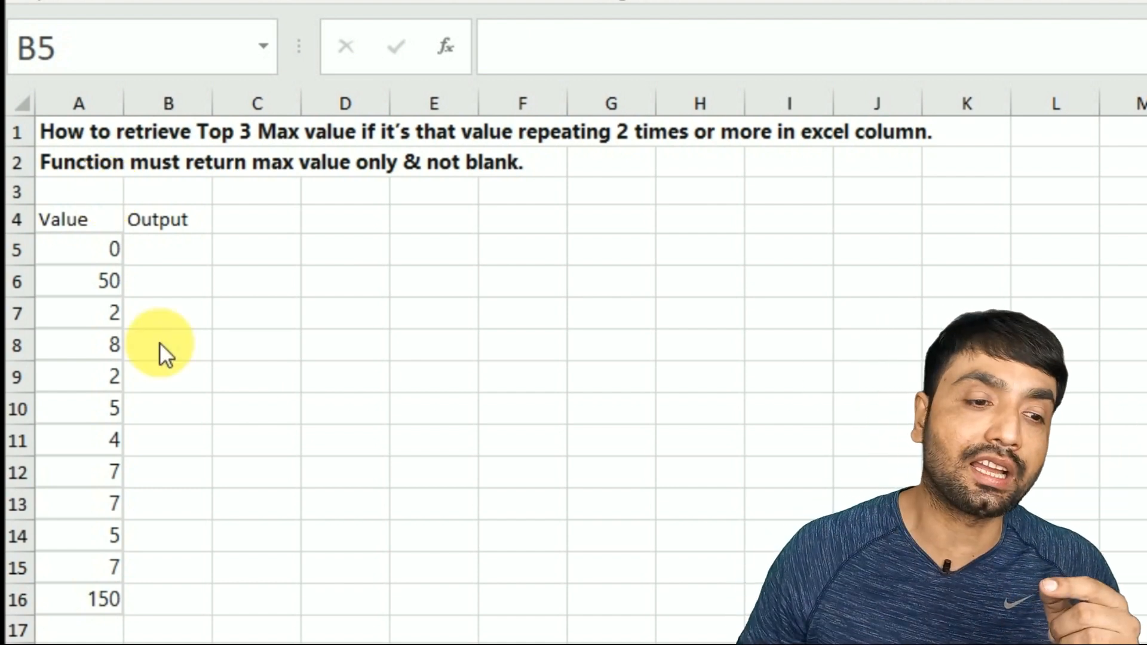
# - Start a formula in B5 that nests FREQUENCY inside IF inside LARGE: =LARGE(IF(FREQUENCY(
pyautogui.click(134, 235)
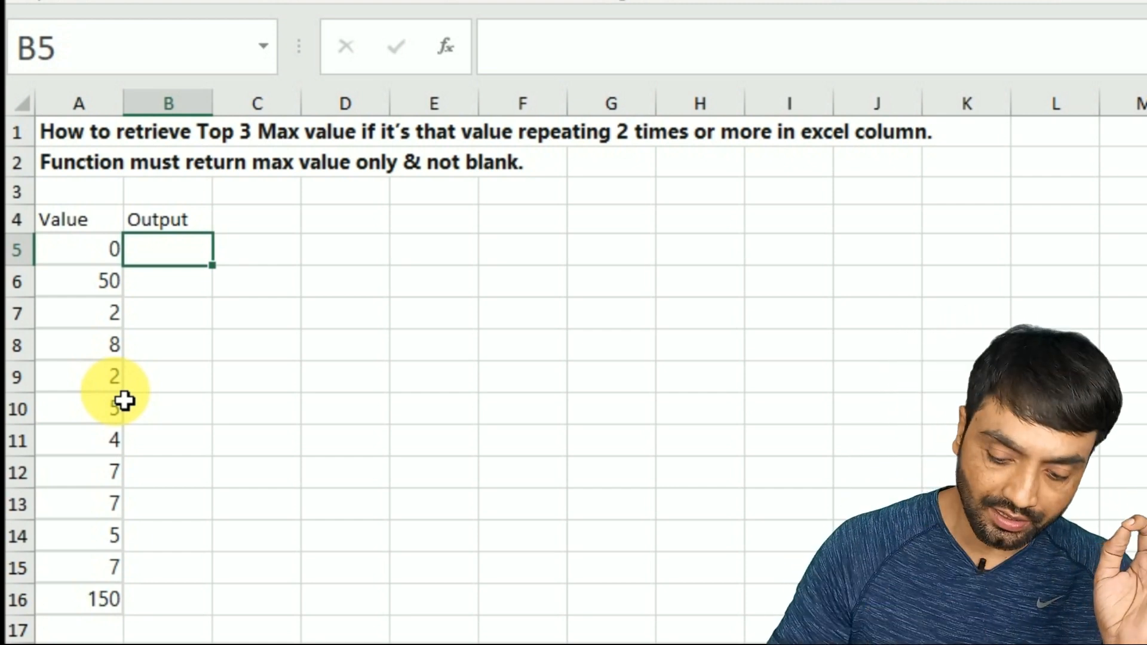
pyautogui.write('=')
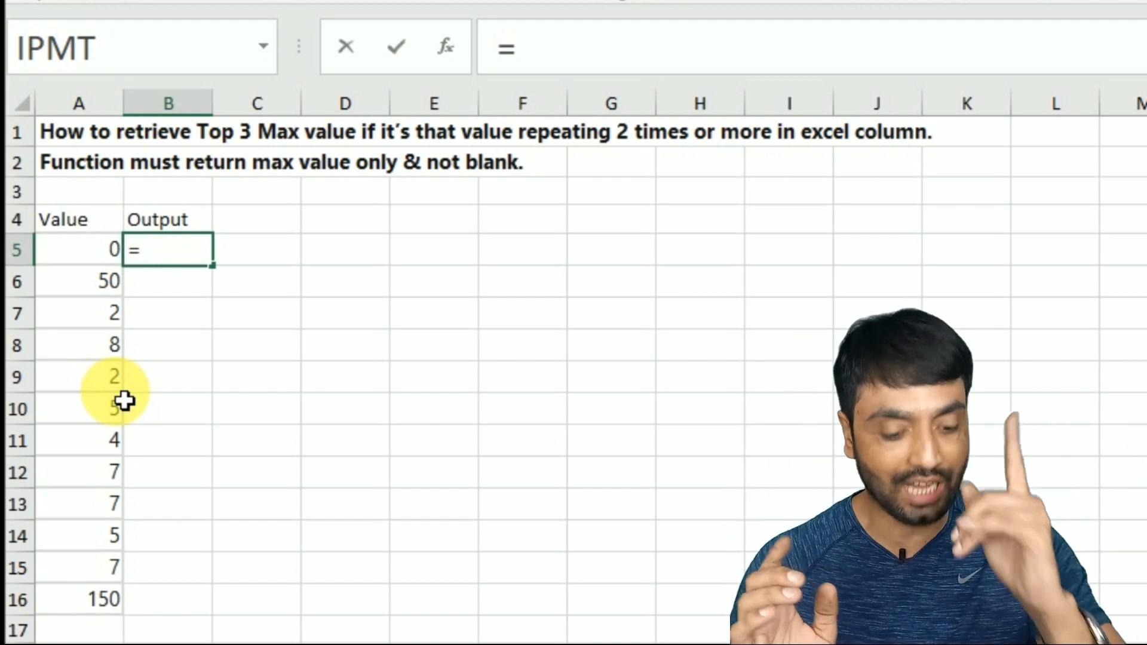
pyautogui.write('large')
pyautogui.press('Tab')
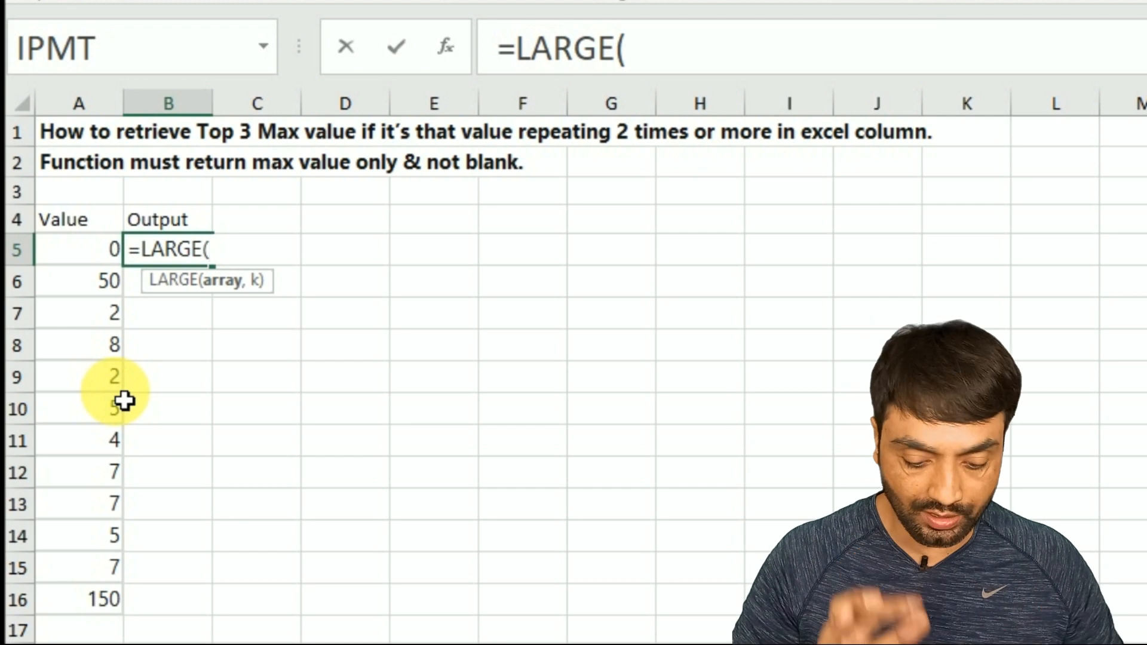
pyautogui.write('if')
pyautogui.press('Tab')
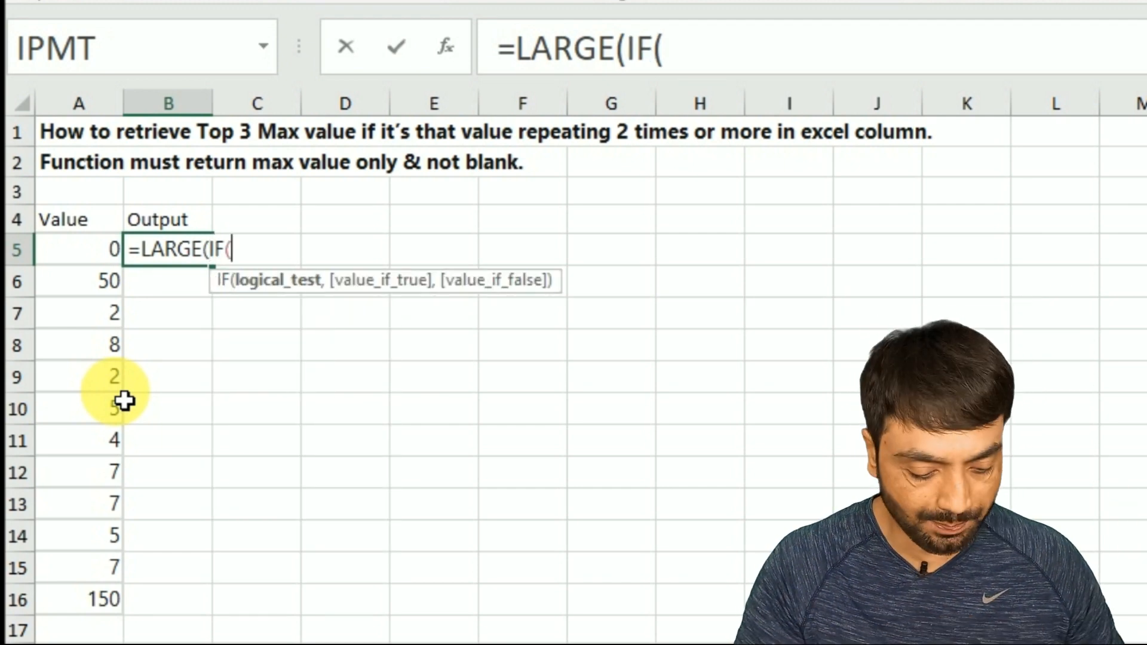
pyautogui.write('freq')
pyautogui.press('Tab')
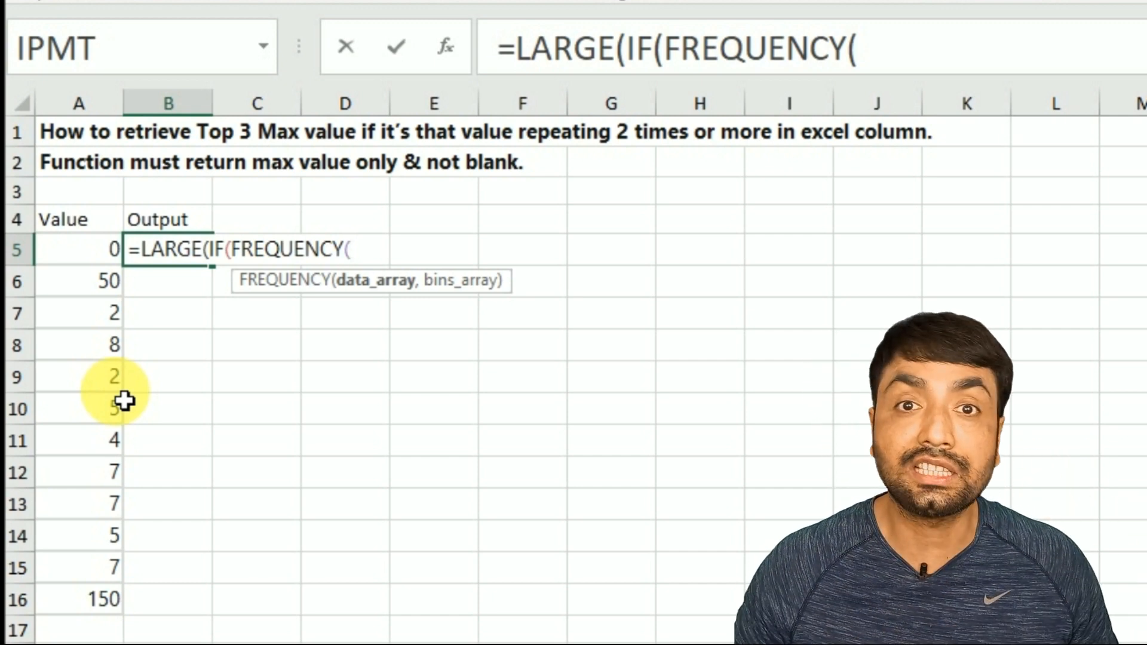
# - Give FREQUENCY the absolute range $A$5:$A$16 as both data and bins arrays, and make the IF test whether it is >1
pyautogui.click(82, 257)
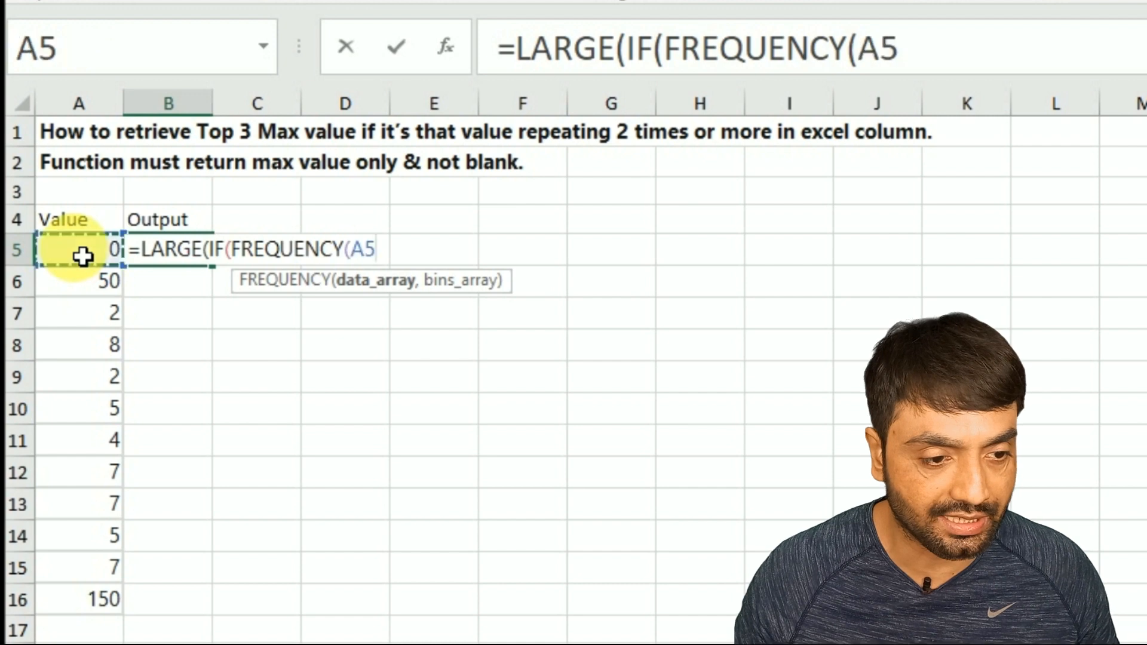
pyautogui.hotkey('ctrl', 'shift', 'Down')
pyautogui.press('F4')
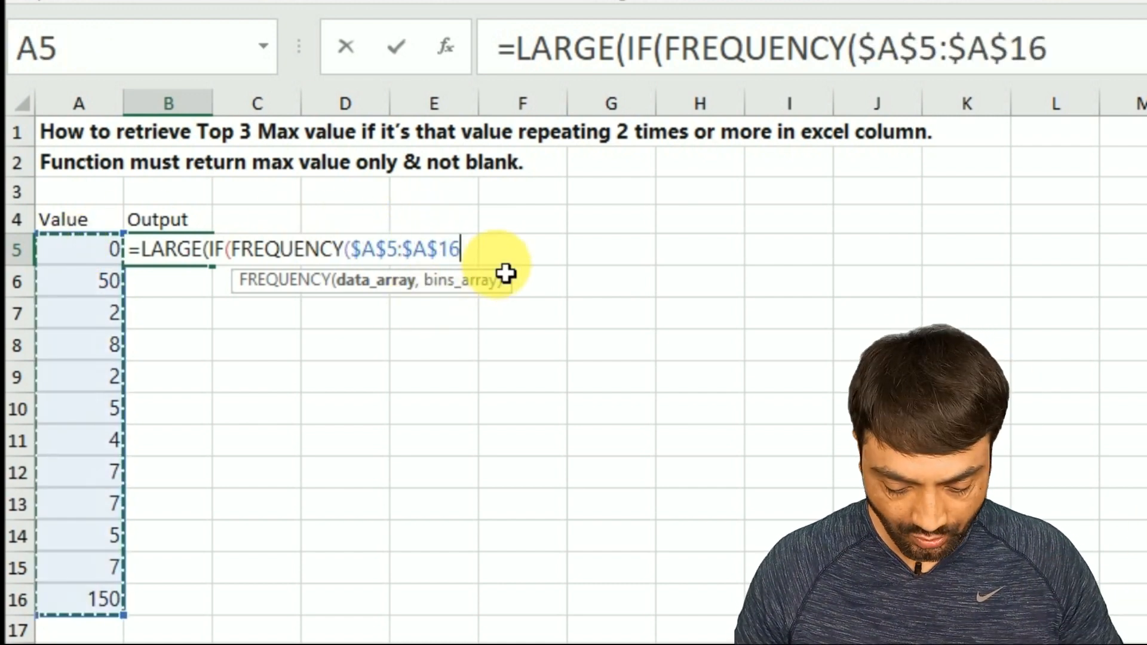
pyautogui.write(',')
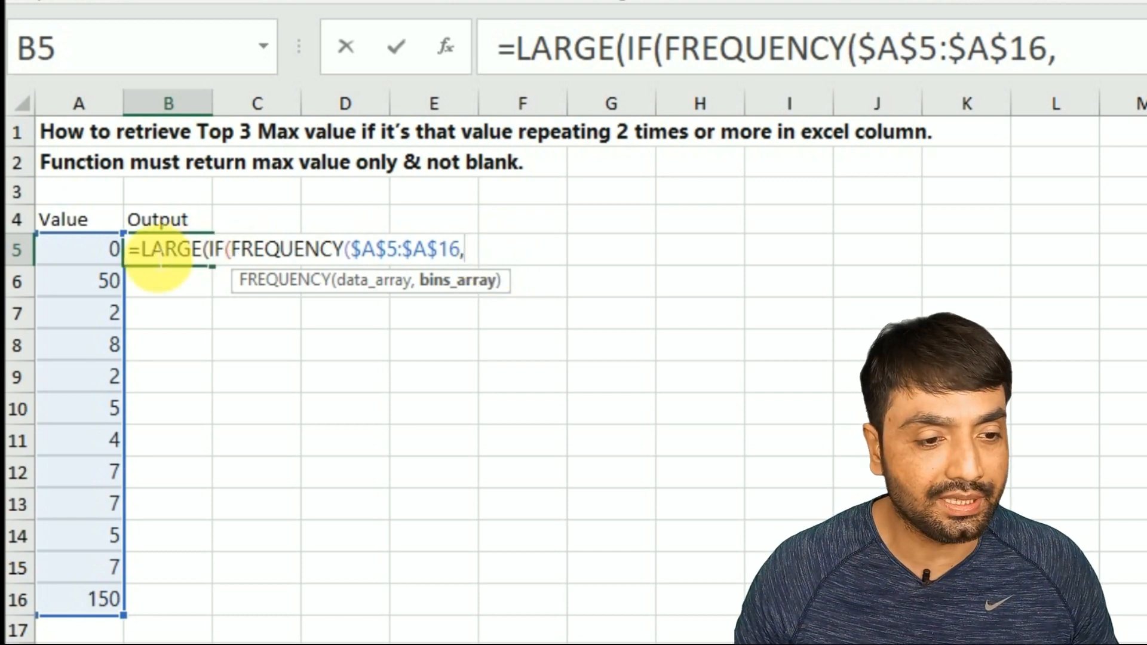
pyautogui.click(116, 263)
pyautogui.hotkey('ctrl', 'shift', 'Down')
pyautogui.press('F4')
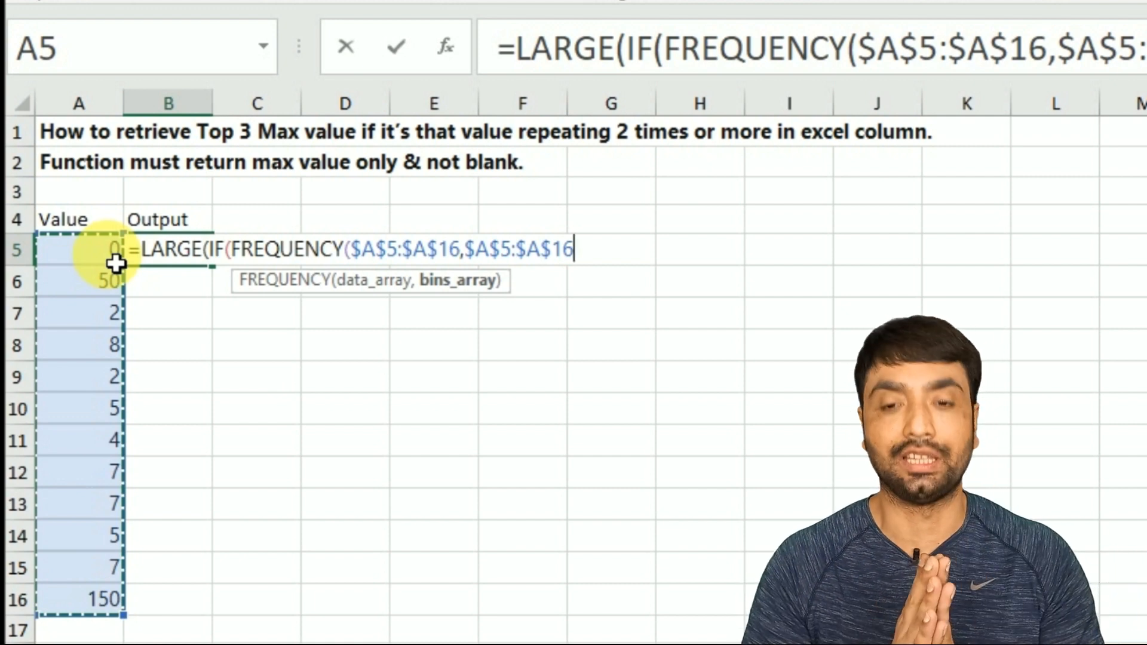
pyautogui.write(')')
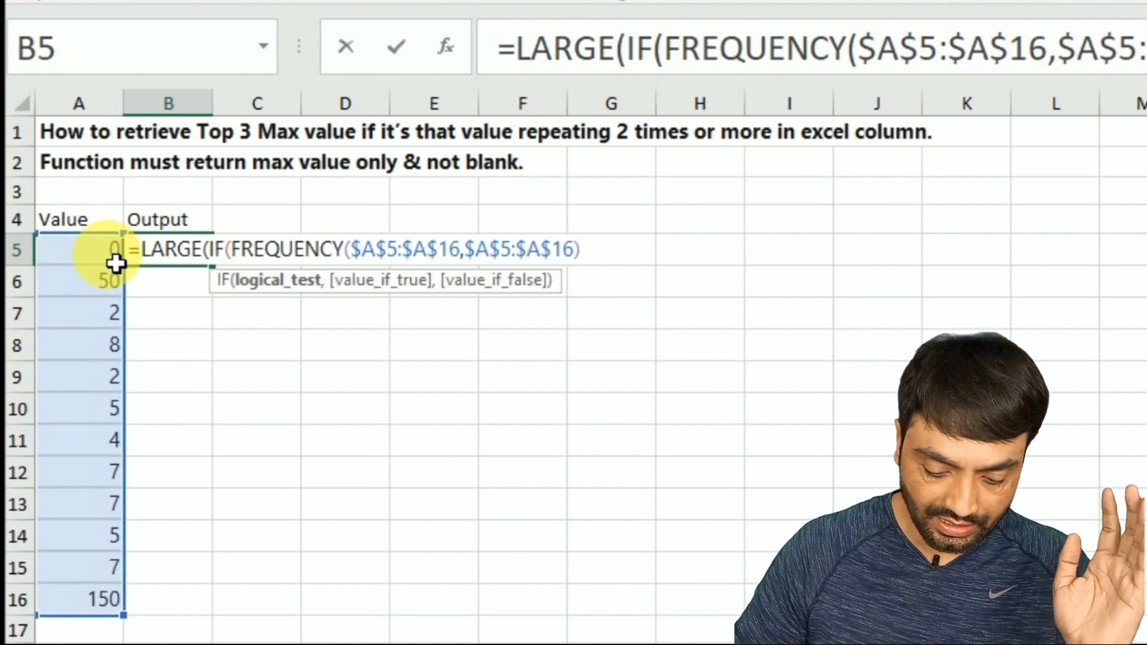
pyautogui.write('>1')
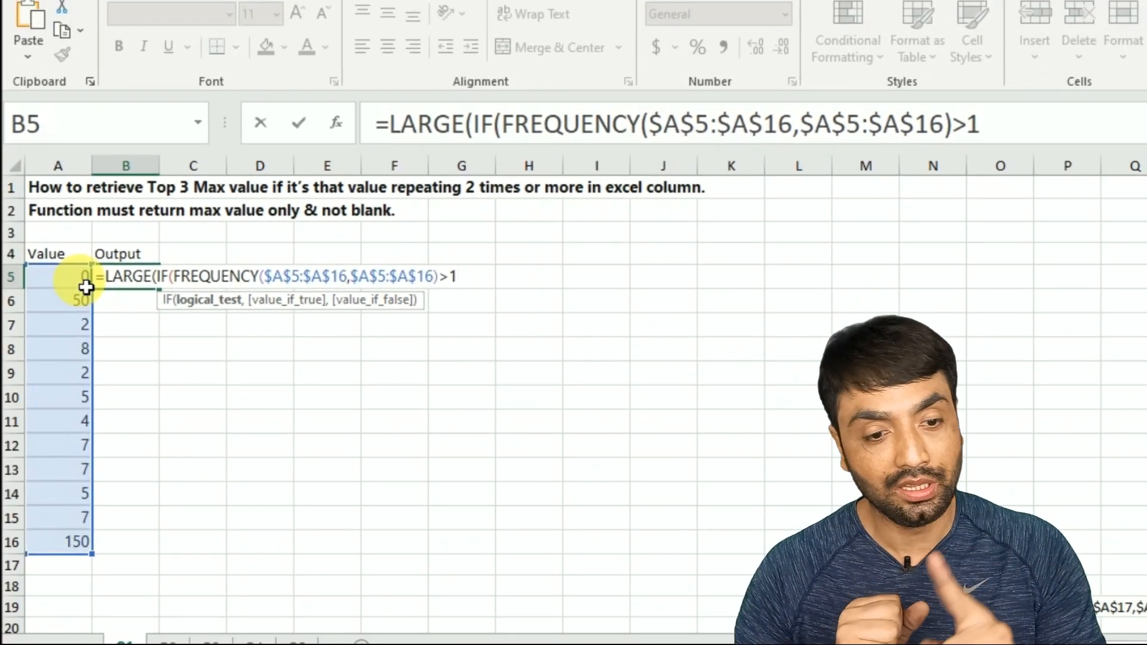
pyautogui.write(',')
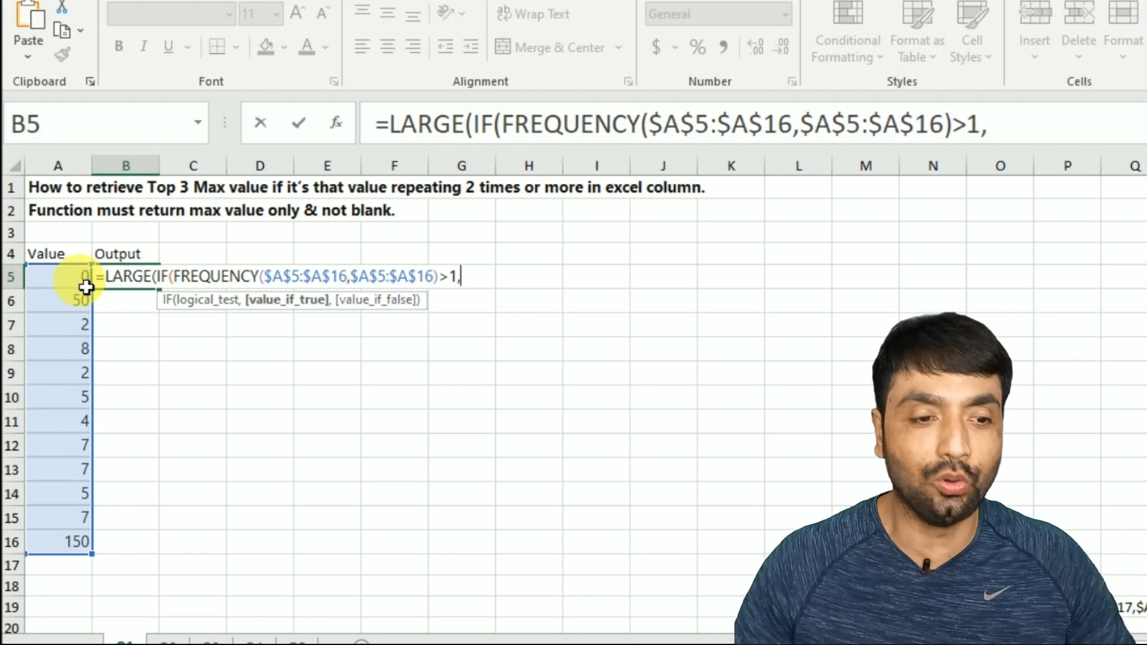
pyautogui.click(85, 288)
pyautogui.hotkey('shift', 'Down')
pyautogui.press('F4')
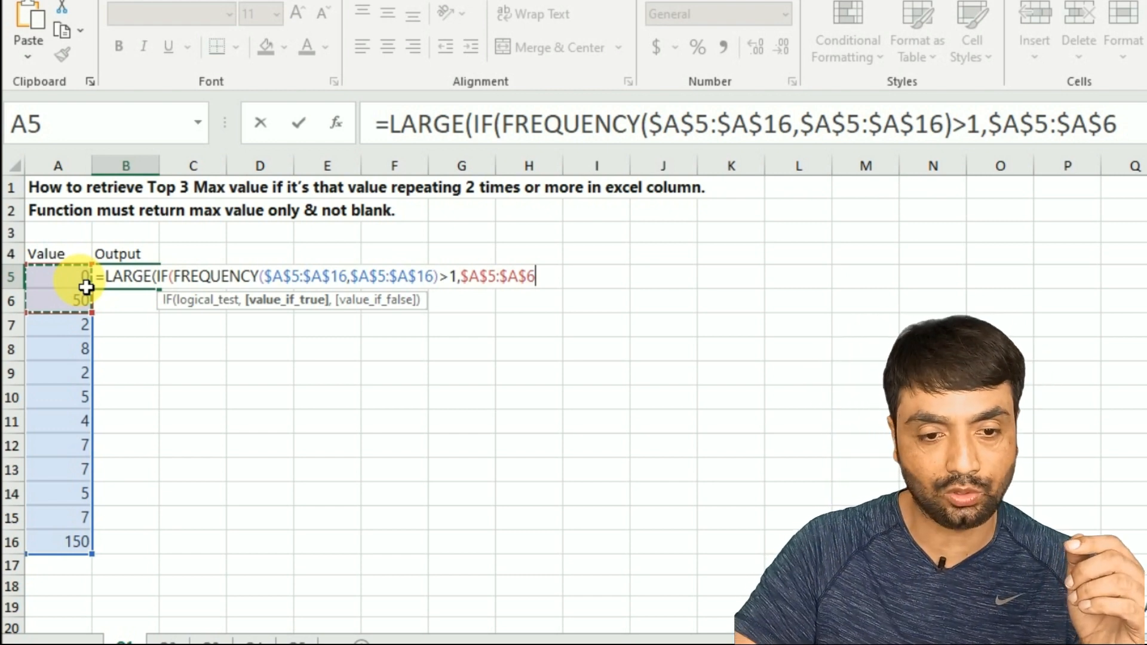
pyautogui.write(')')
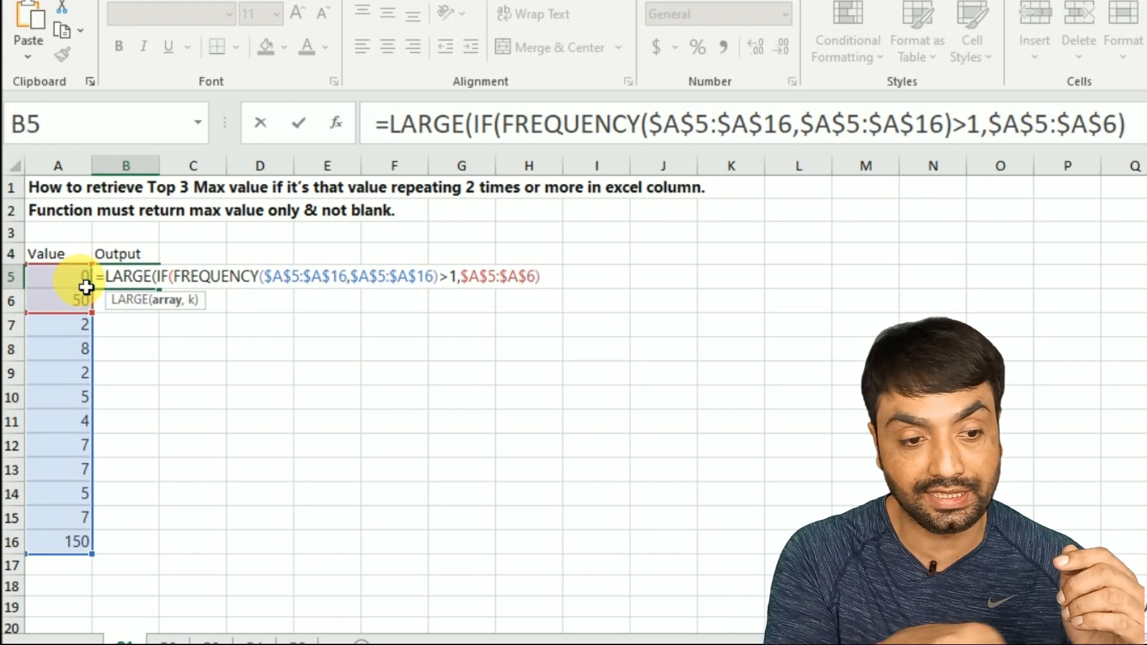
pyautogui.press('BackSpace')
pyautogui.press('BackSpace')
pyautogui.press('BackSpace')
pyautogui.press('BackSpace')
pyautogui.press('BackSpace')
pyautogui.press('BackSpace')
pyautogui.press('BackSpace')
pyautogui.press('BackSpace')
pyautogui.press('BackSpace')
pyautogui.press('BackSpace')
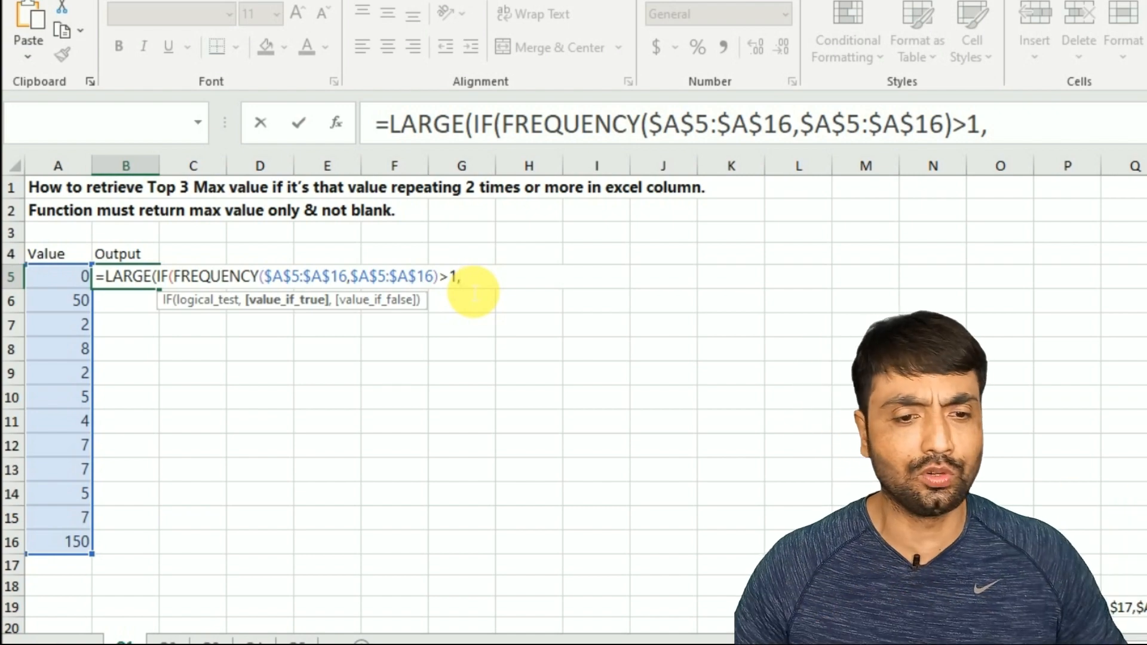
# - Set the IF's value if true to the absolute range $A$5:$A$16 and close the IF function
pyautogui.click(66, 279)
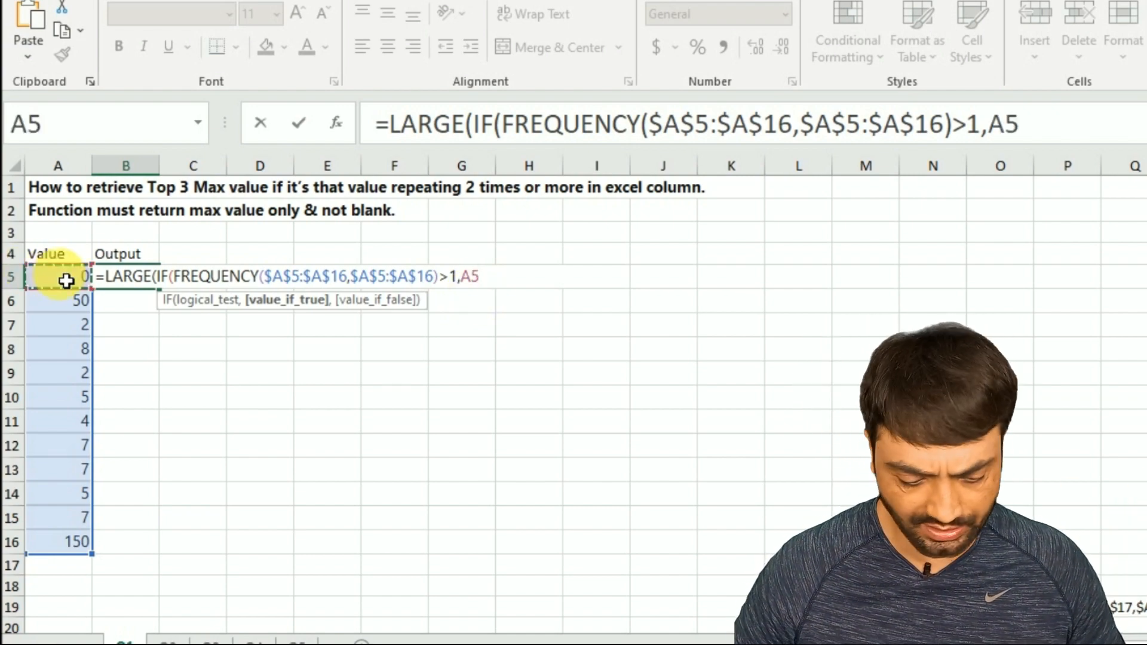
pyautogui.hotkey('ctrl', 'shift', 'Down')
pyautogui.press('F4')
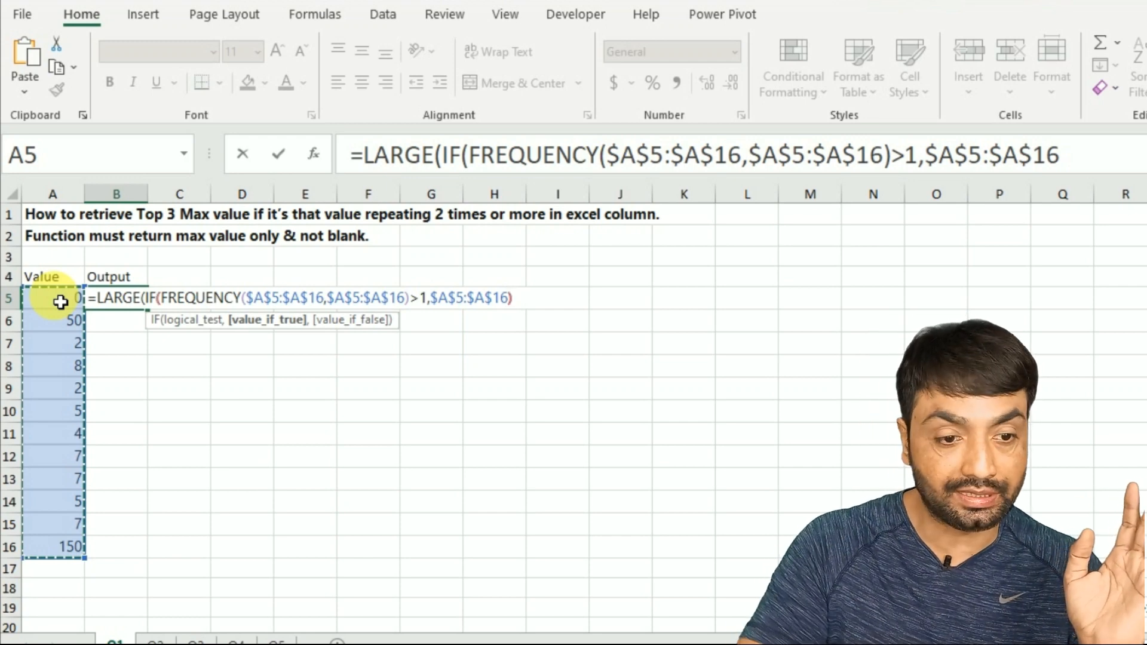
pyautogui.write(')')
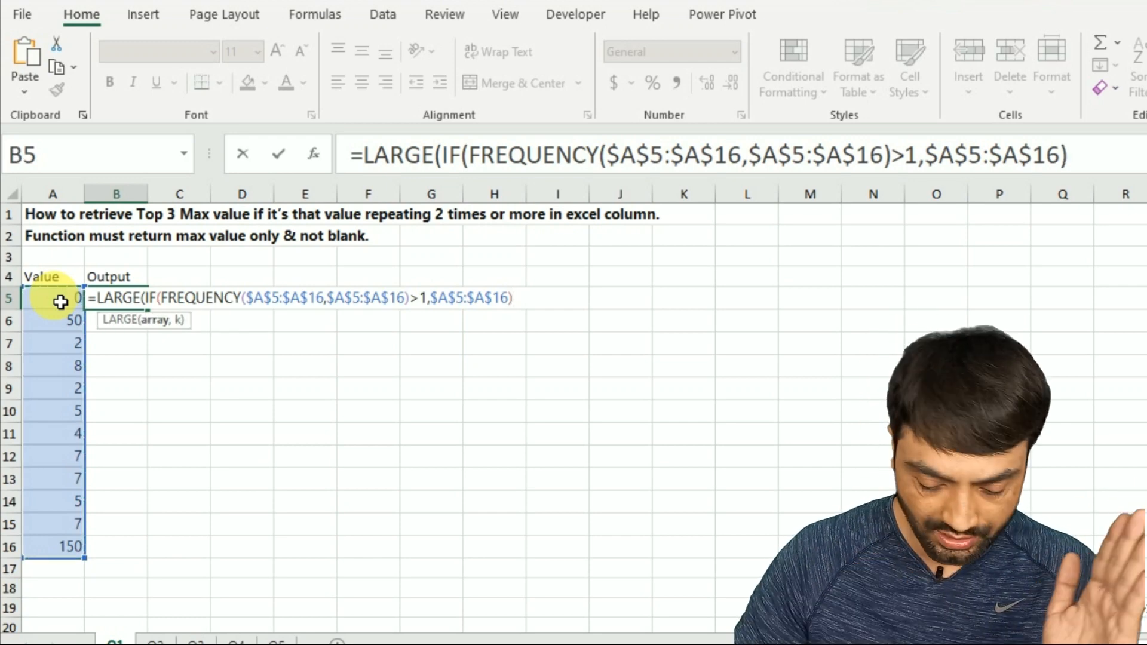
pyautogui.write(',')
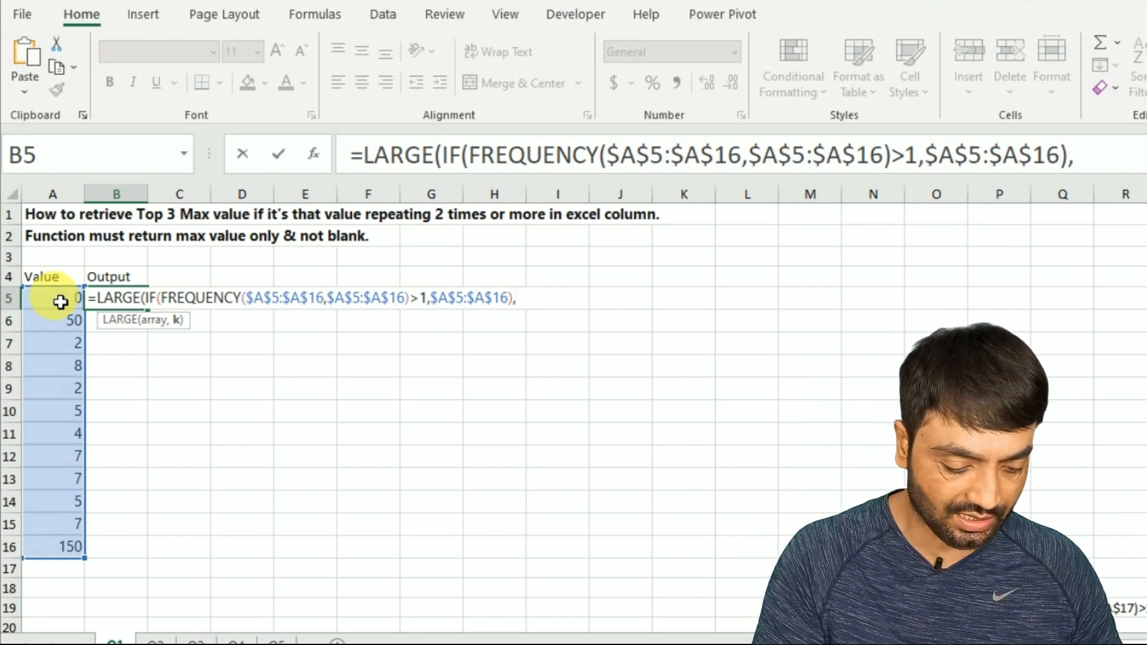
# - Supply ROWS with the range A5:A5 as the k argument of LARGE
pyautogui.write('row')
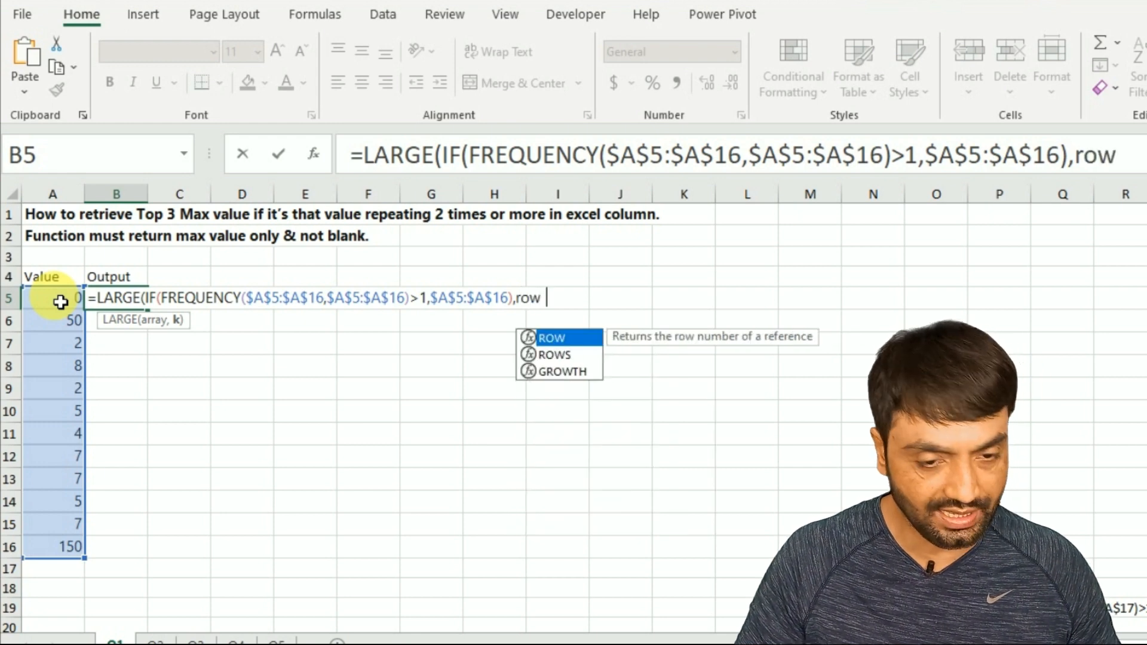
pyautogui.write('s')
pyautogui.press('Tab')
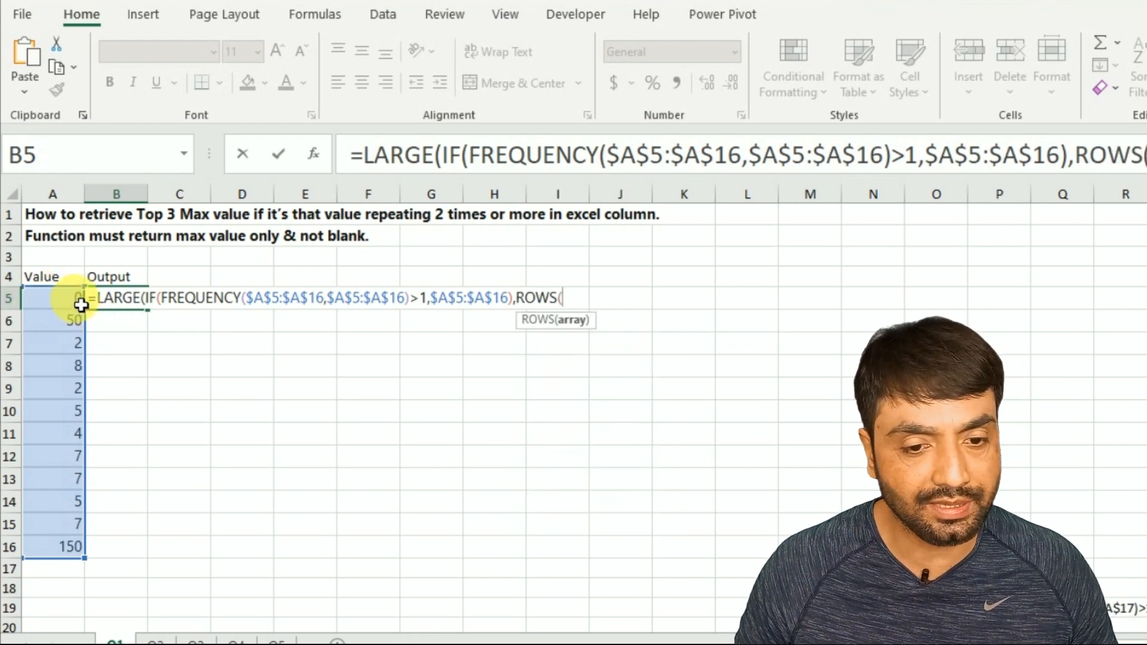
pyautogui.click(79, 306)
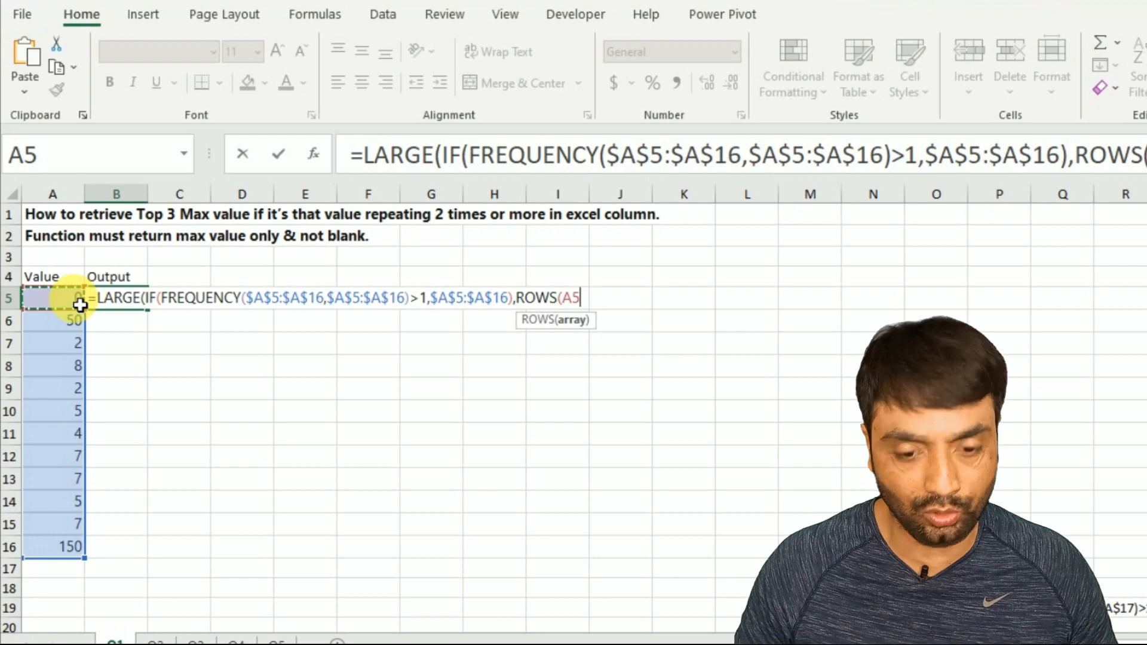
pyautogui.write(':A5')
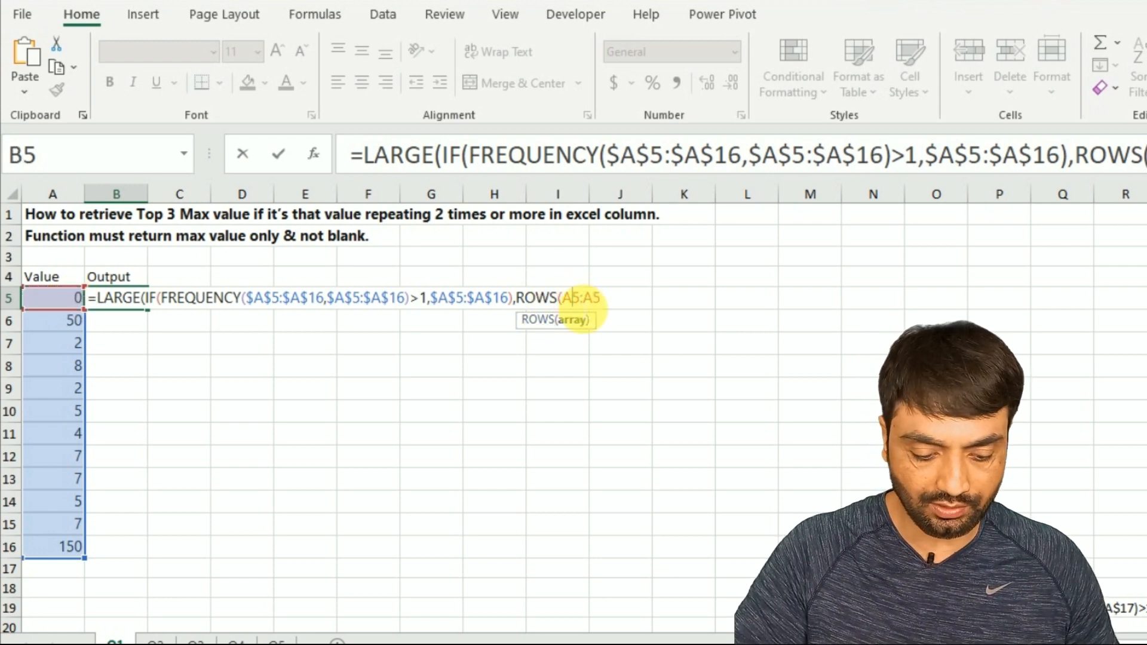
# - Make the first reference in ROWS absolute as $A$5:A5, then close and enter the B5 formula
pyautogui.press('Left')
pyautogui.press('Left')
pyautogui.press('Left')
pyautogui.press('F4')
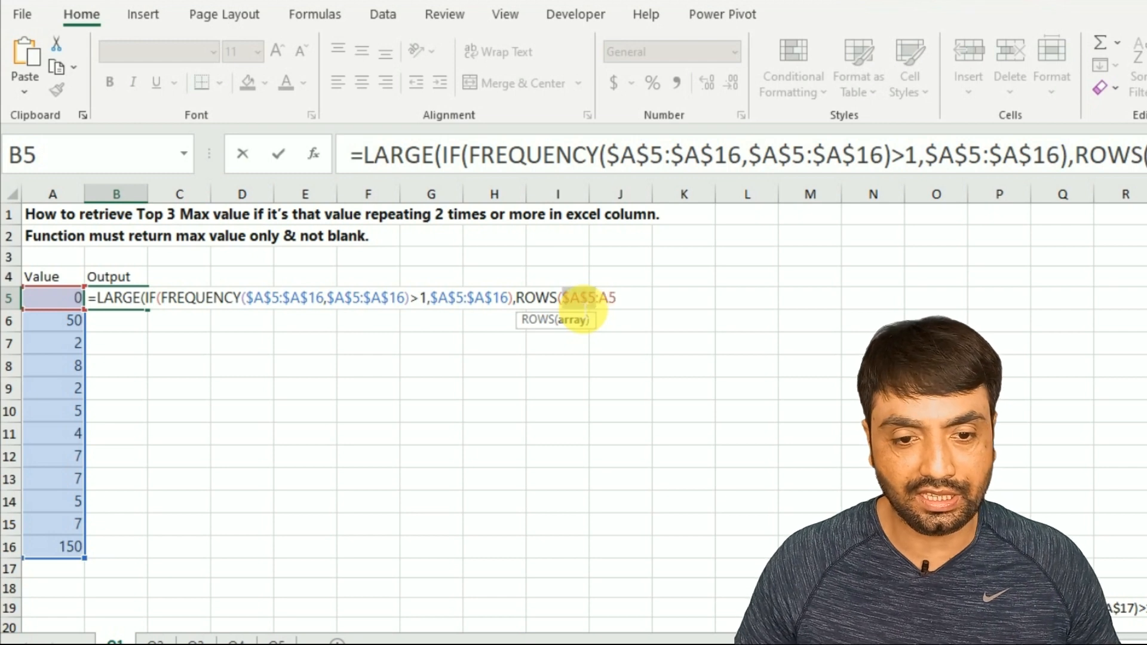
pyautogui.press('Right')
pyautogui.press('Right')
pyautogui.press('Right')
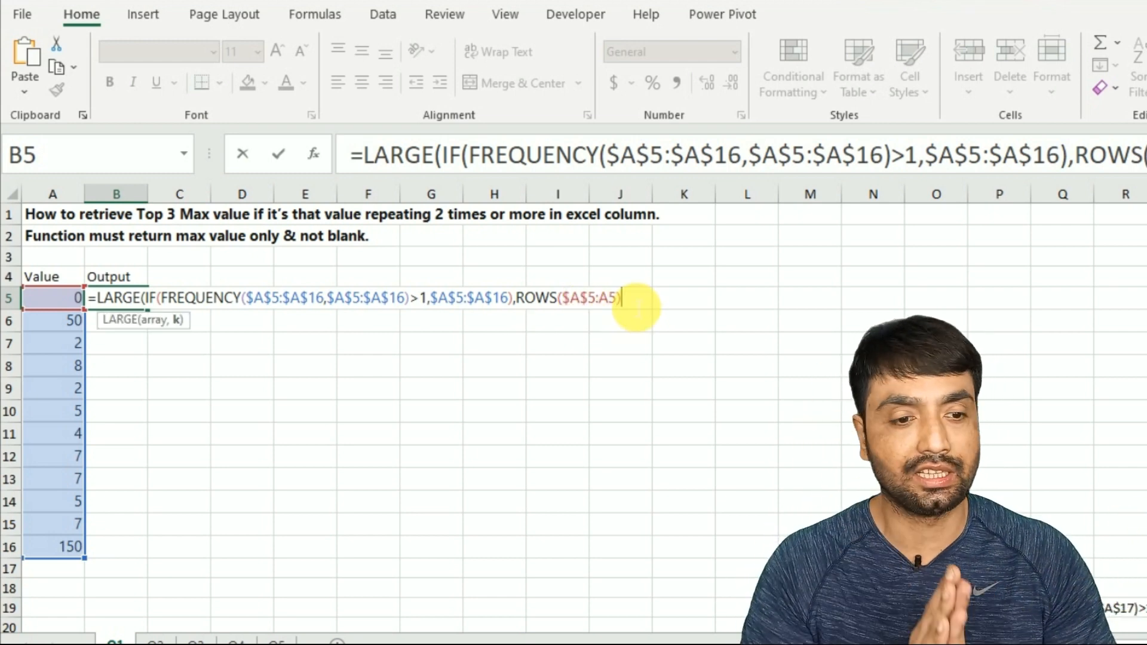
pyautogui.write(')')
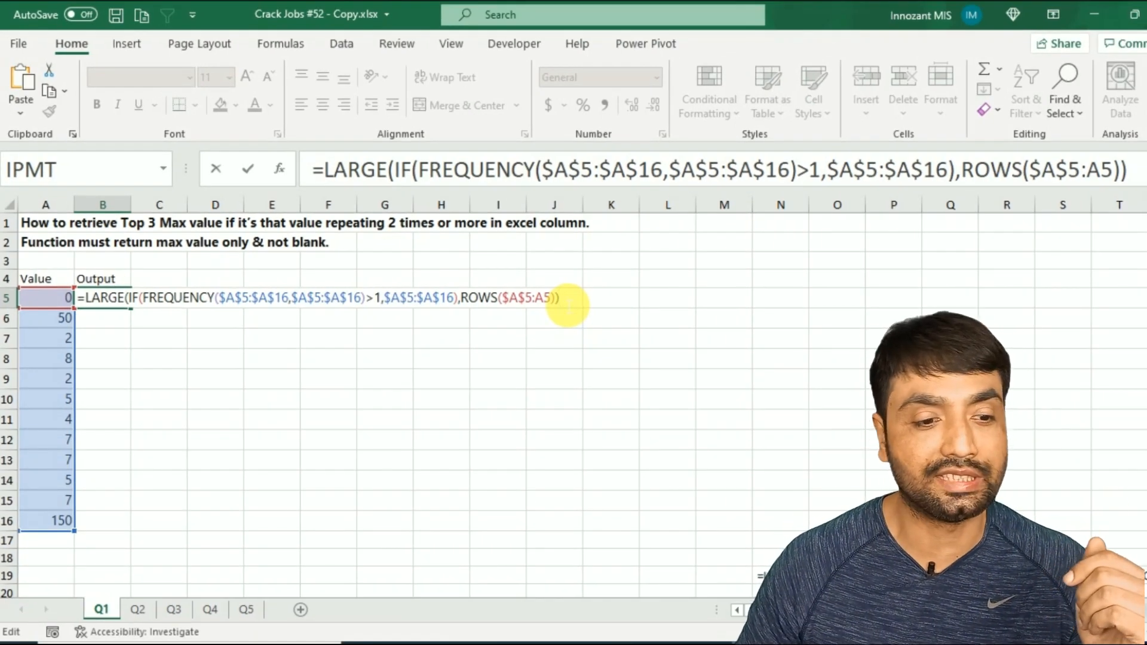
pyautogui.press('Return')
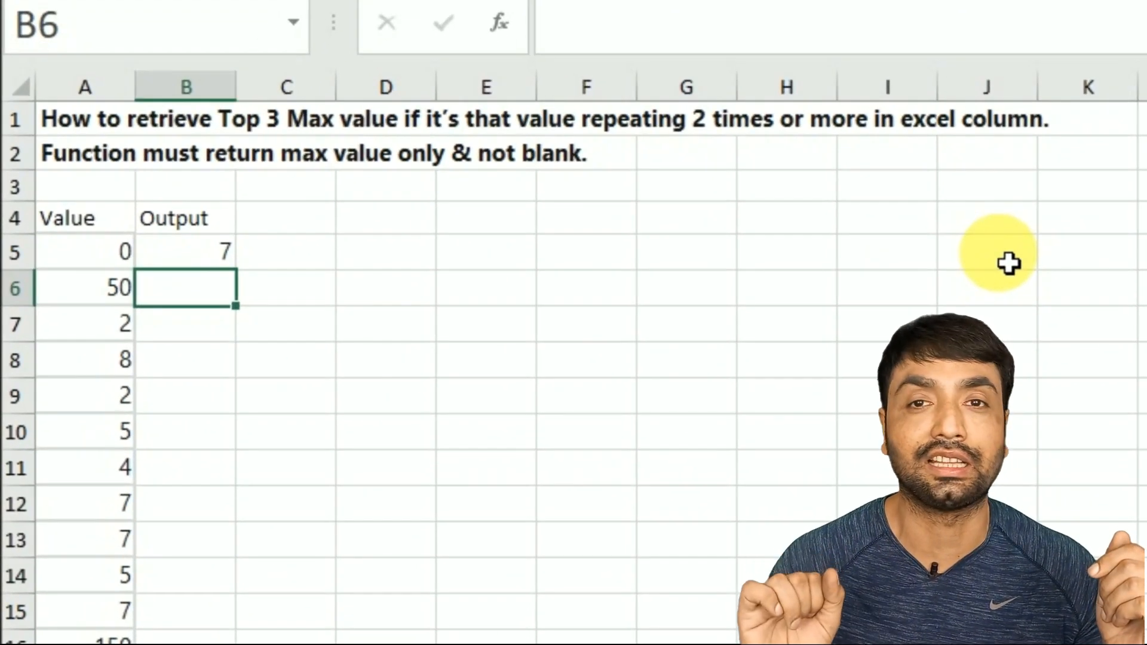
# - Fill the B5 formula down the Output column and clear the extra cells below B7
pyautogui.click(232, 258)
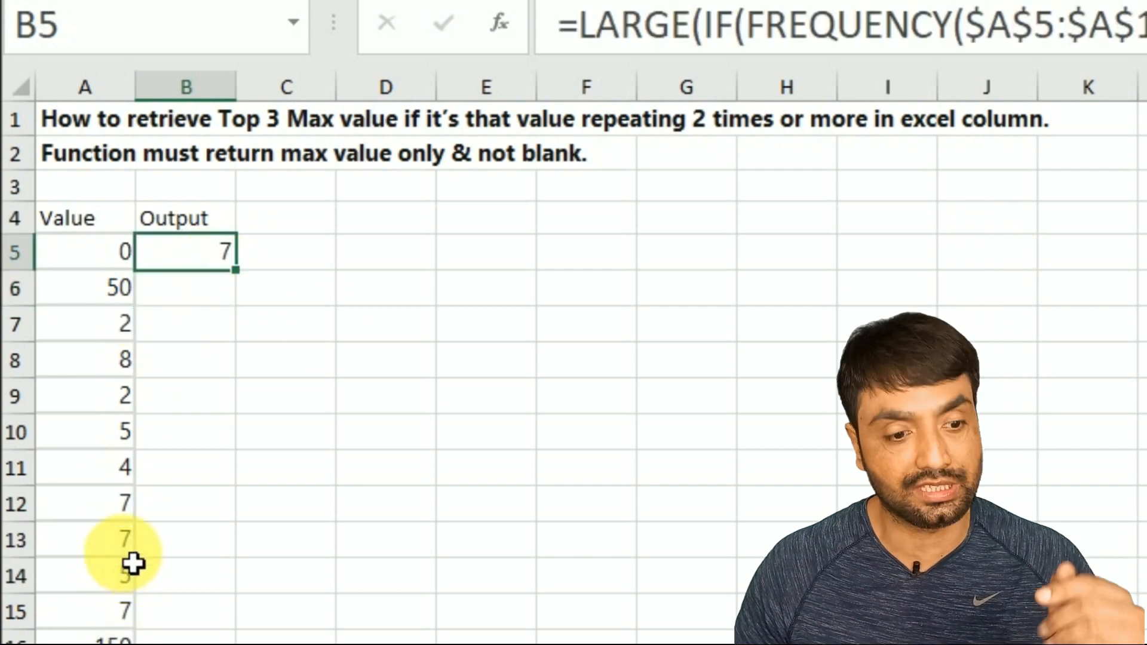
pyautogui.click(126, 541)
pyautogui.click(126, 504)
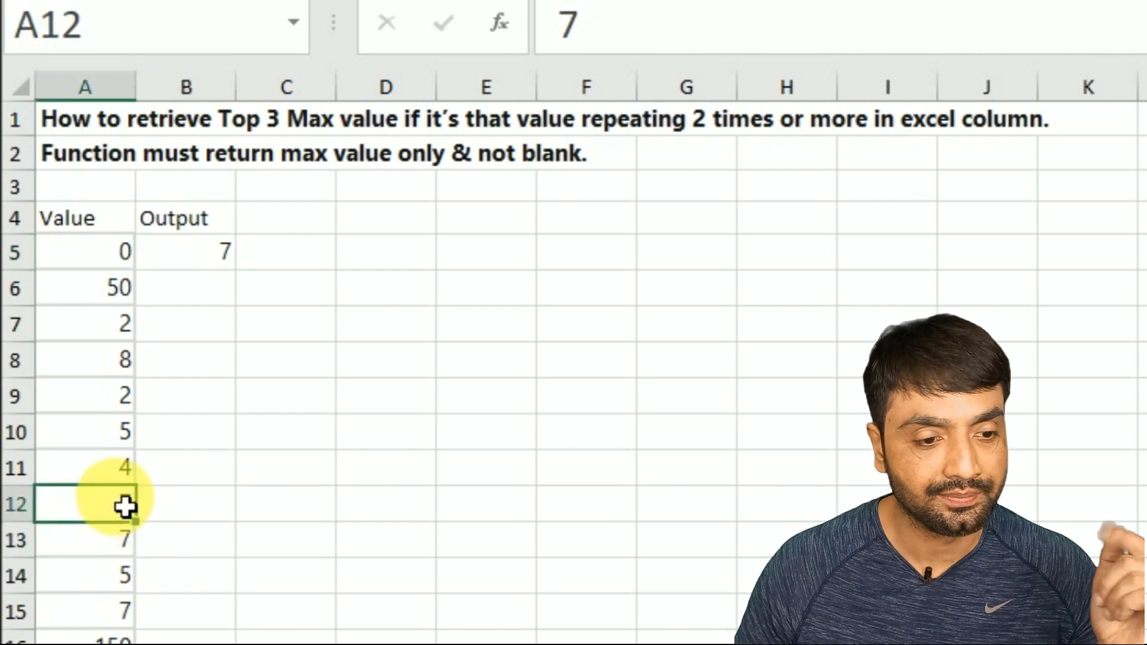
pyautogui.click(222, 262)
pyautogui.moveTo(222, 262); pyautogui.dragTo(250, 448)
pyautogui.moveTo(185, 366); pyautogui.dragTo(226, 505)
pyautogui.press('Delete')
pyautogui.click(221, 284)
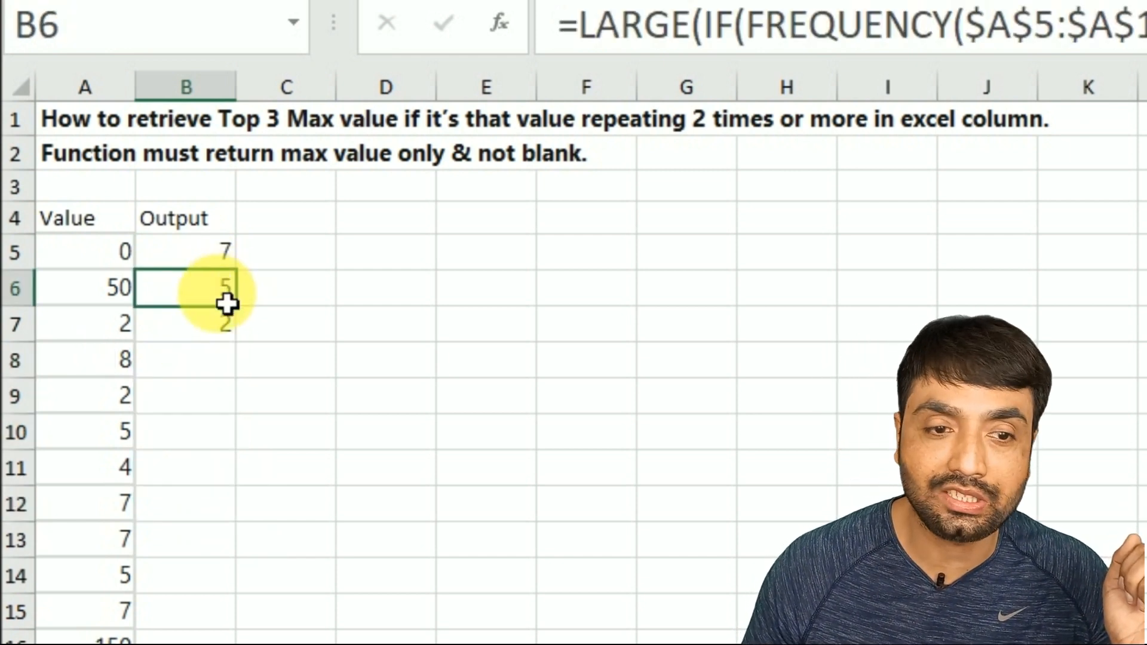
pyautogui.click(235, 431)
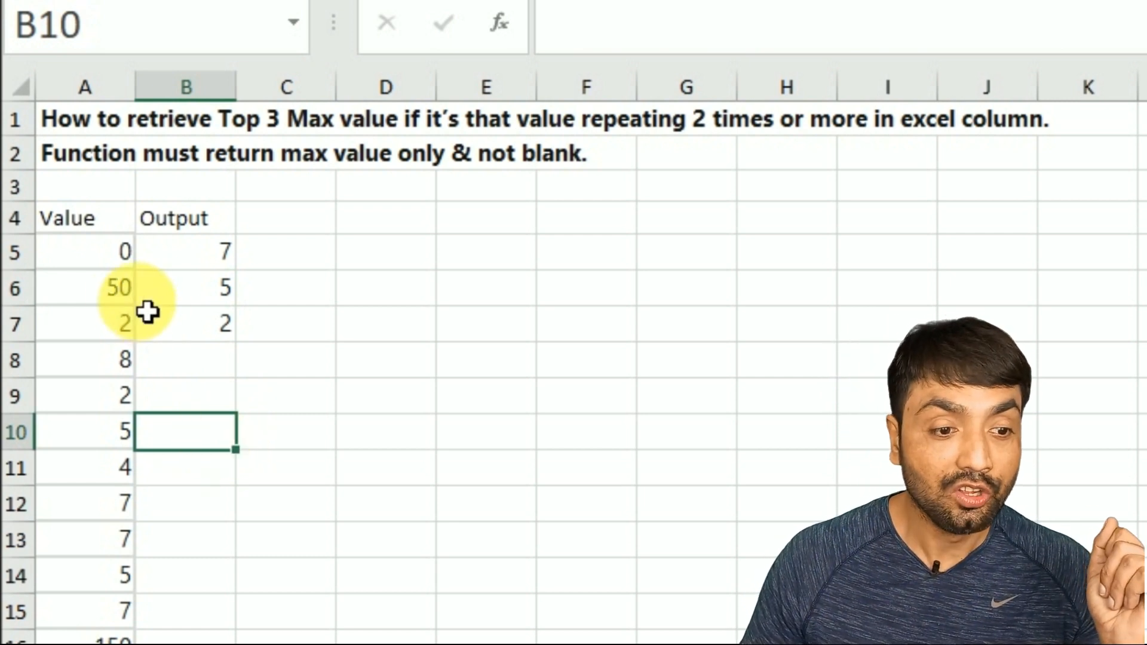
# - Change the value in A14 to 50 and open the B5 formula for review
pyautogui.click(131, 578)
pyautogui.doubleClick(131, 578)
pyautogui.write('0')
pyautogui.press('Return')
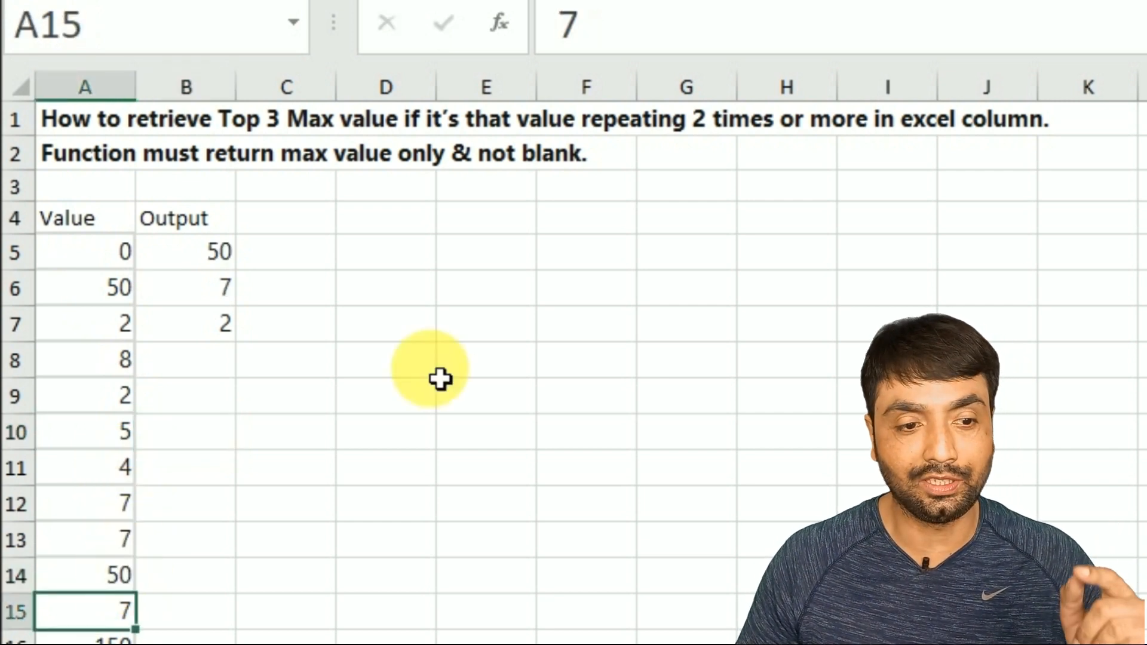
pyautogui.click(220, 263)
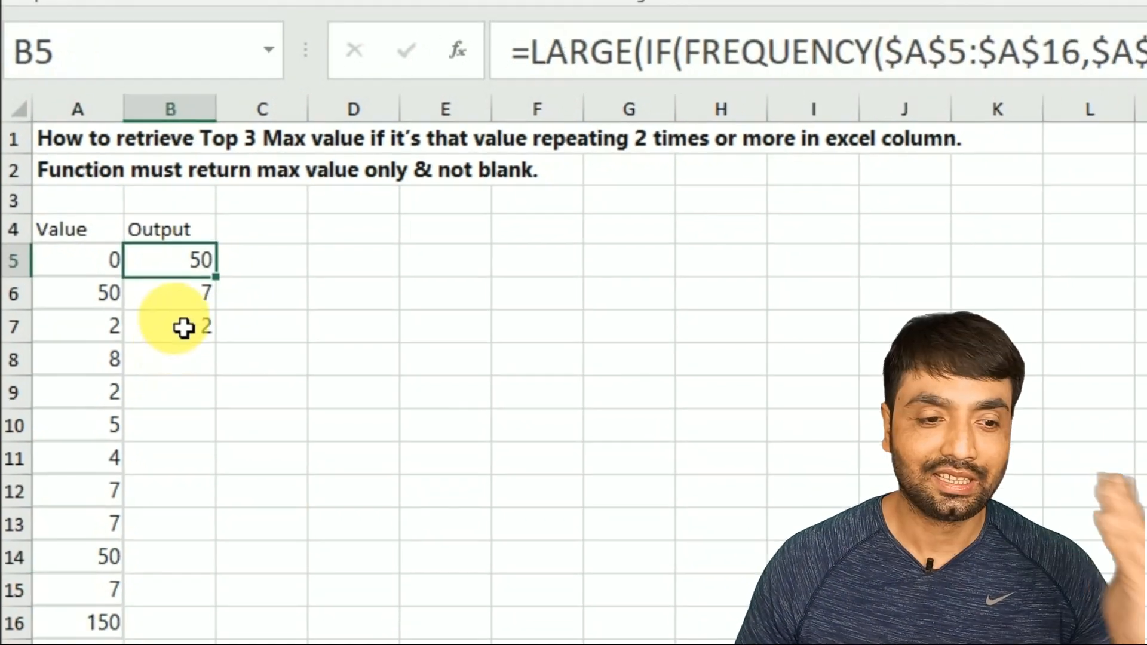
pyautogui.doubleClick(205, 254)
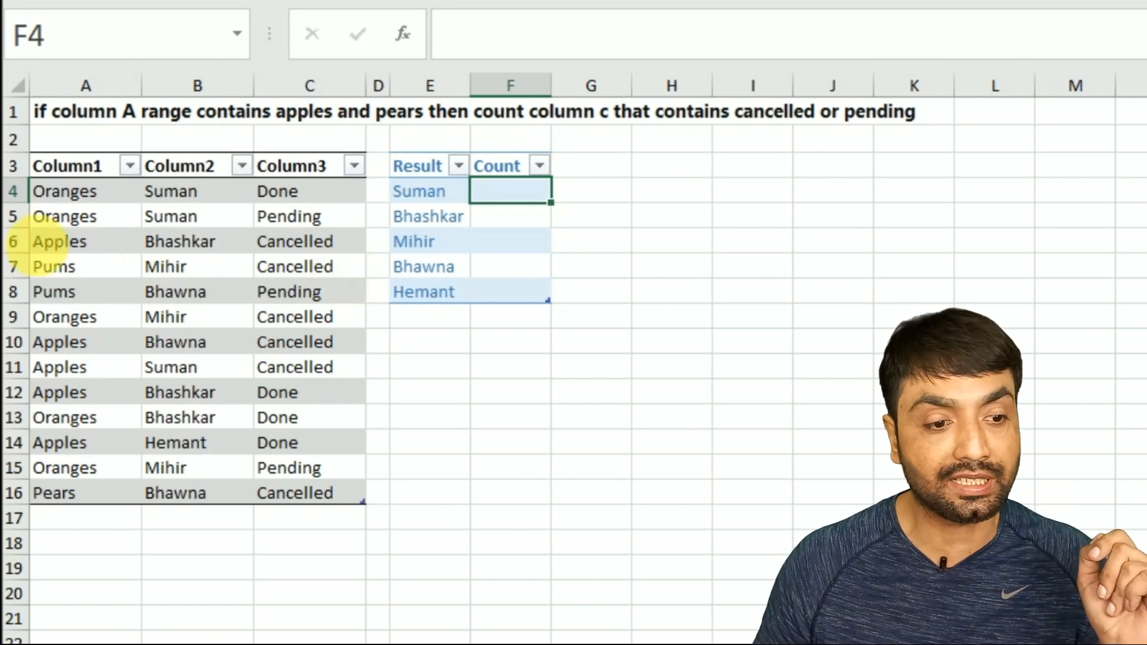
pyautogui.click(67, 220)
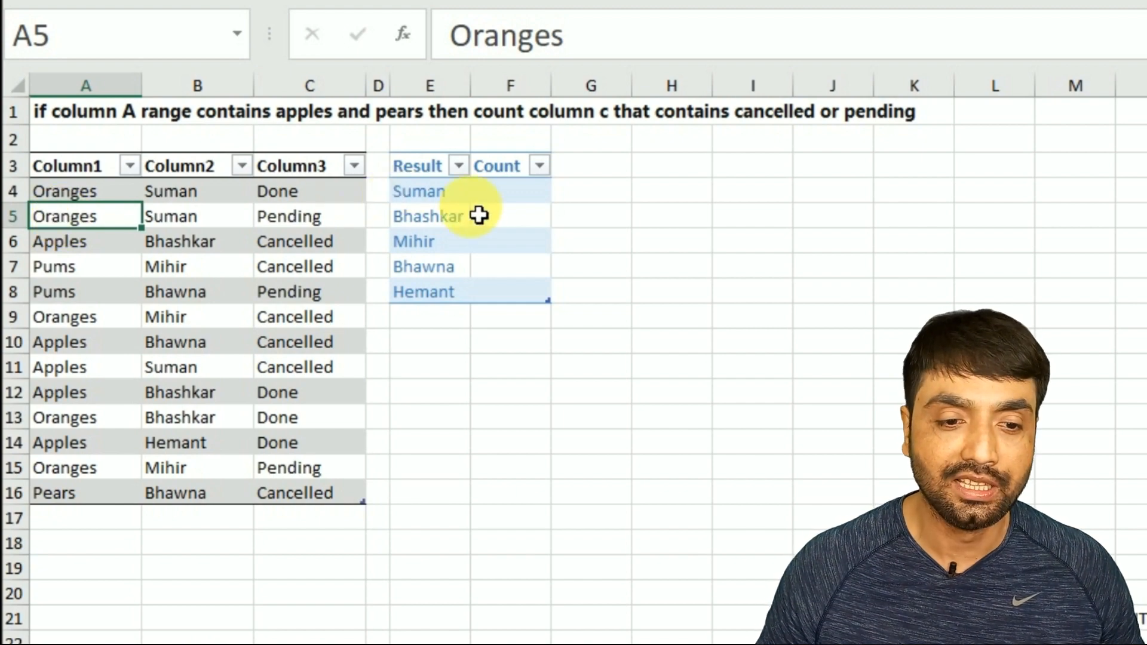
# - Start a SUM formula in F4 with a nested COUNTIFS that uses column A:A as its first criteria range
pyautogui.click(541, 192)
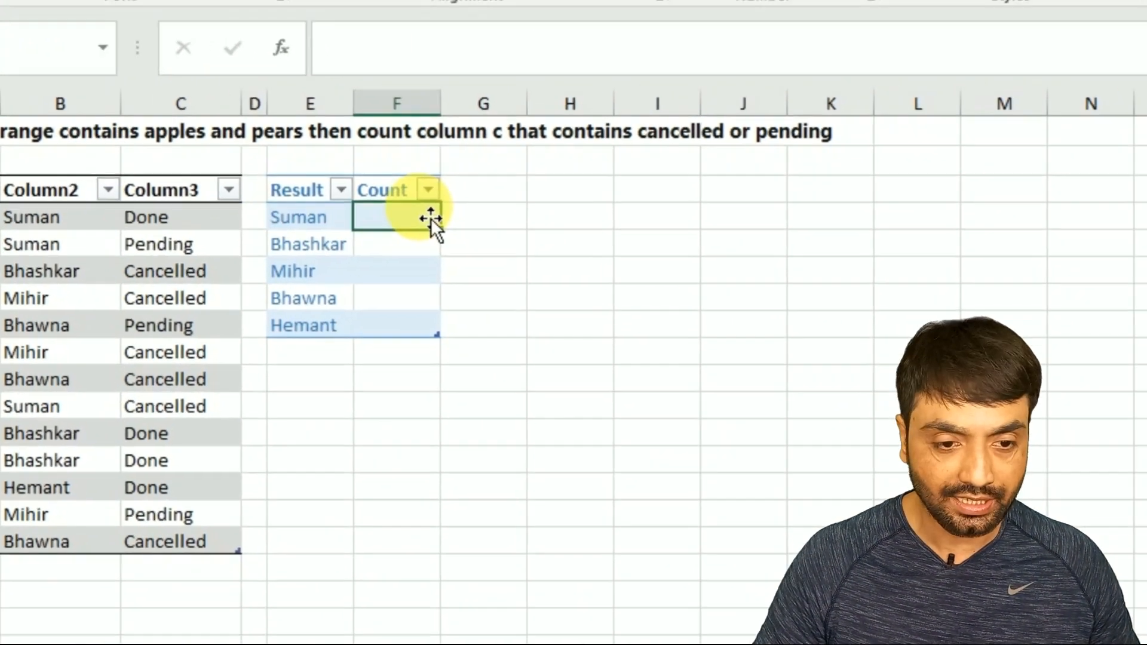
pyautogui.write('=sum')
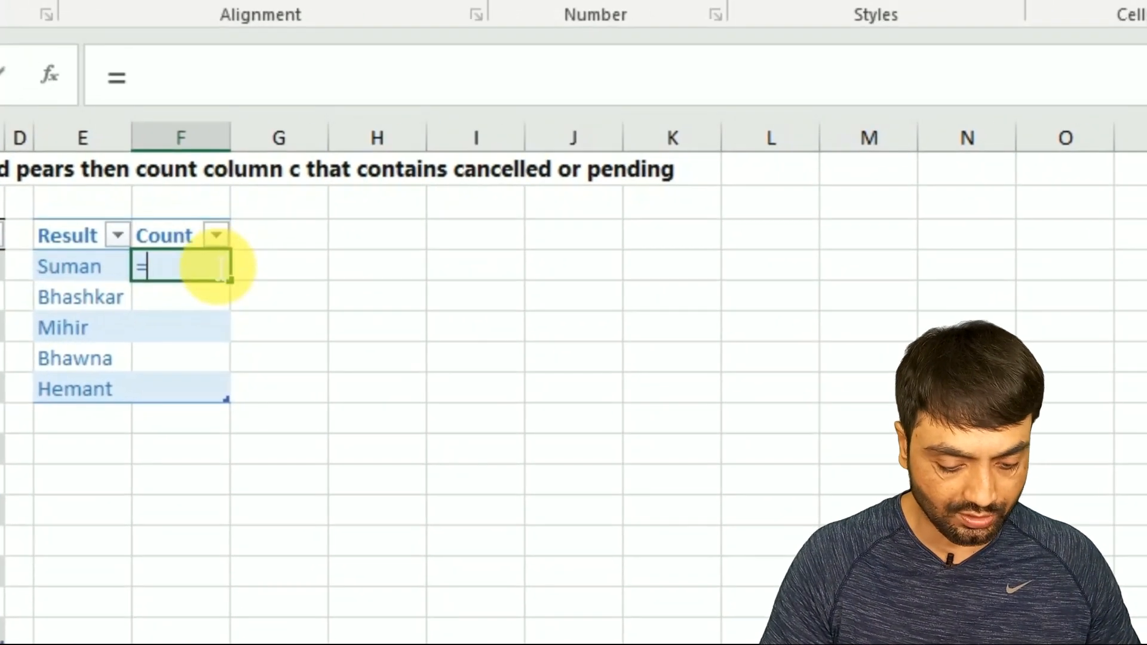
pyautogui.press('Tab')
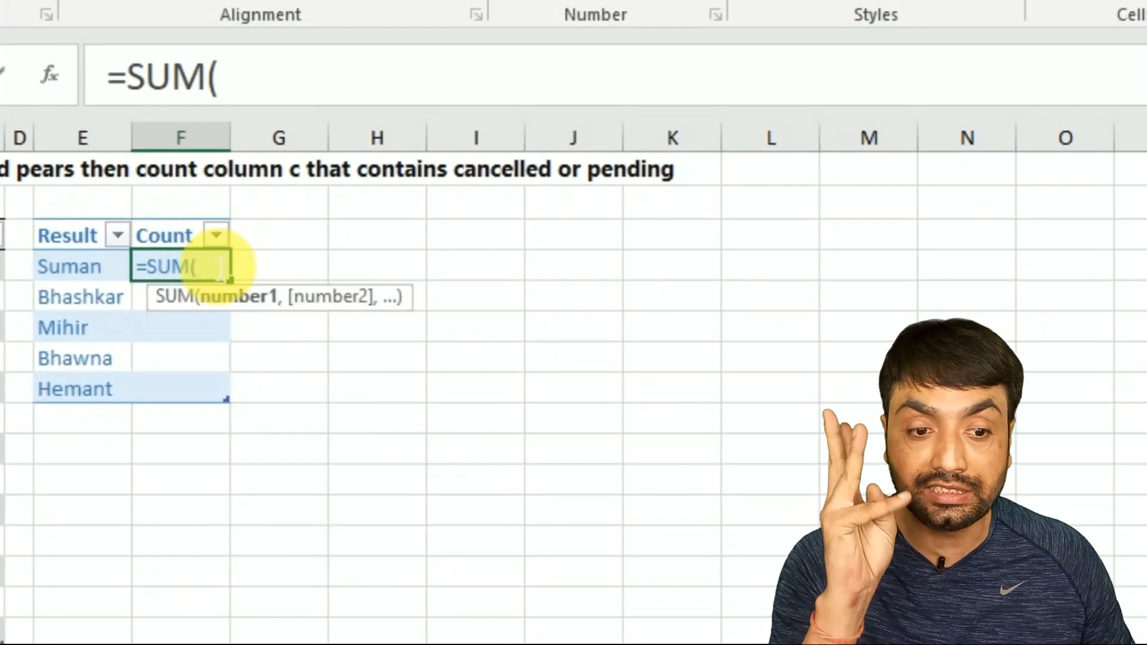
pyautogui.write('countifs')
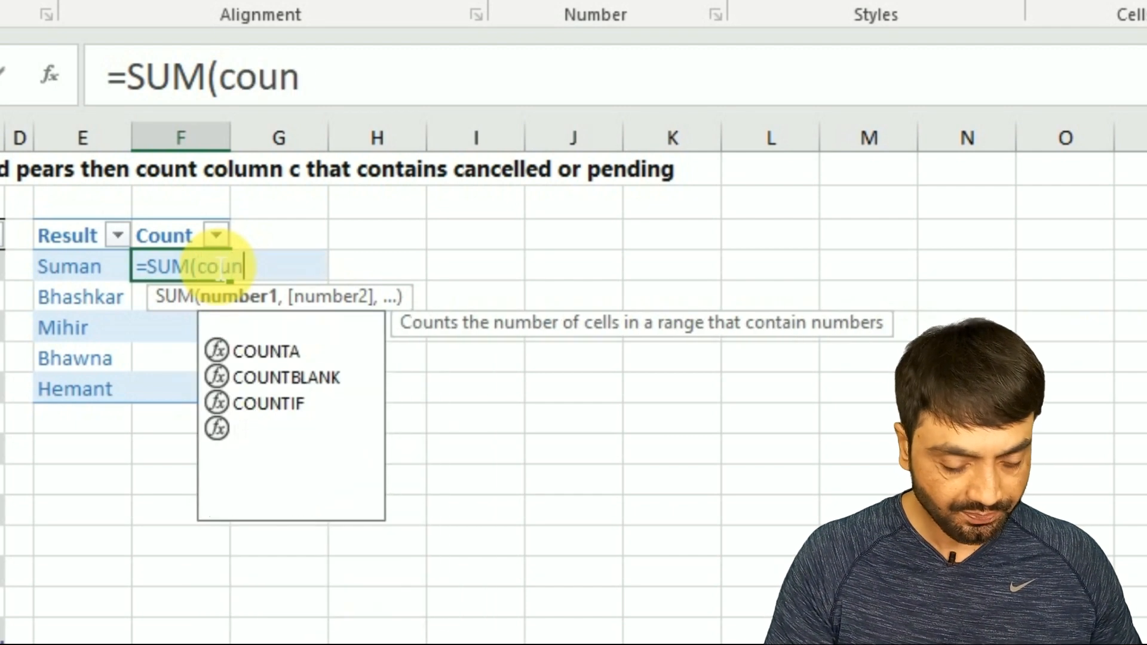
pyautogui.press('Tab')
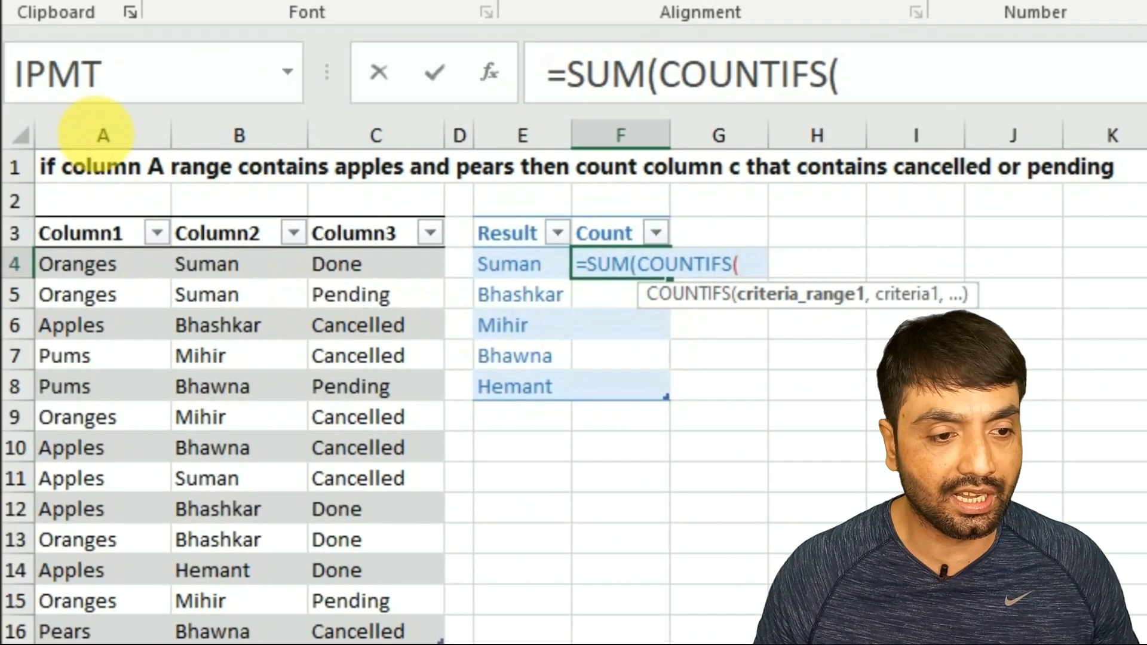
pyautogui.click(97, 135)
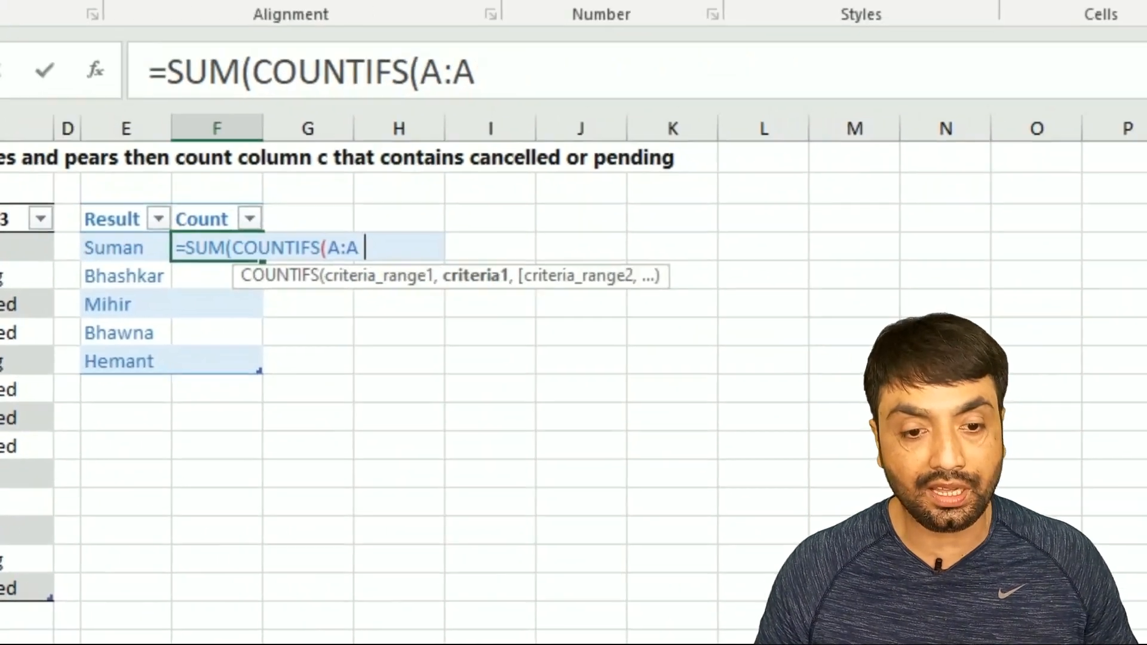
pyautogui.write(',')
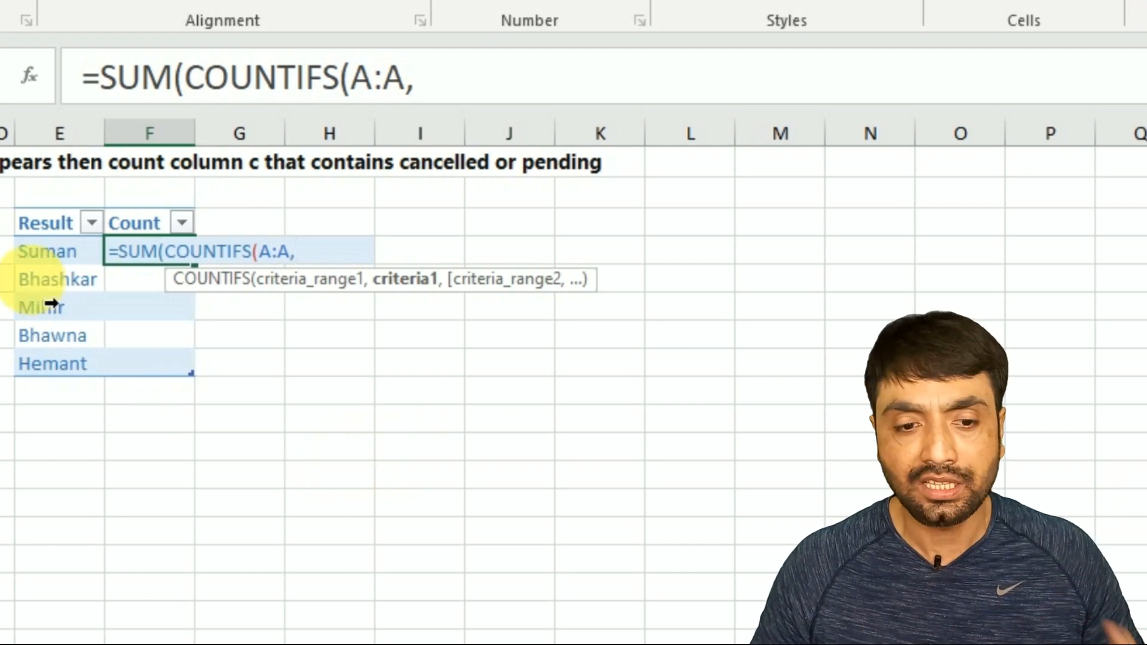
# - Supply the array constant {"apples","pears"} as the first COUNTIFS criteria
pyautogui.write('{"')
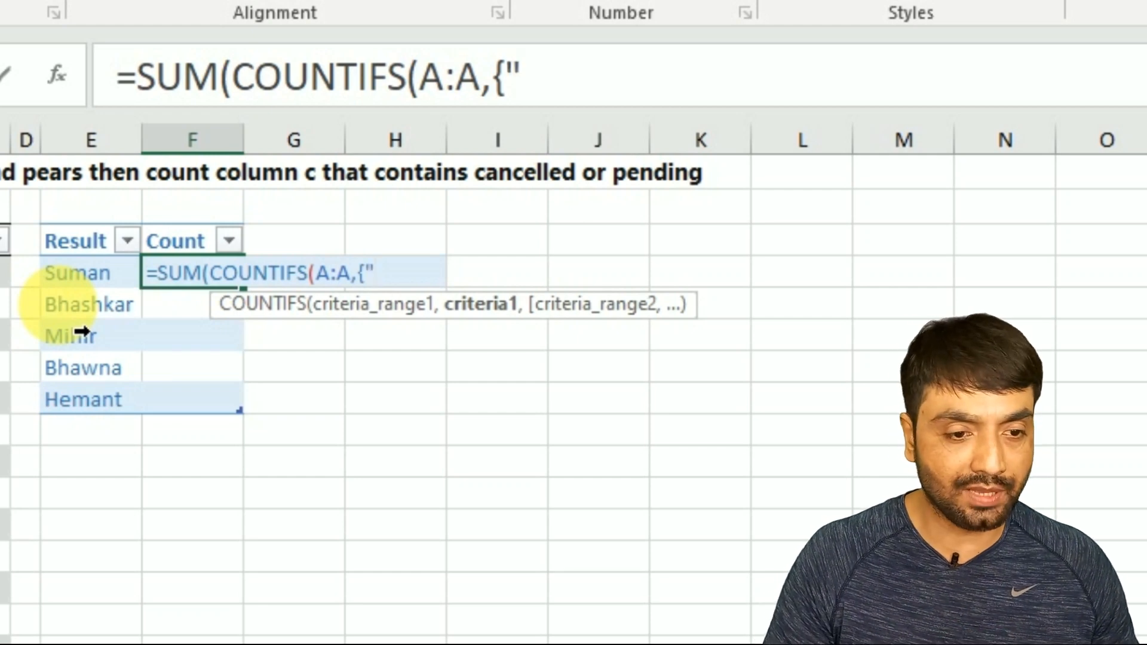
pyautogui.write('a')
pyautogui.write('pples","p')
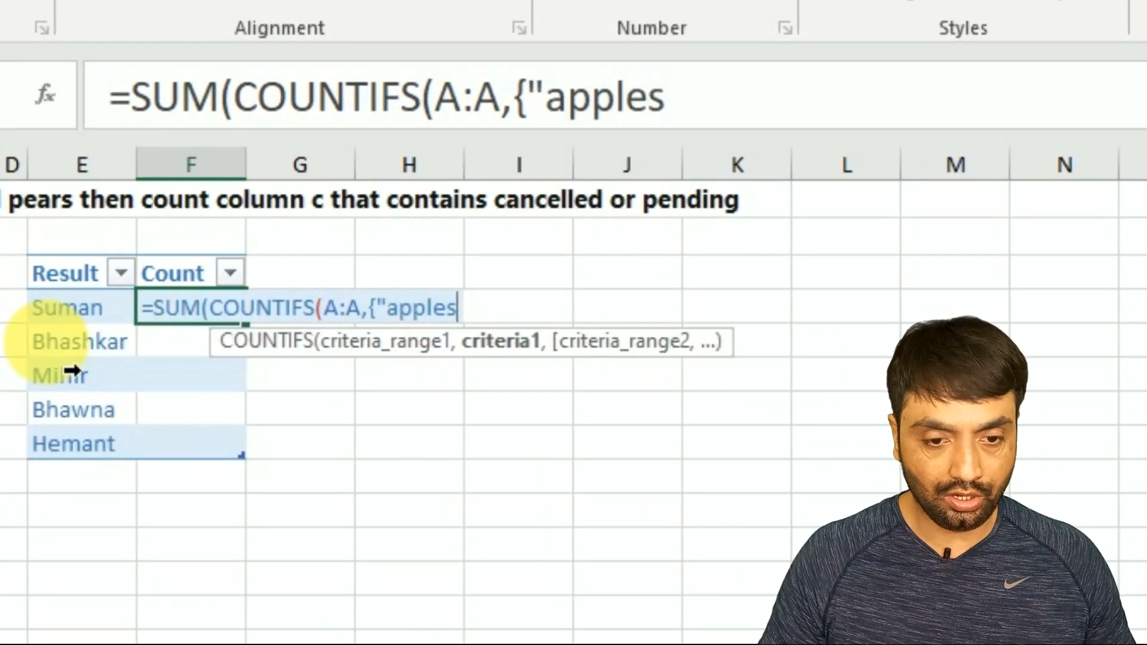
pyautogui.write('ears"')
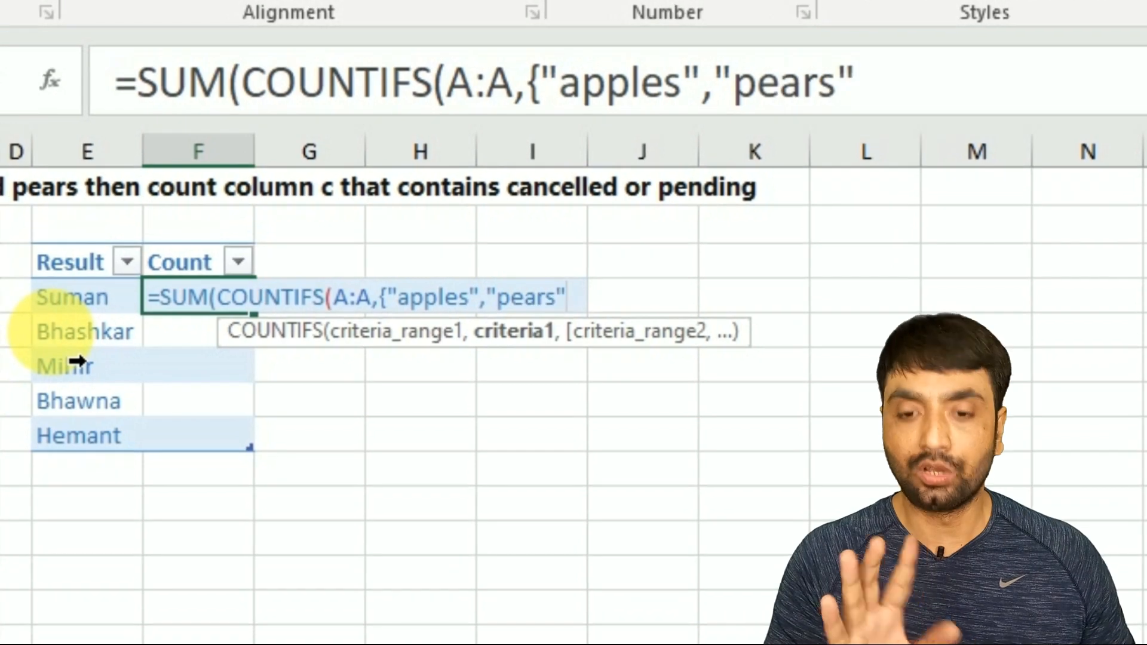
pyautogui.write('}')
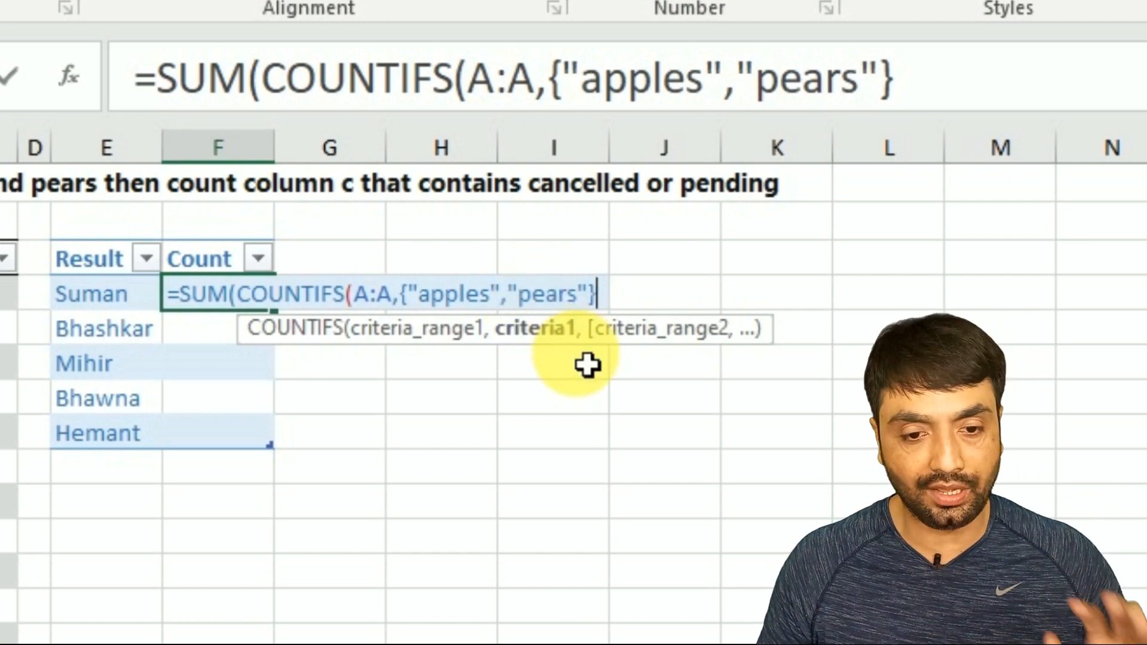
pyautogui.write(',')
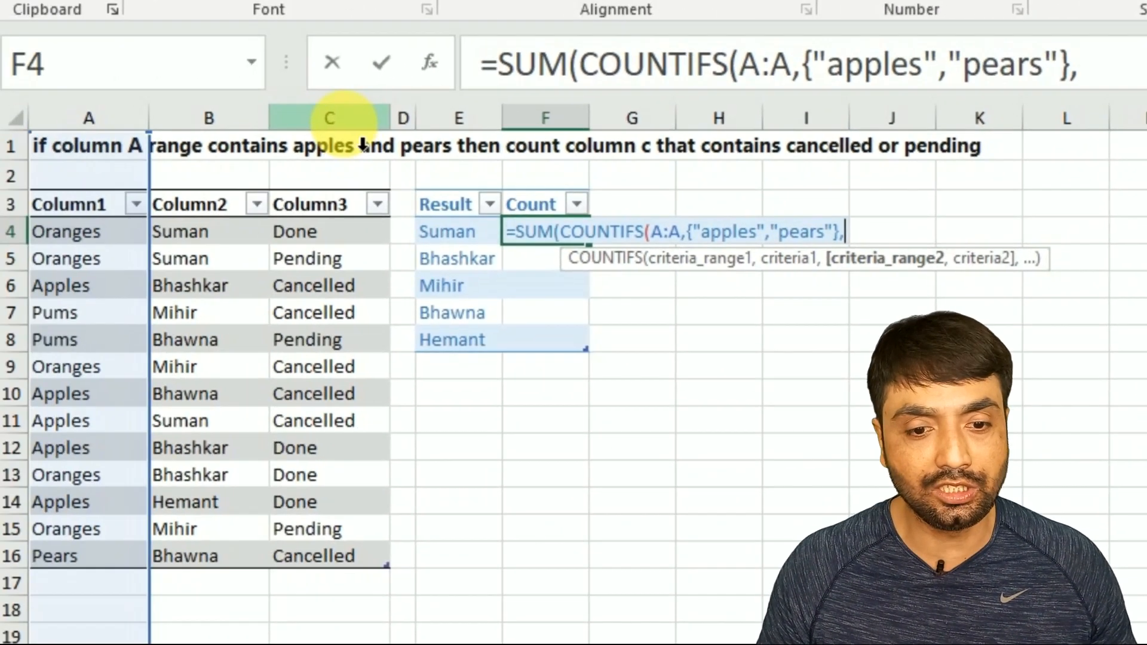
# - Add C:C as the second criteria range with the semicolon-separated array {"cancelled";"pending"} as its criteria
pyautogui.click(343, 118)
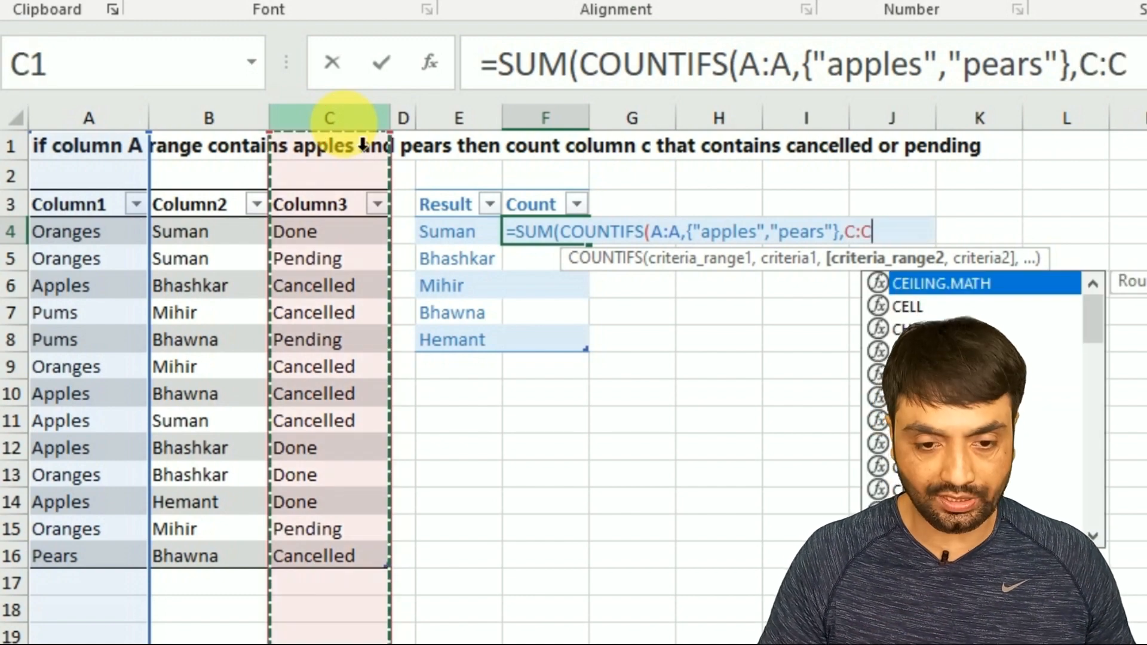
pyautogui.write(',')
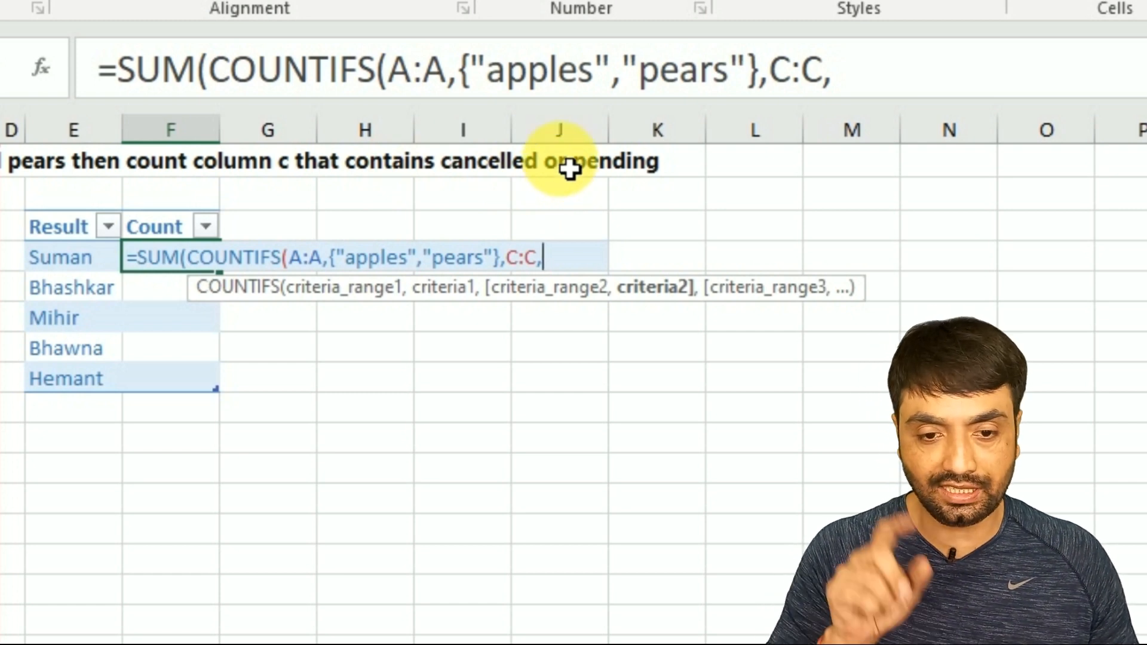
pyautogui.write('{')
pyautogui.write('"ca')
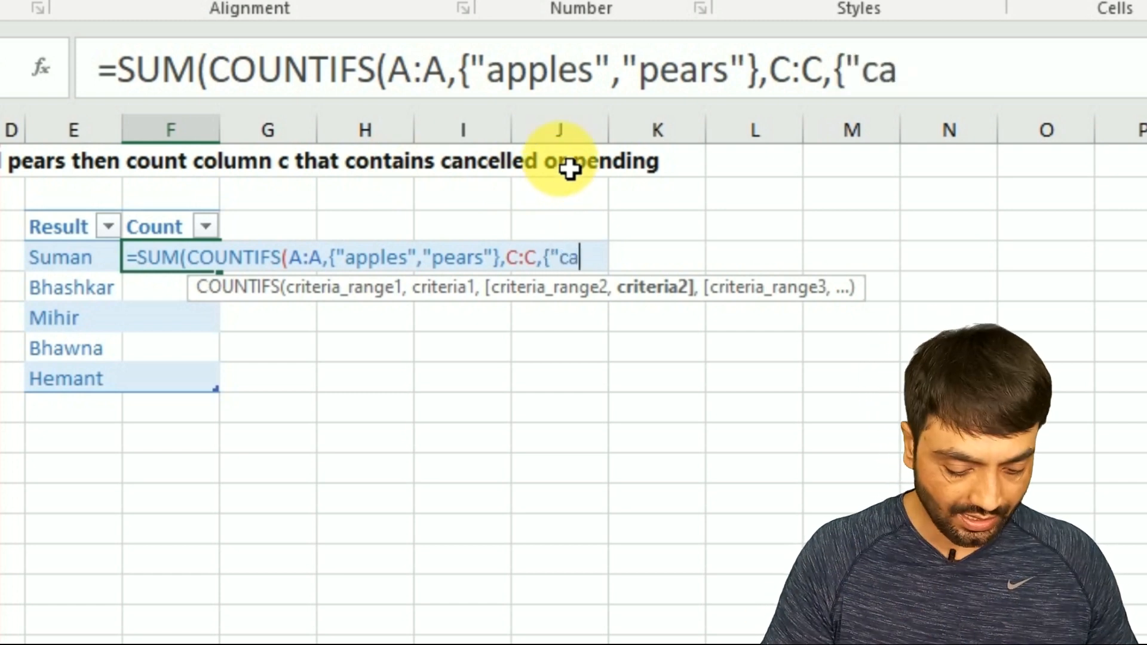
pyautogui.write('ncelled",')
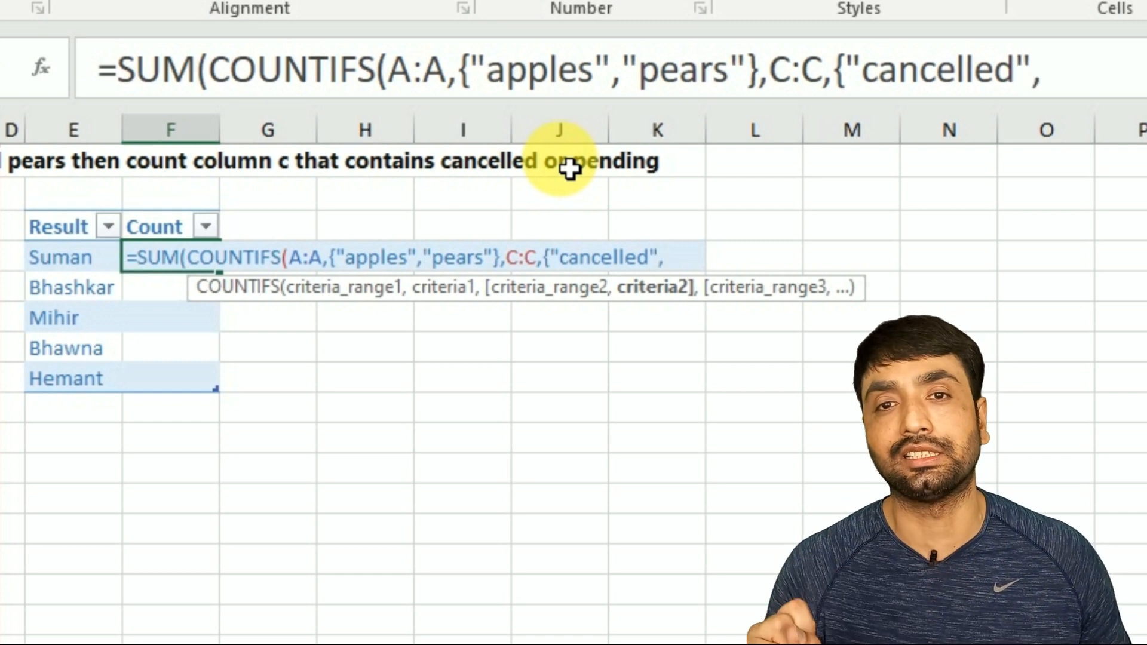
pyautogui.press('BackSpace')
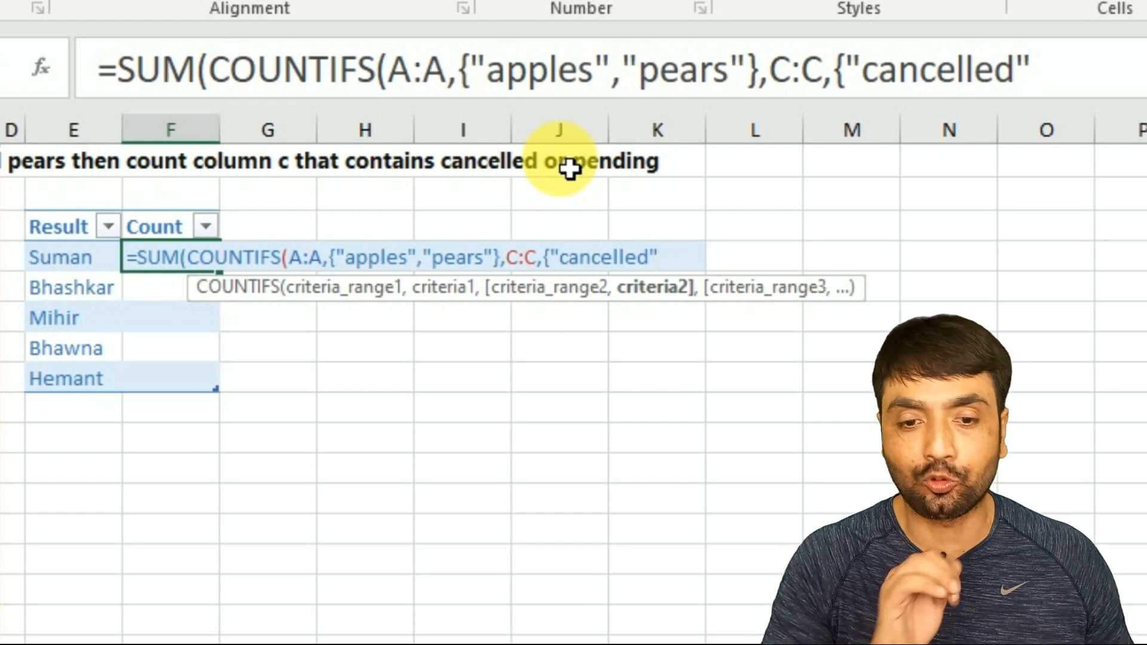
pyautogui.write(';')
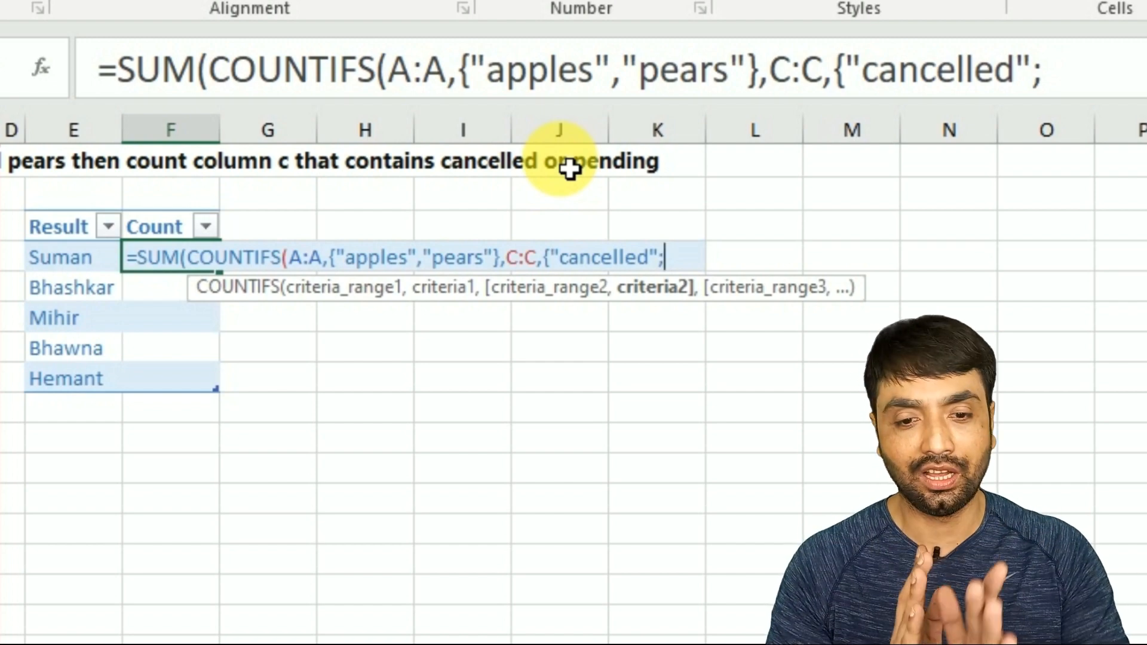
pyautogui.write('"pending')
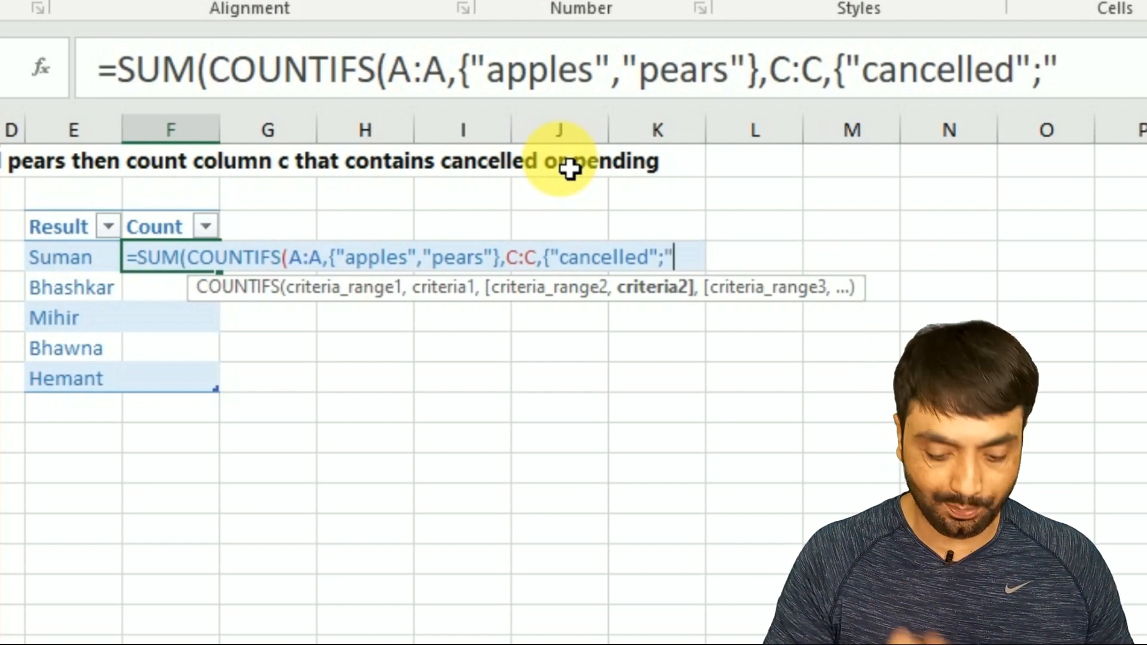
pyautogui.write('"')
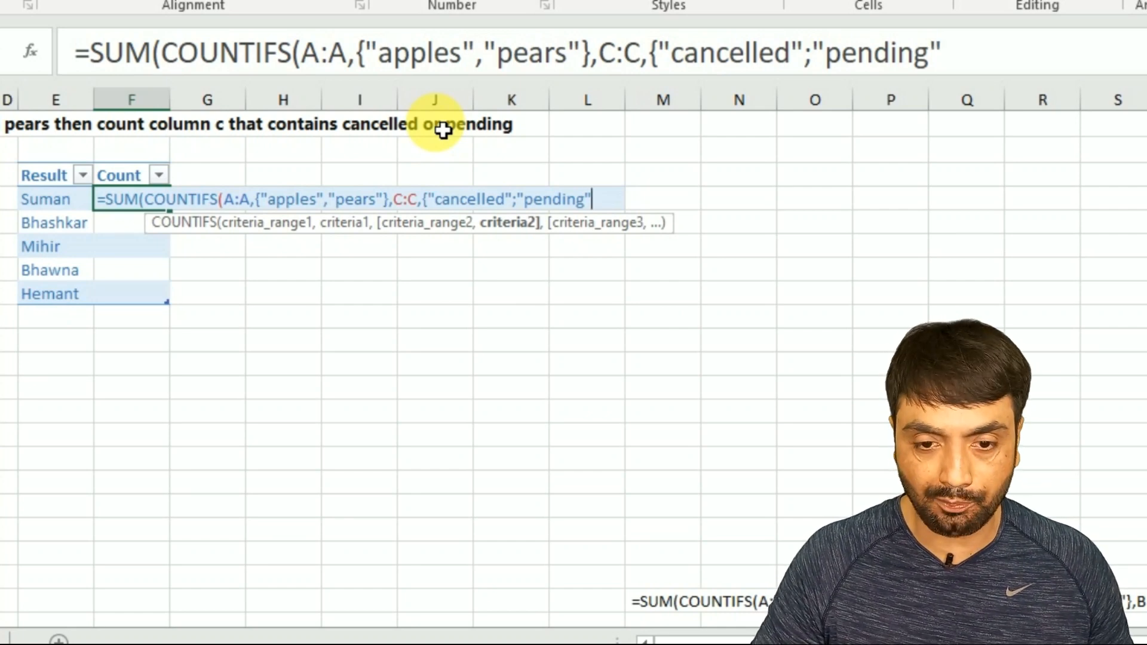
pyautogui.write('},')
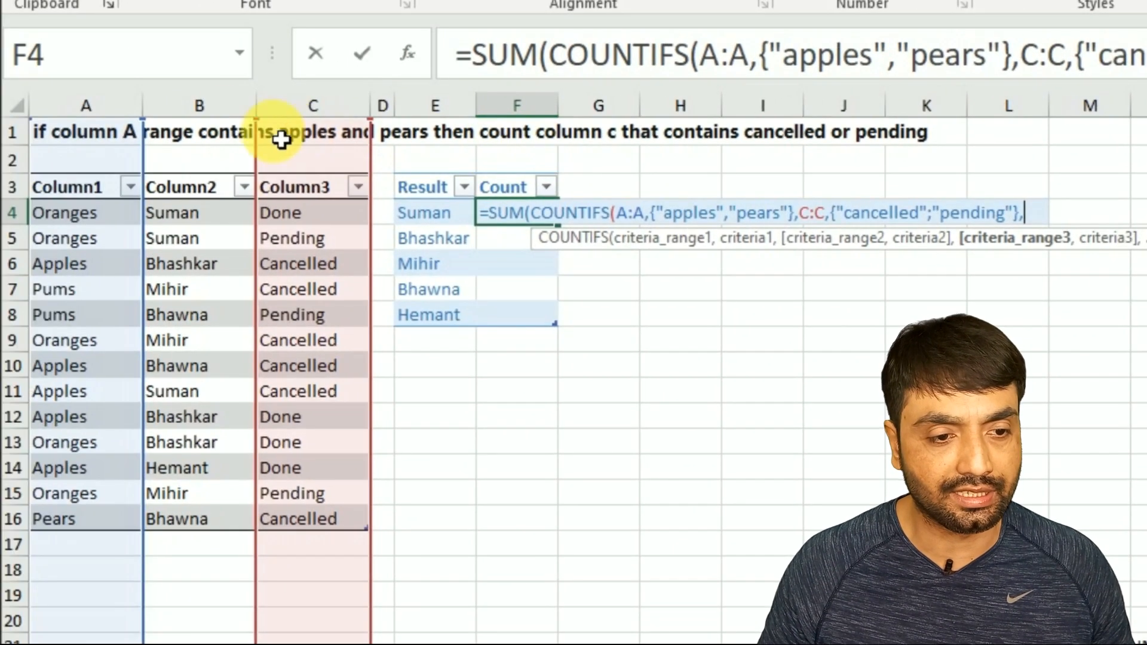
pyautogui.click(221, 119)
pyautogui.write(',')
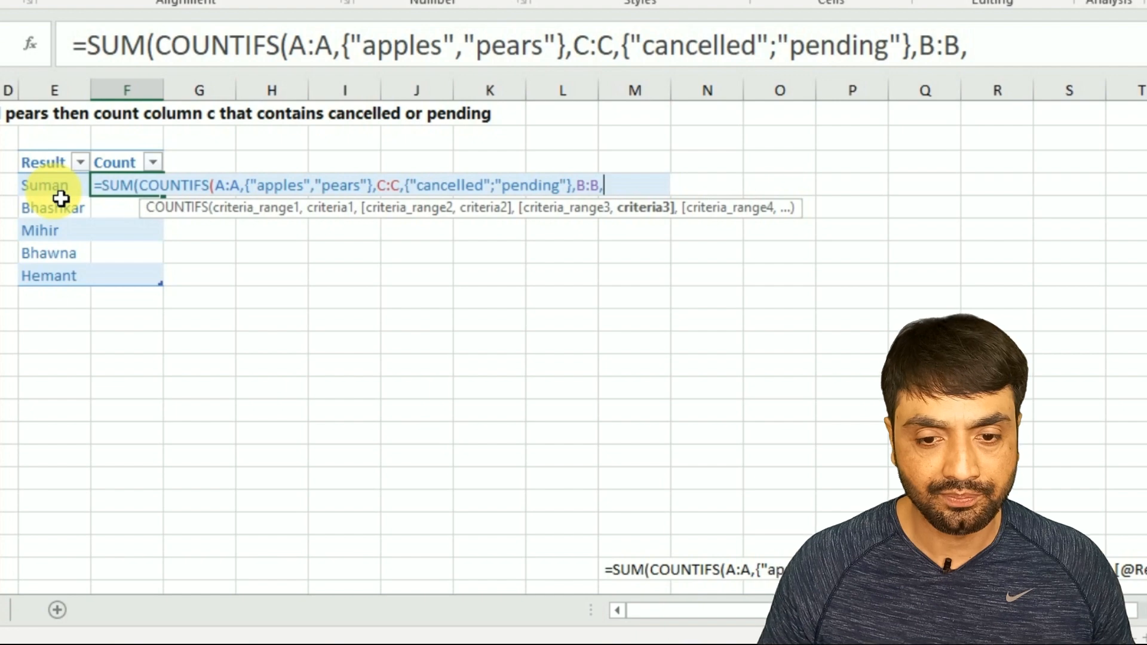
pyautogui.click(60, 198)
pyautogui.write('))')
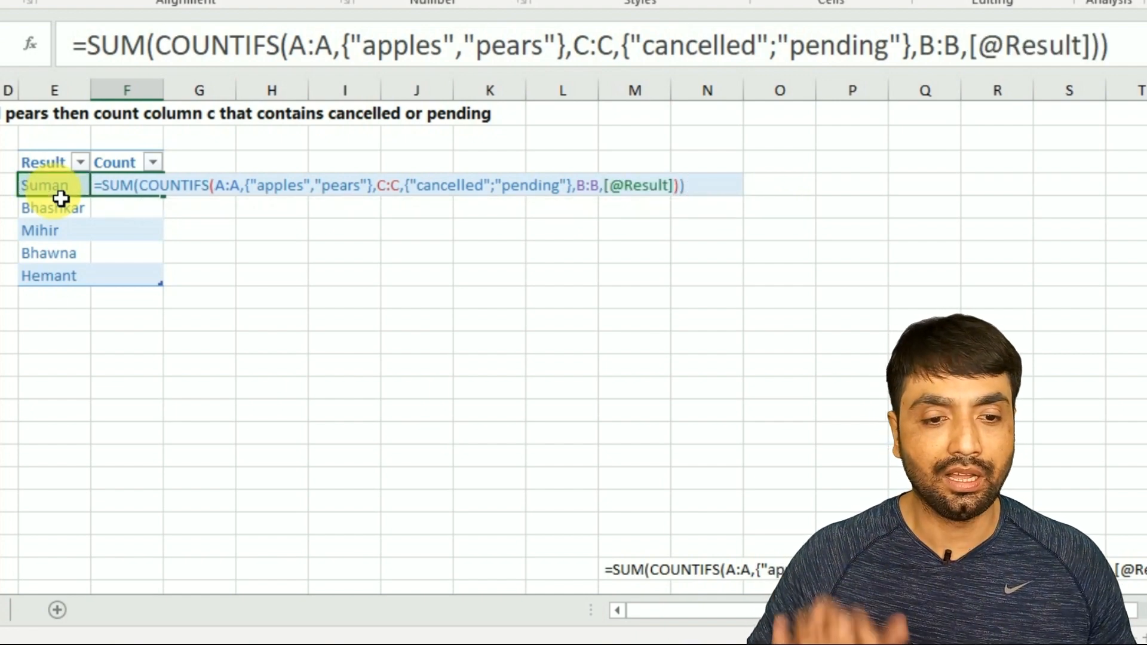
pyautogui.press('Return')
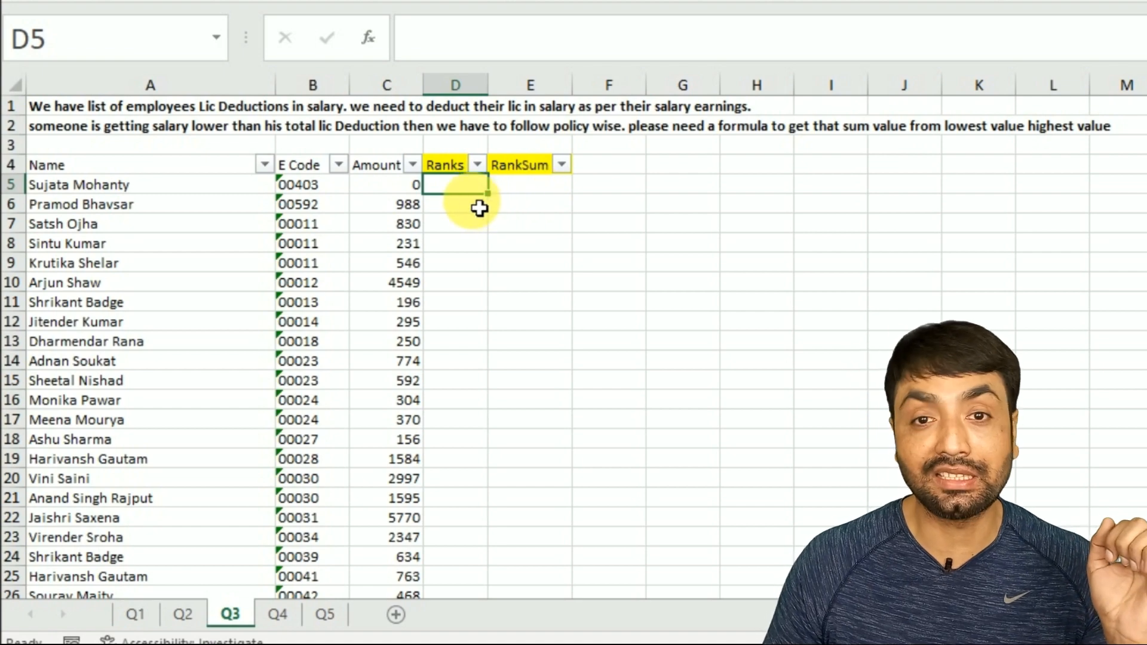
# - On sheet Q3, start a SUMPRODUCT formula in D5 whose first array opens a negated equality test on A5
pyautogui.write('=sump')
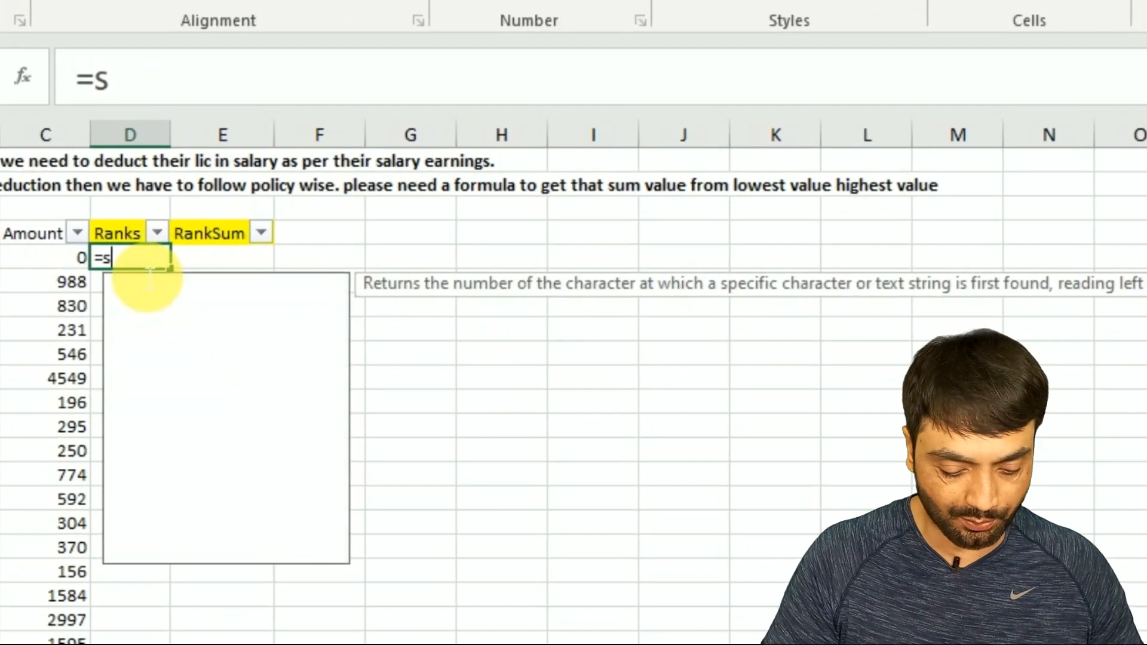
pyautogui.press('Tab')
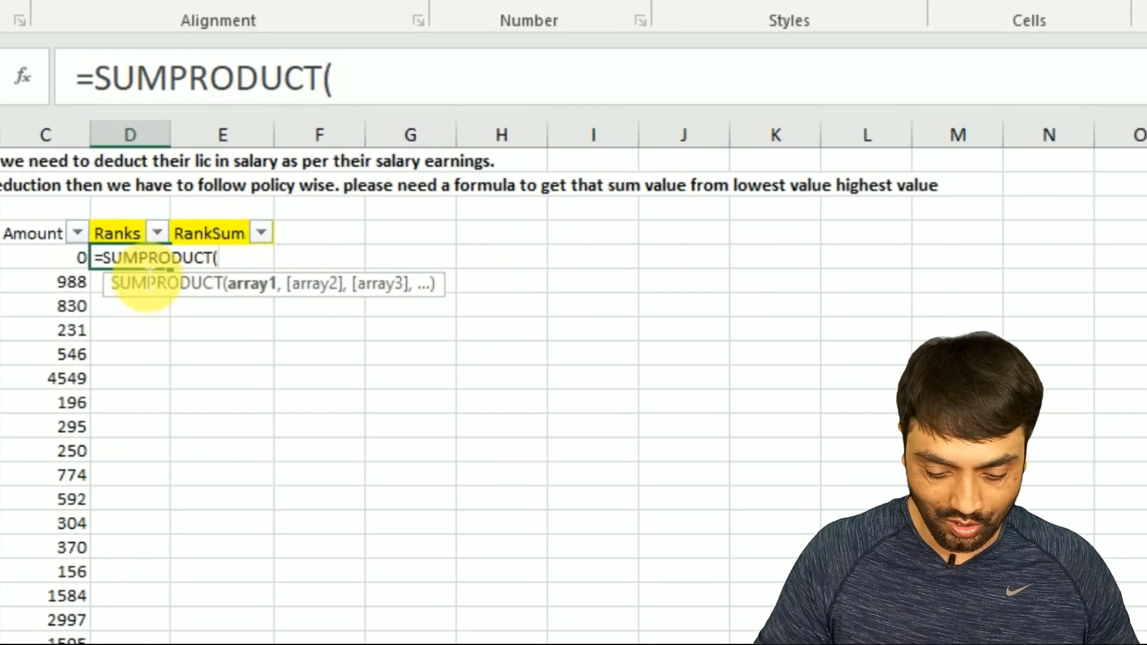
pyautogui.write('(')
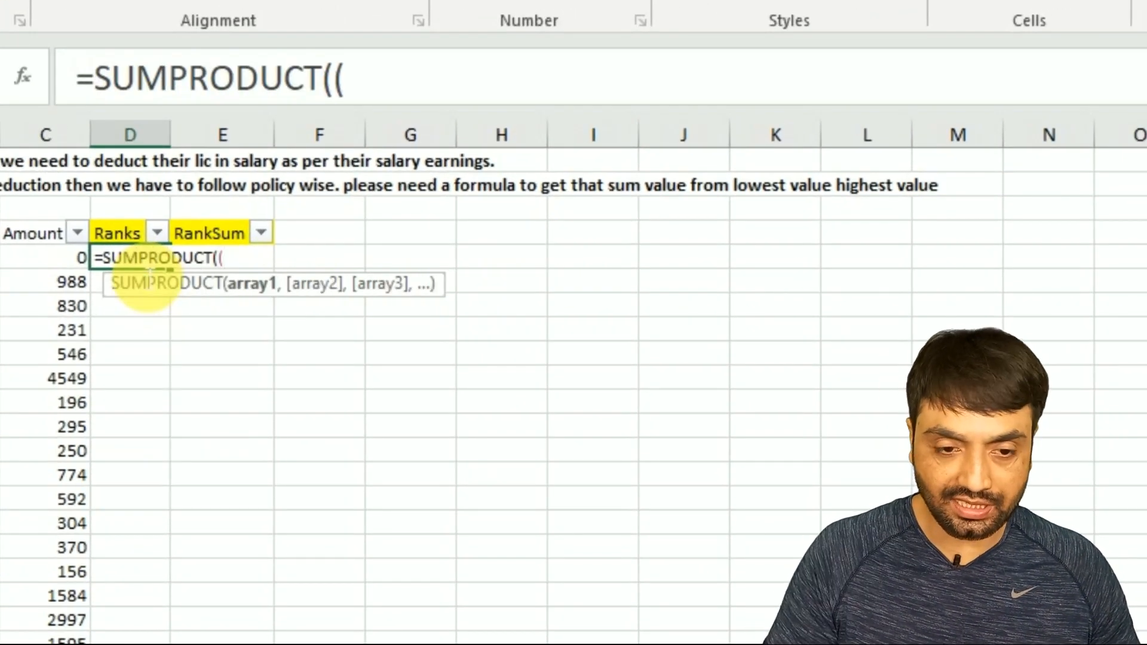
pyautogui.write('-')
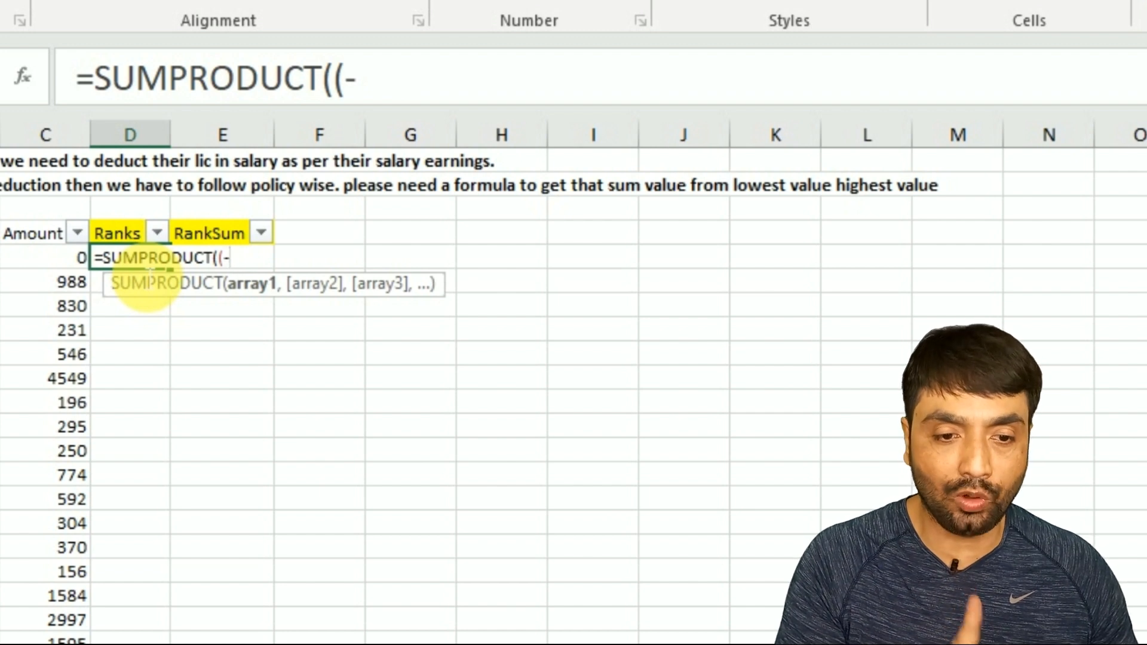
pyautogui.write('(')
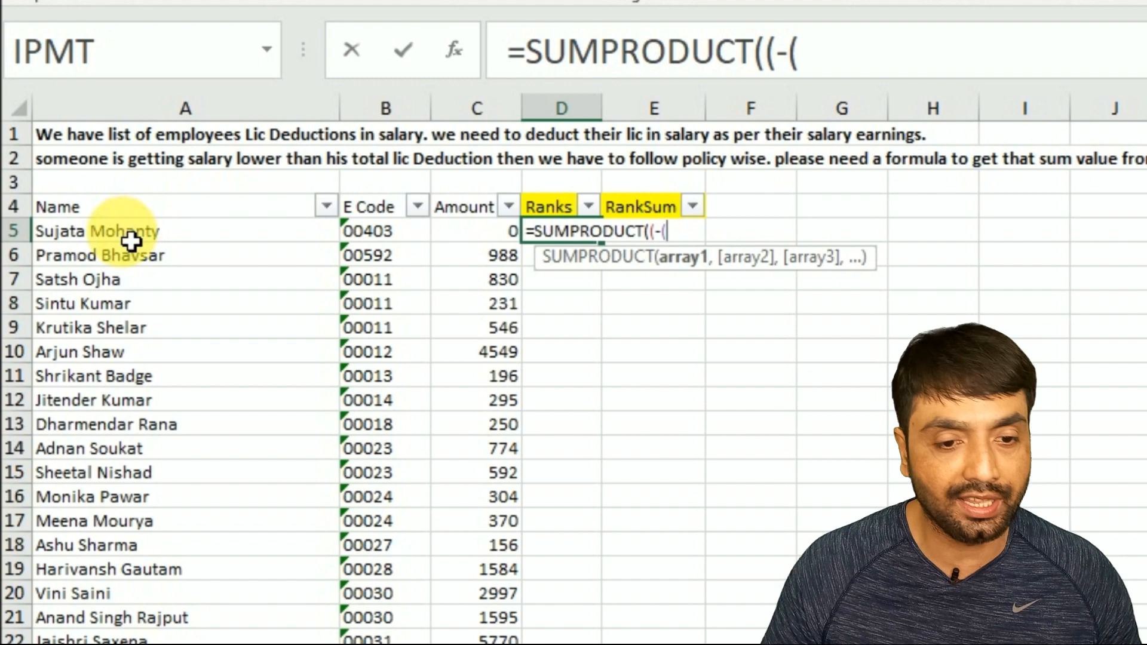
pyautogui.click(128, 237)
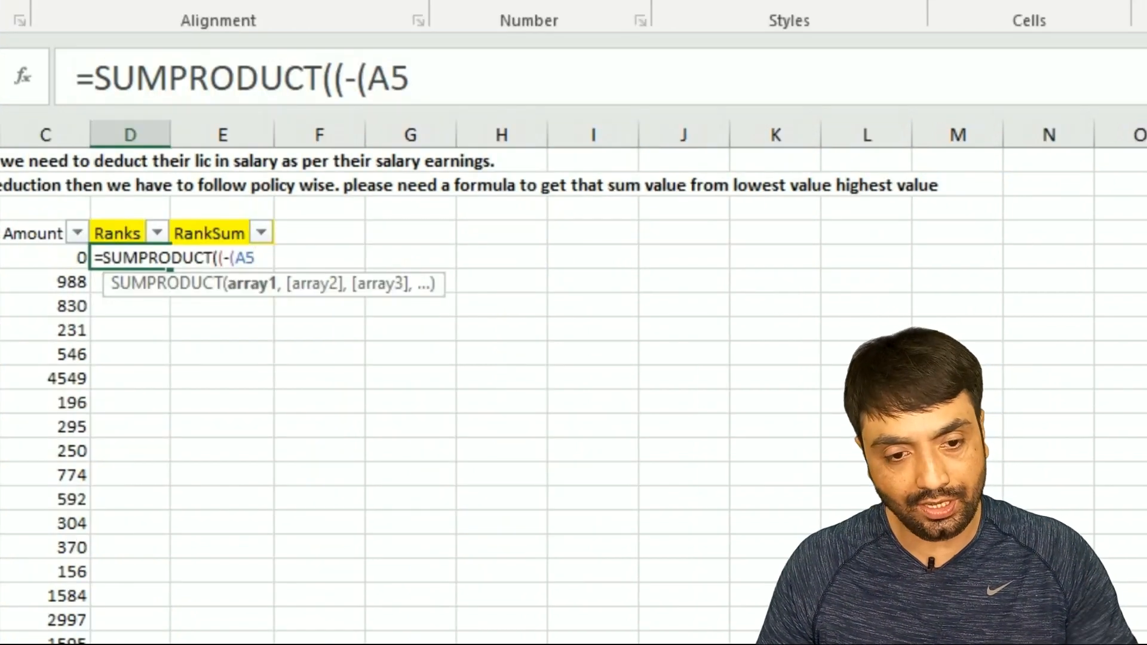
pyautogui.write('=')
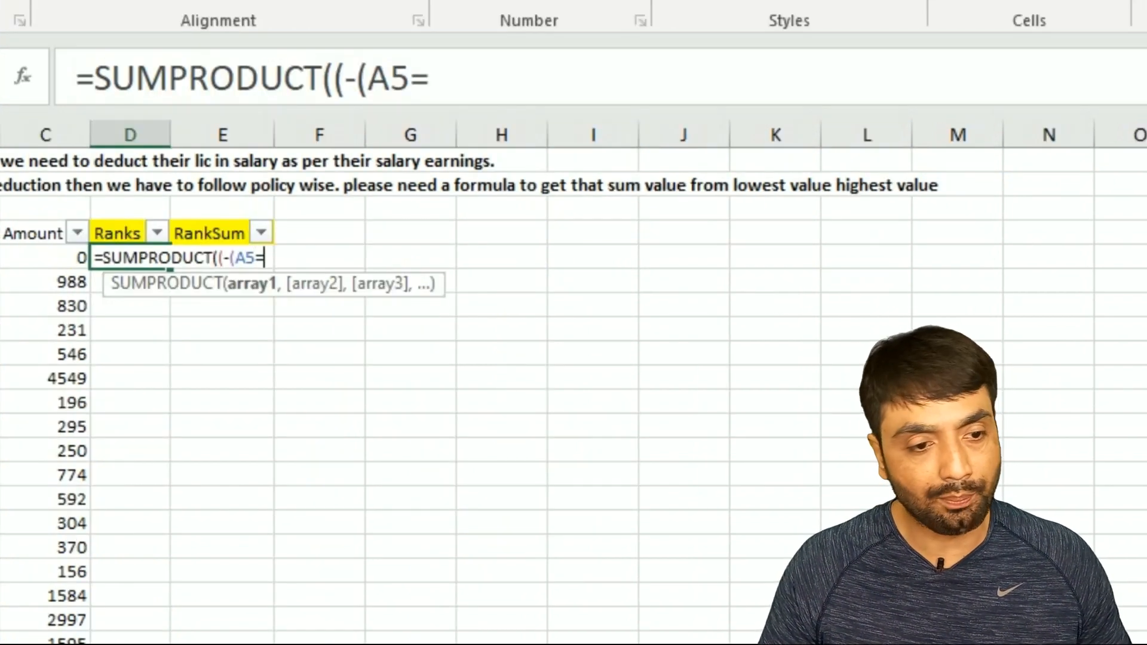
# - Compare A5 with the absolute range $A$5:$A$143 in the first SUMPRODUCT array and close that array
pyautogui.click(0, 258)
pyautogui.hotkey('ctrl', 'shift', 'Down')
pyautogui.press('F4')
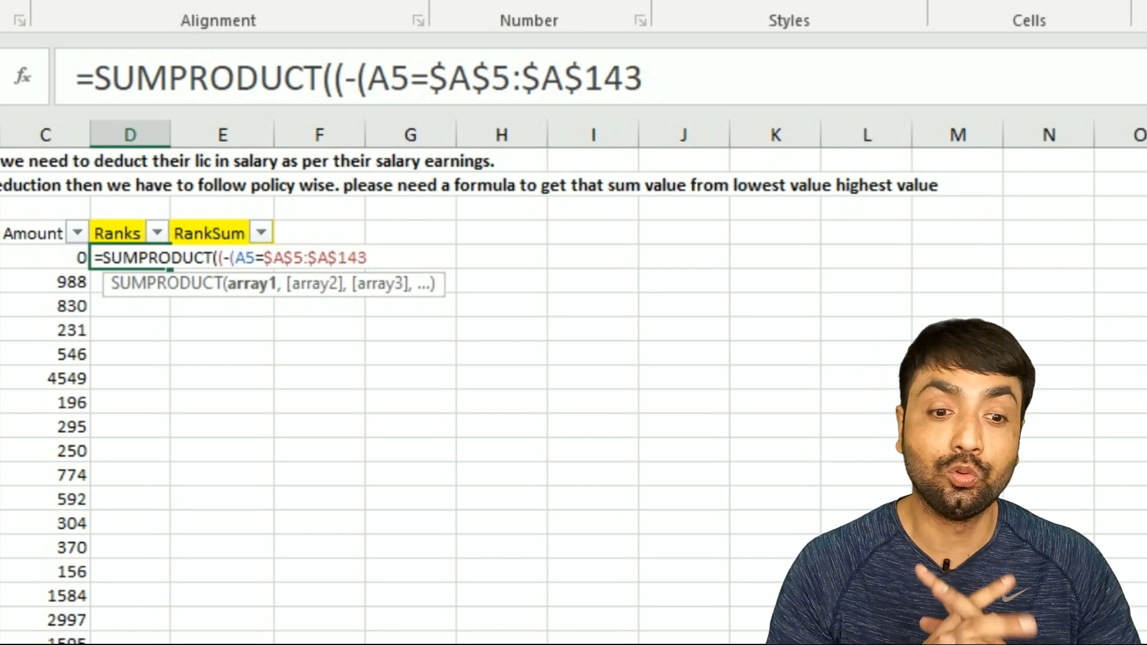
pyautogui.write('))')
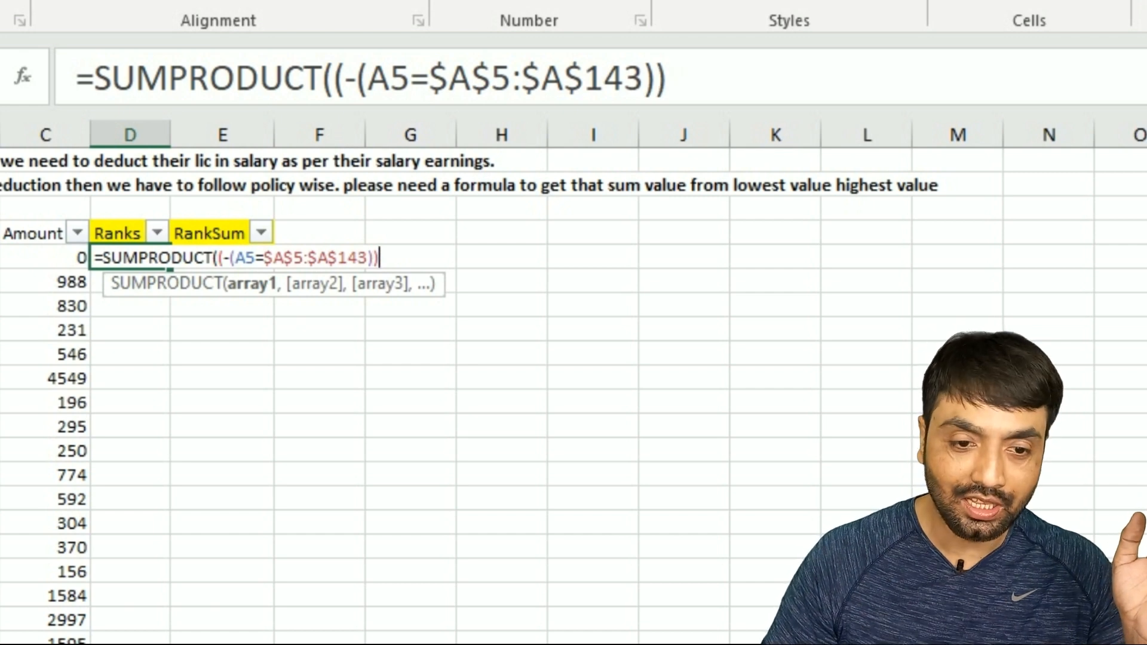
pyautogui.write(',')
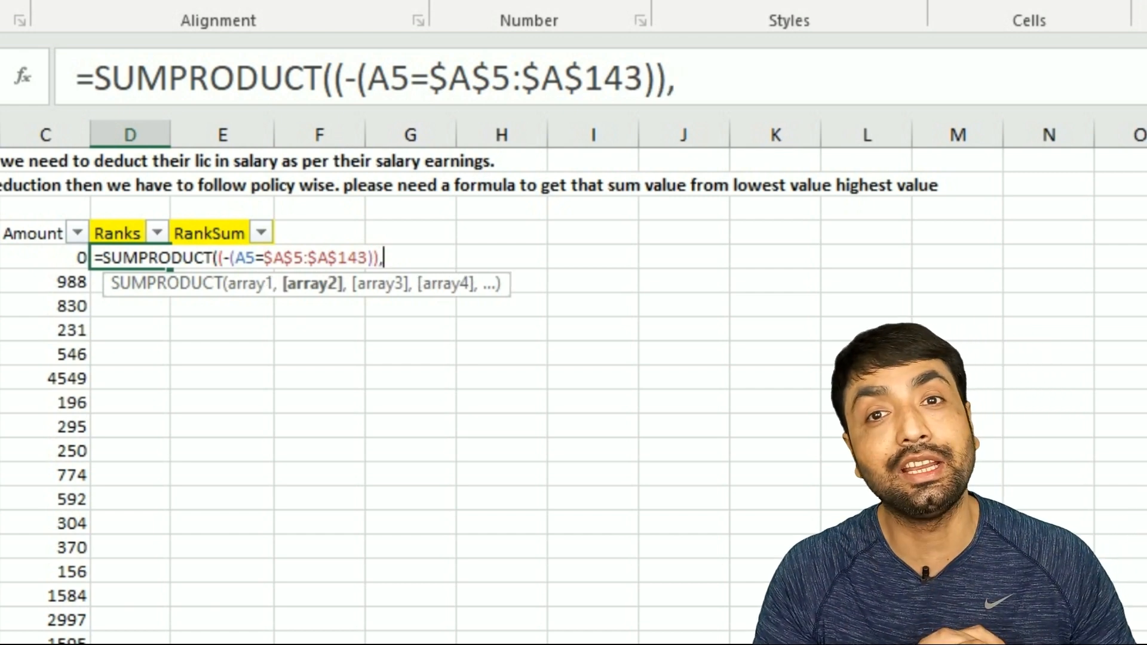
# - Add a double-negated second SUMPRODUCT array testing whether C5 is greater than the absolute range $C$5:$C$143
pyautogui.write('--')
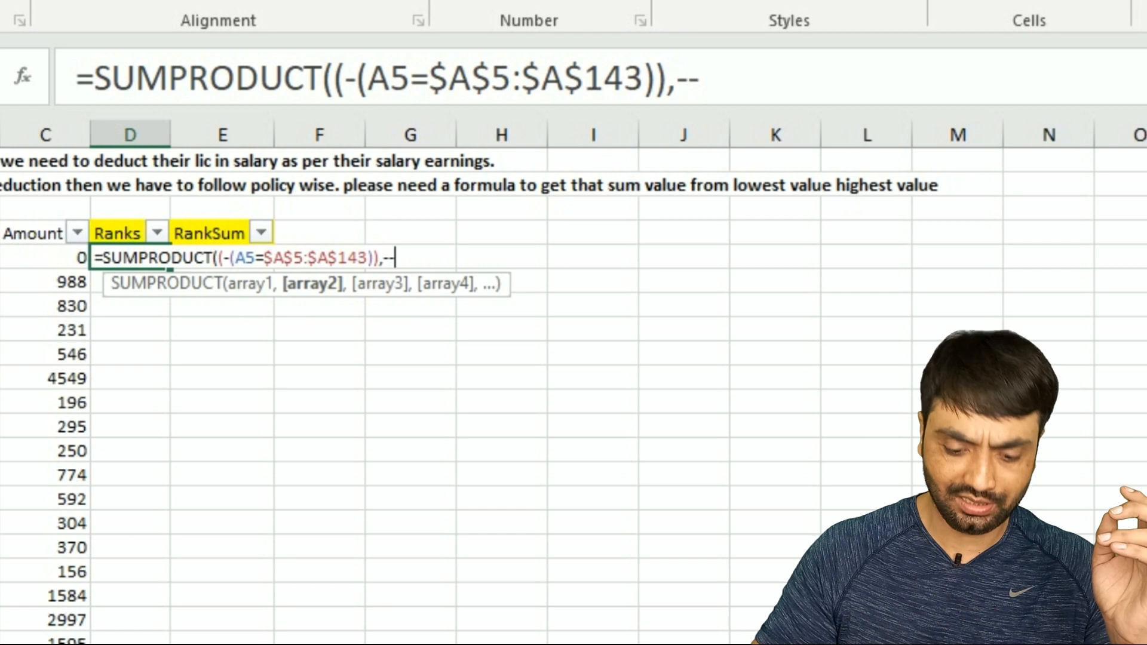
pyautogui.write('((')
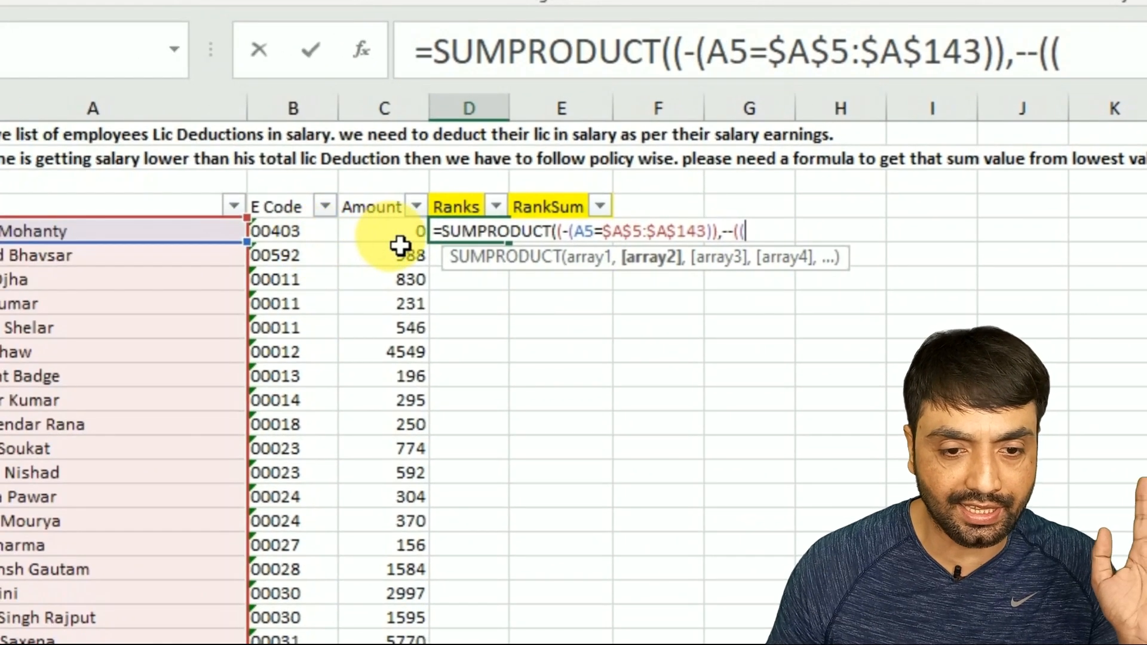
pyautogui.click(400, 245)
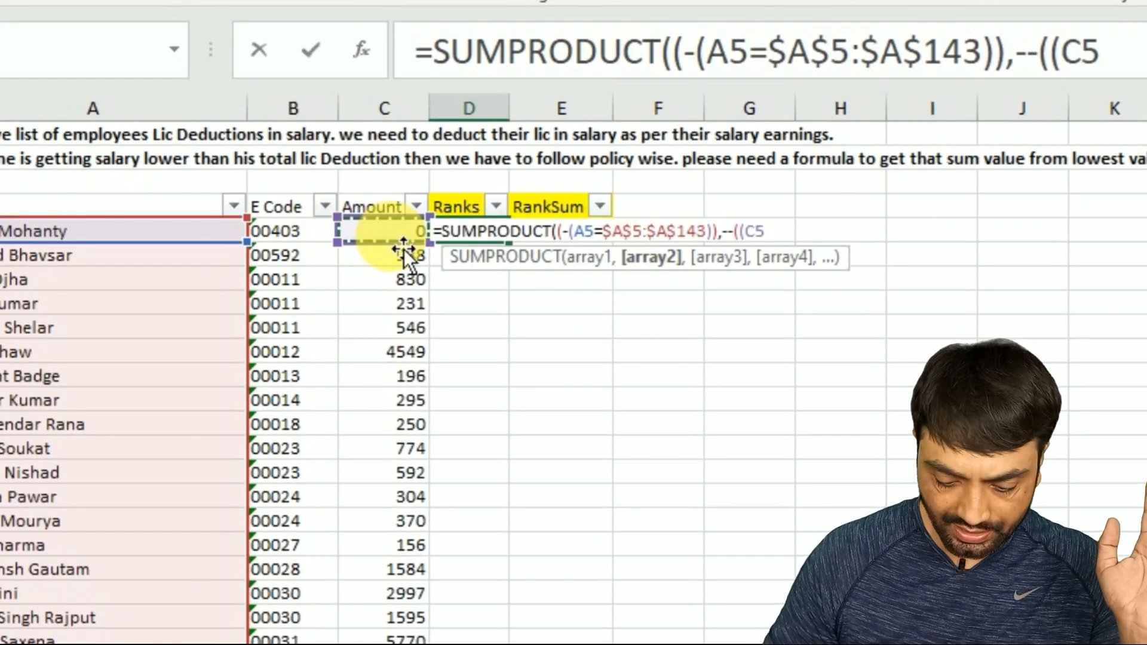
pyautogui.write('>')
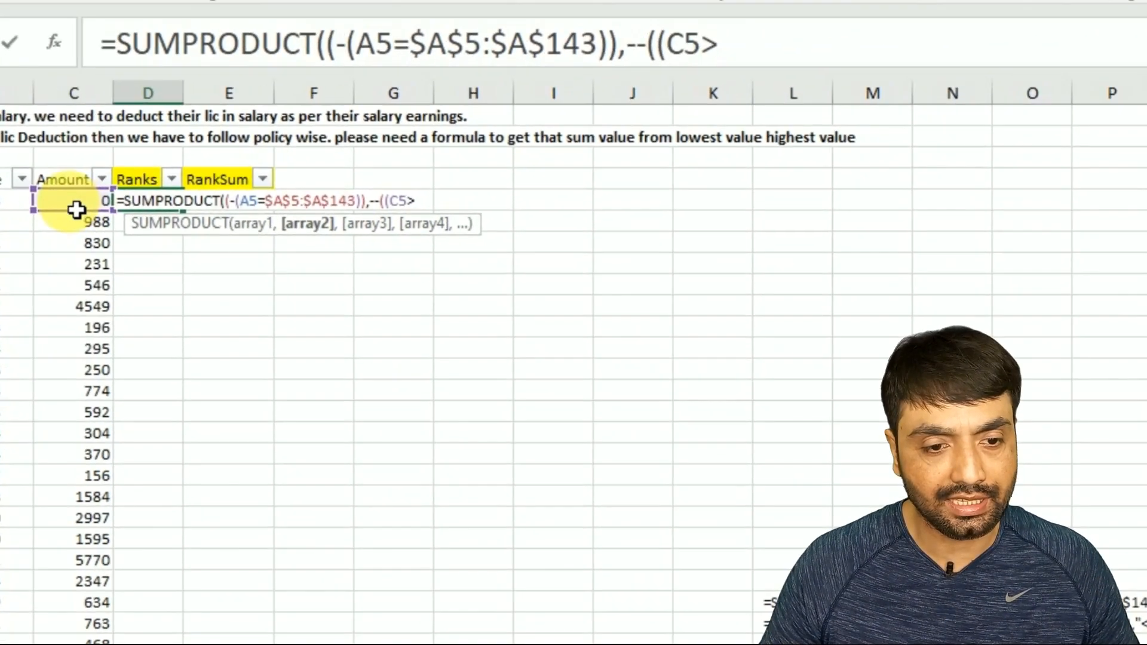
pyautogui.click(387, 241)
pyautogui.hotkey('ctrl', 'shift', 'Down')
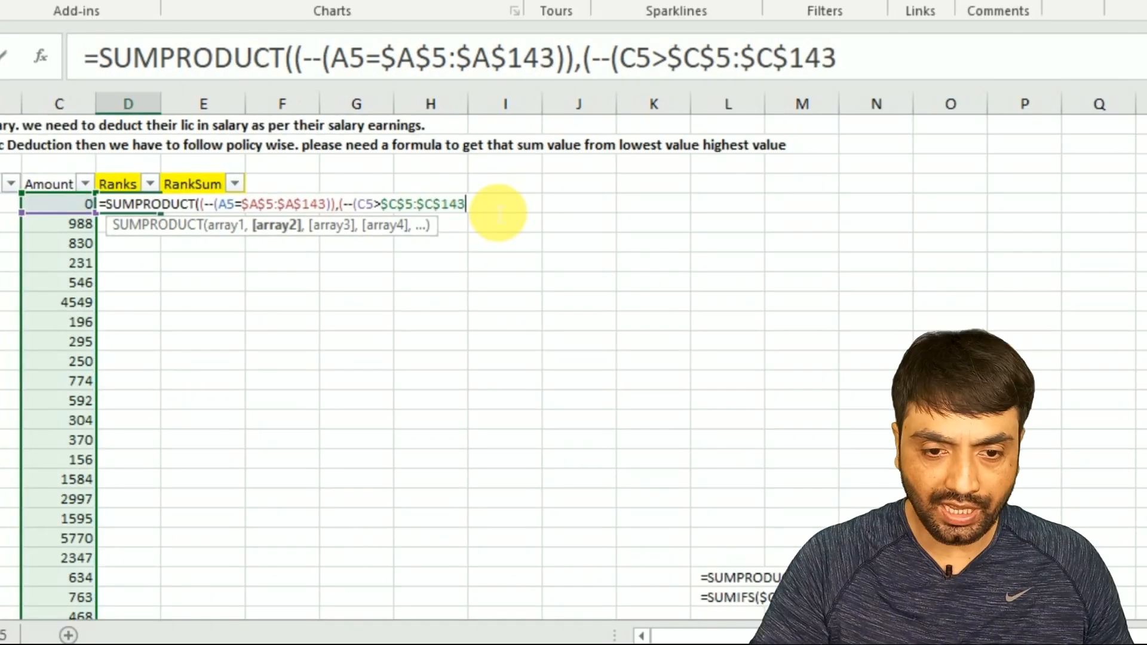
# - Complete D5 as =SUMPRODUCT((--(A5=$A$5:$A$143)),(--(C5>$C$5:$C$143))) and fill it down the Ranks column
pyautogui.write('))')
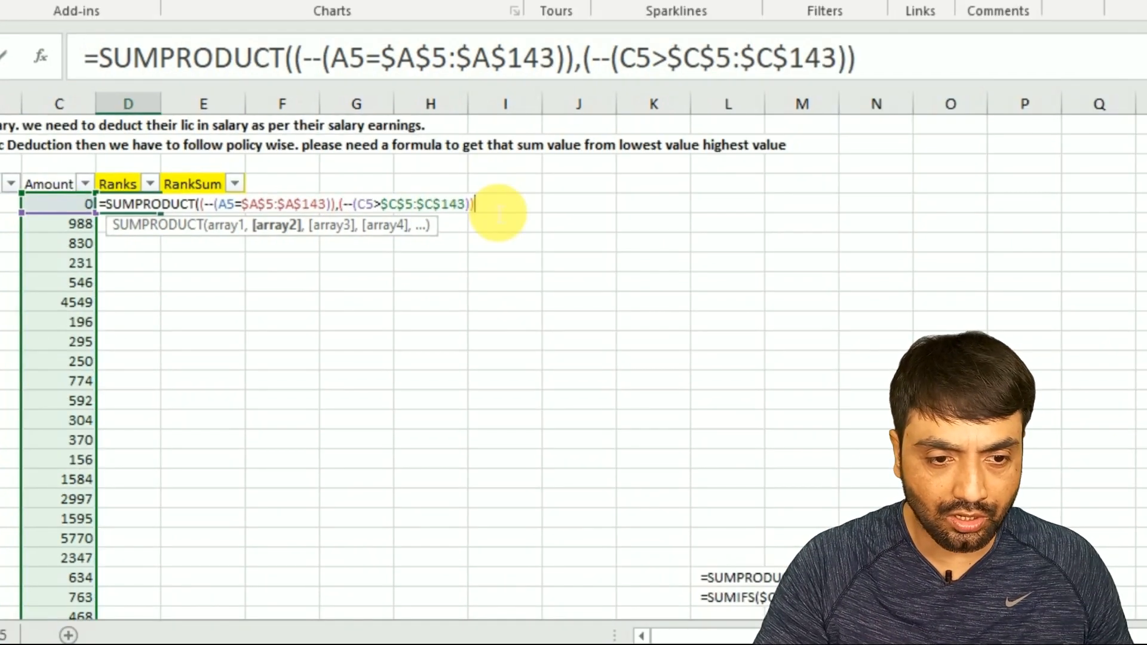
pyautogui.write(')')
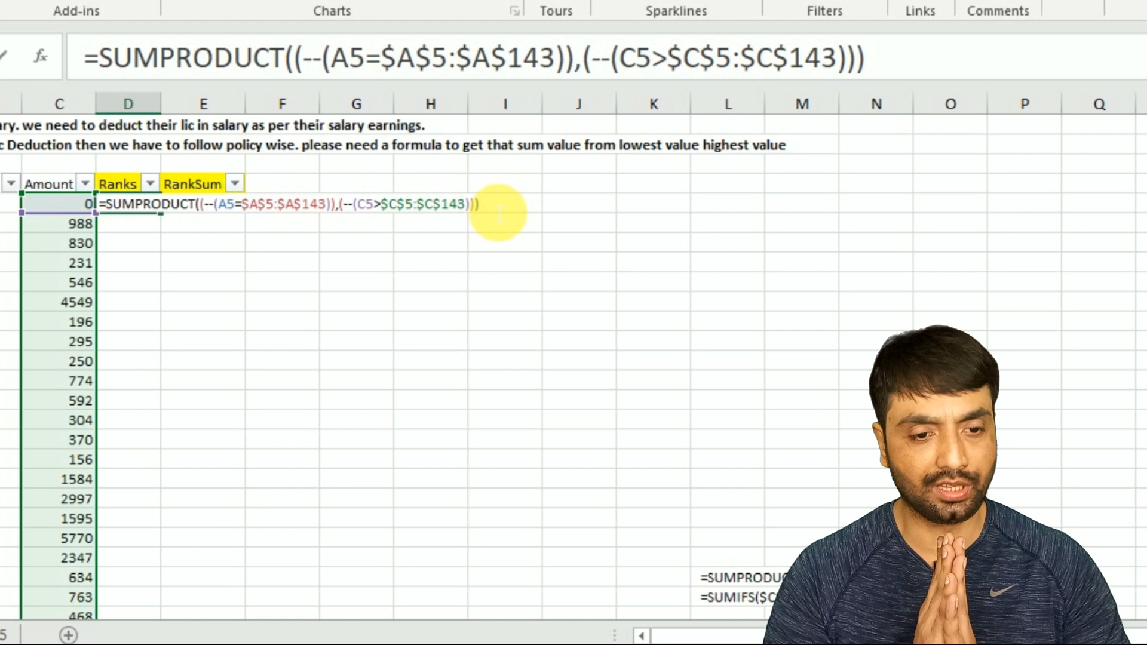
pyautogui.press('Return')
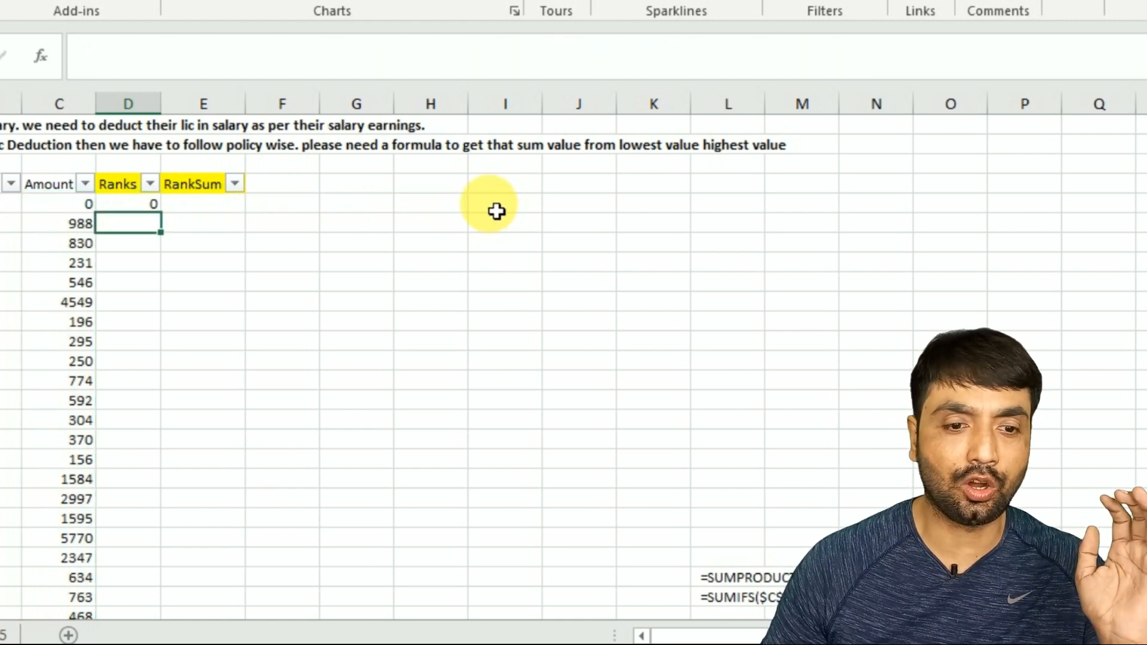
pyautogui.click(158, 209)
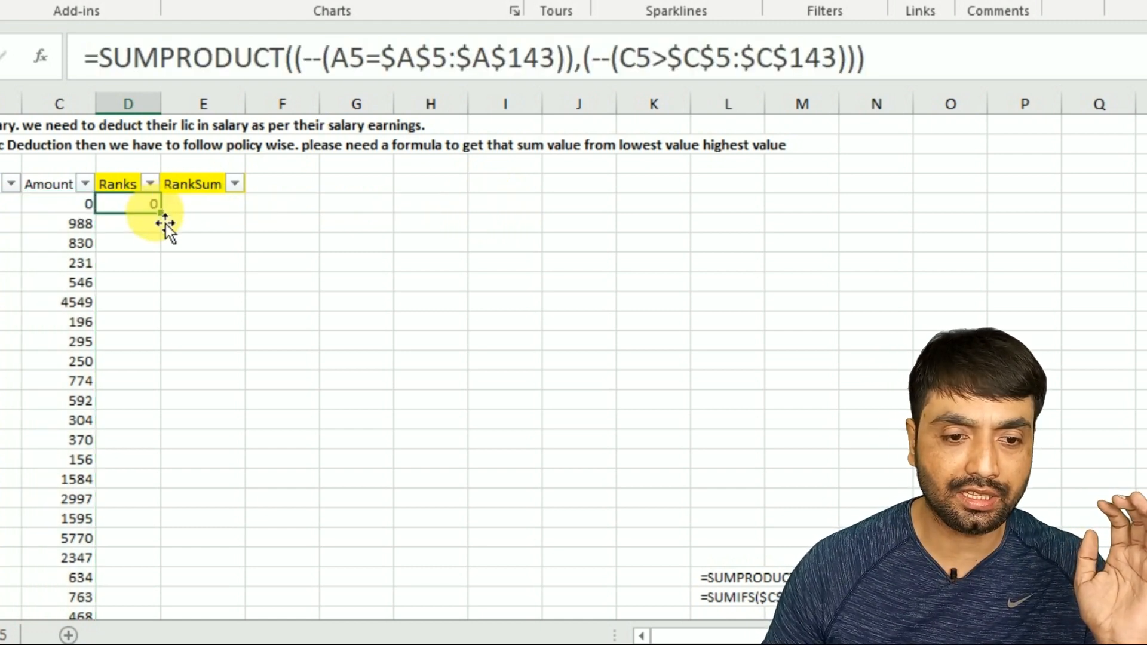
pyautogui.doubleClick(162, 215)
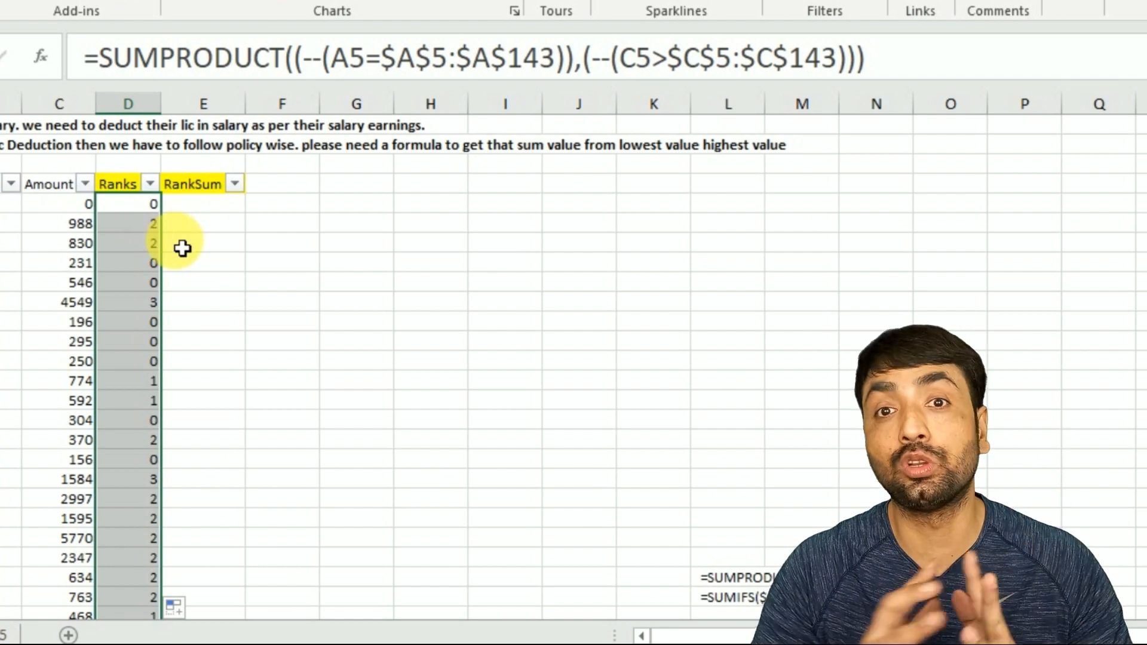
# - Start a SUMIFS formula in E5 under RankSum with the absolute Amount range $C$5:$C$143 as the sum range
pyautogui.click(206, 208)
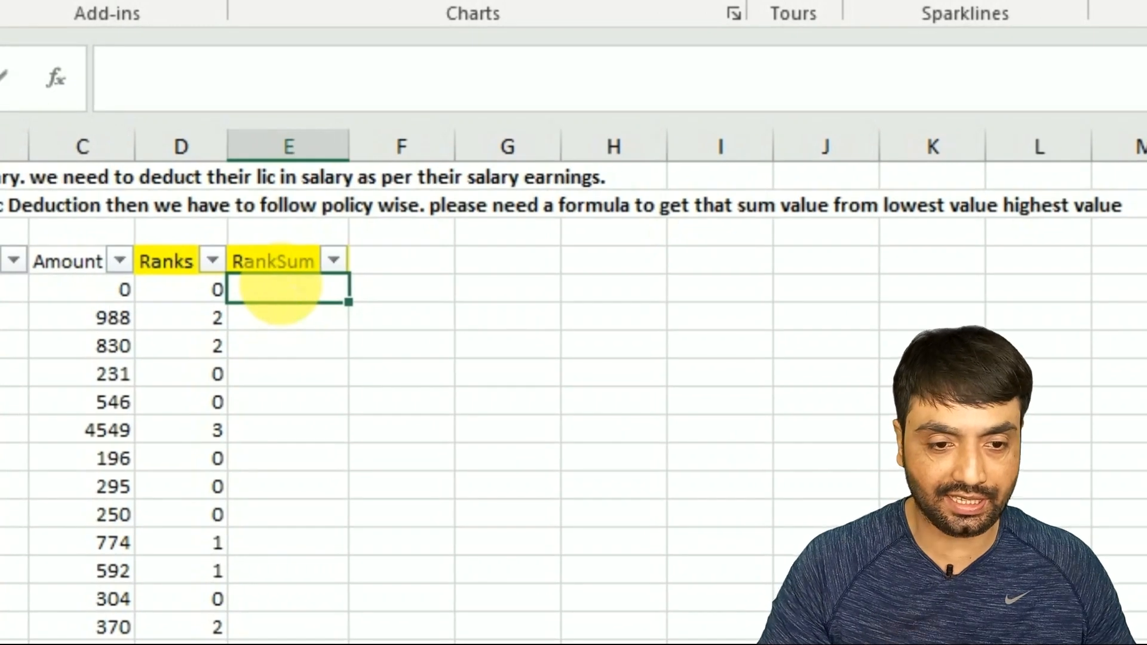
pyautogui.write('=')
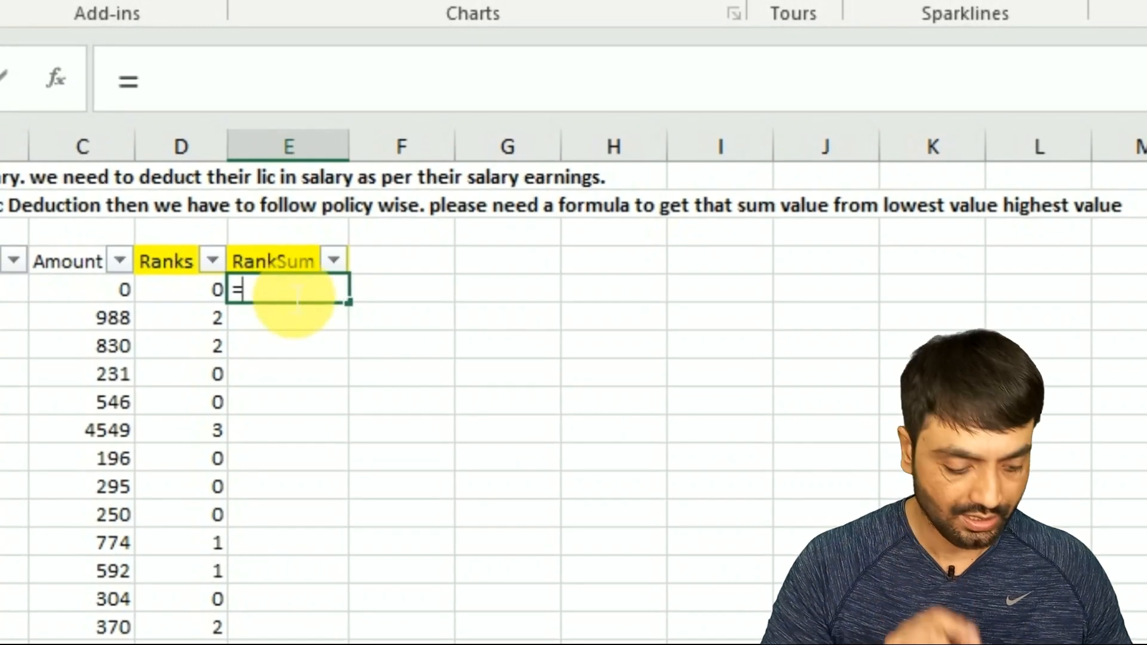
pyautogui.write('sumifs')
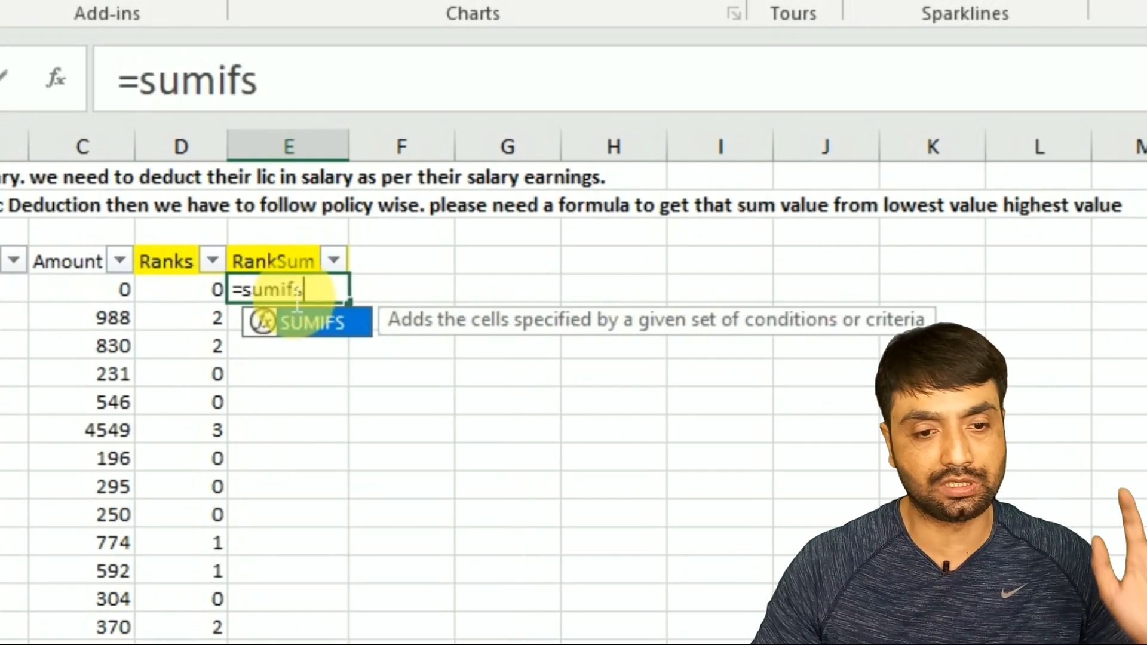
pyautogui.press('Tab')
pyautogui.click(117, 299)
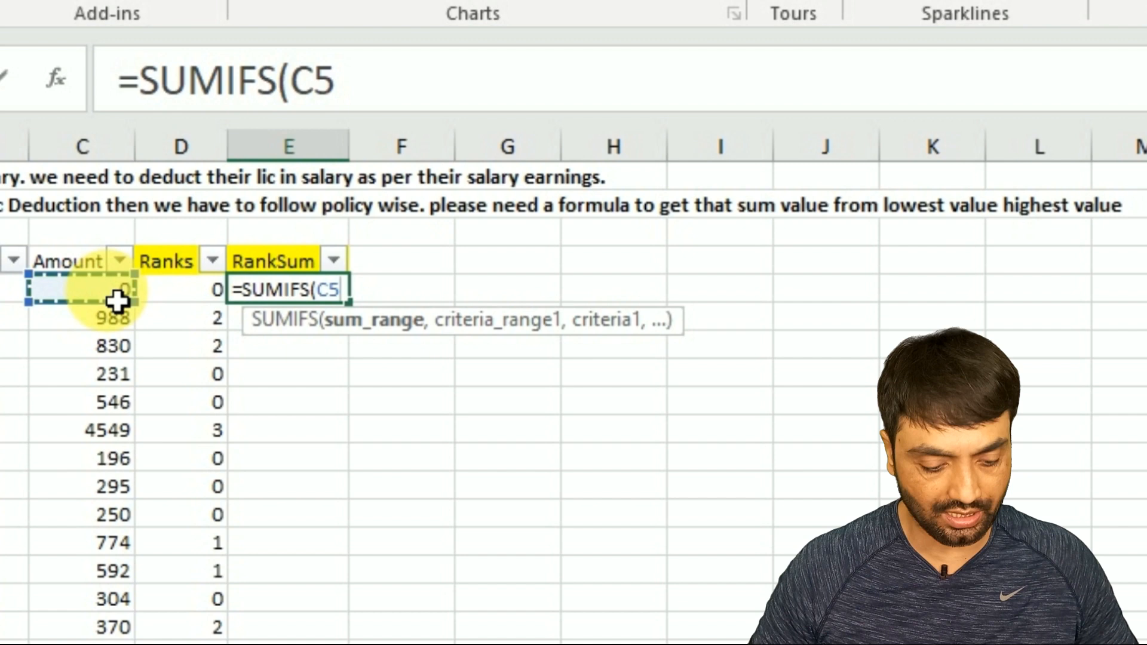
pyautogui.hotkey('ctrl', 'shift', 'Down')
pyautogui.press('F4')
pyautogui.write(',')
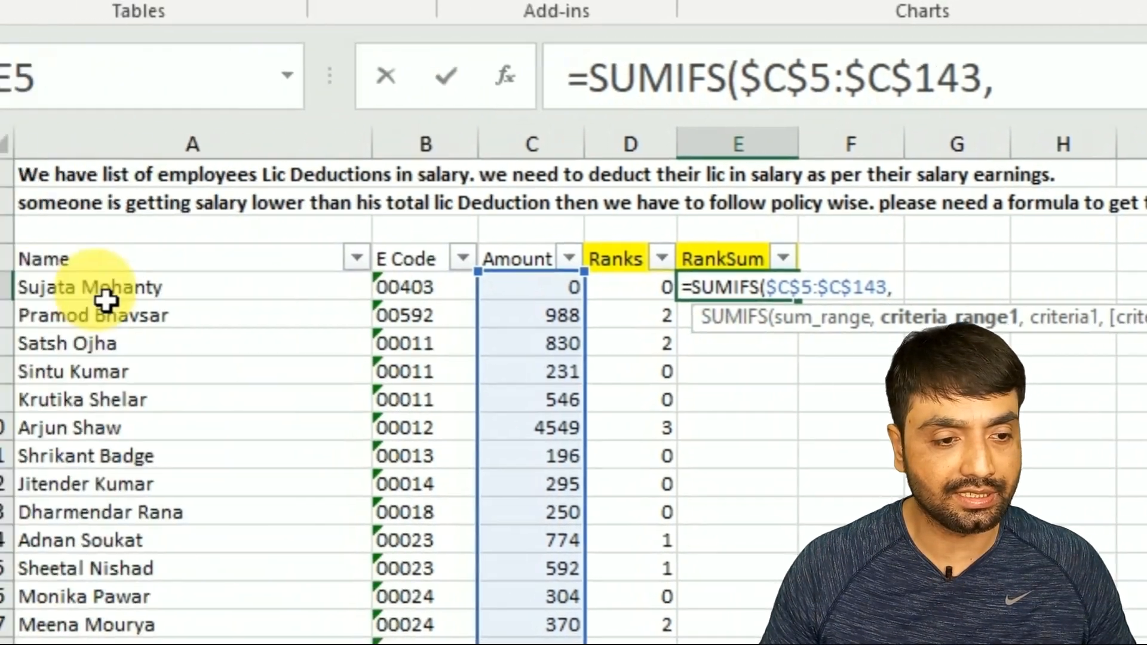
# - Add the absolute Name range $A$5:$A$143 as the first criteria range with A5 as its criterion
pyautogui.click(106, 297)
pyautogui.hotkey('ctrl', 'shift', 'Down')
pyautogui.press('F4')
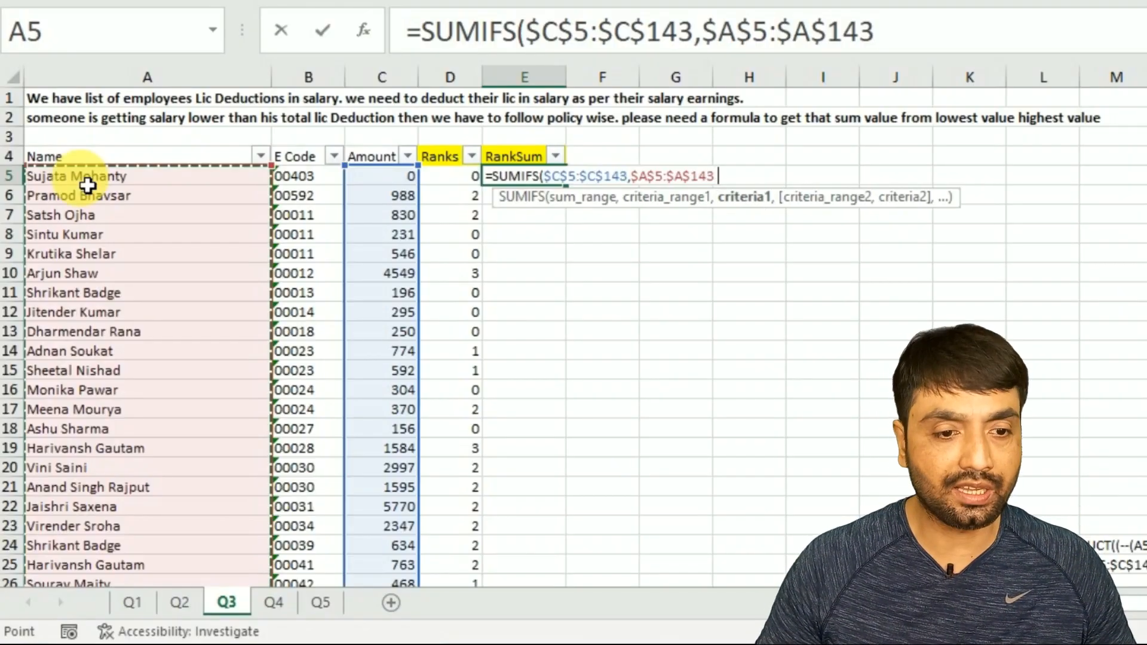
pyautogui.write(',')
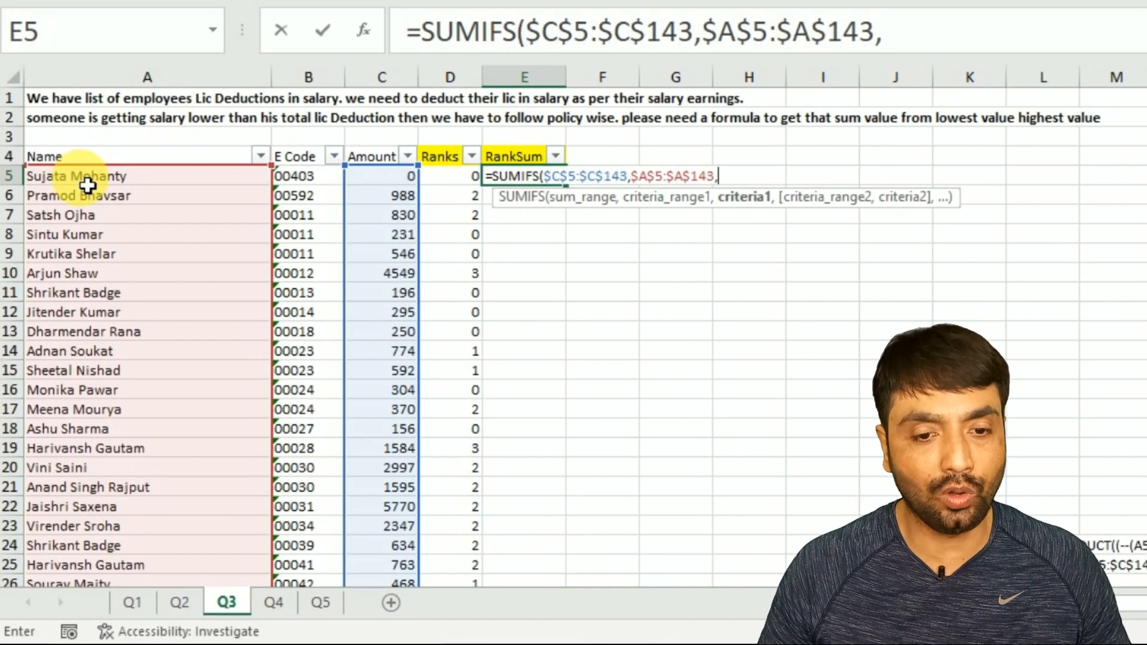
pyautogui.click(86, 178)
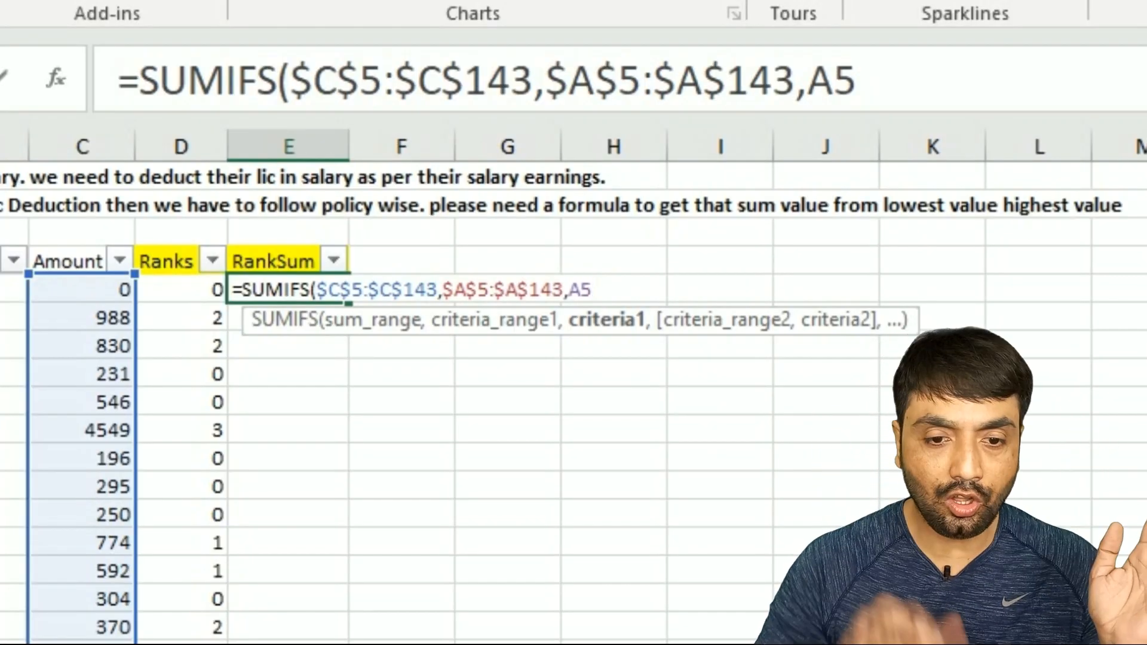
pyautogui.write(',')
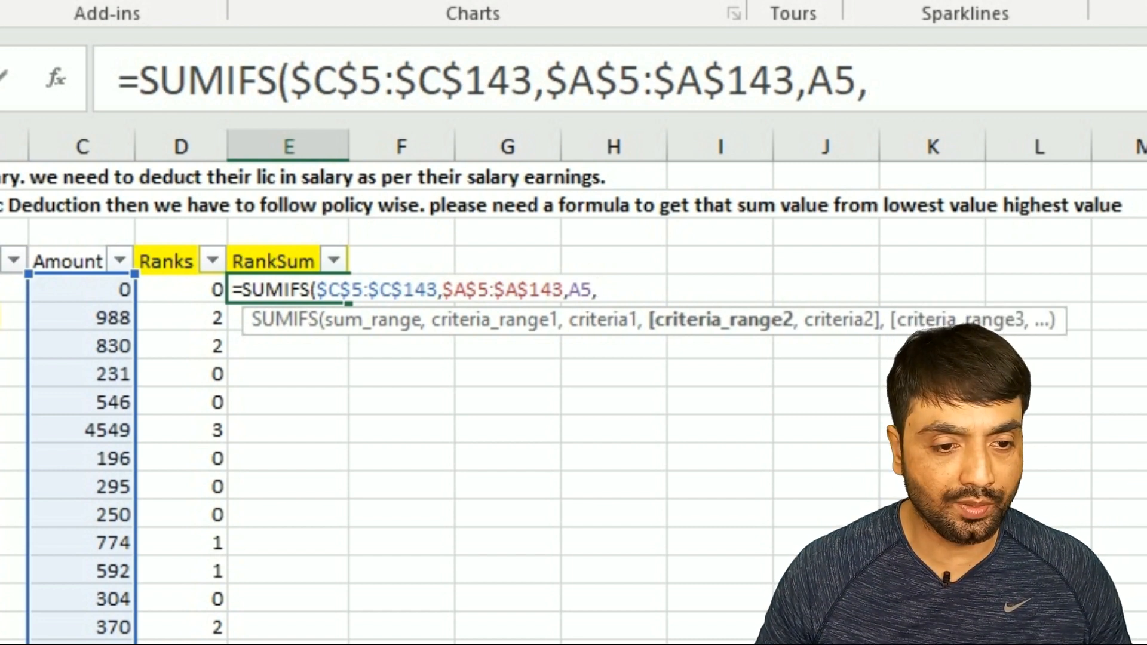
# - Add the absolute Ranks range $D$5:$D$143 as the second criteria range with "<="&D5 as its criterion
pyautogui.click(205, 298)
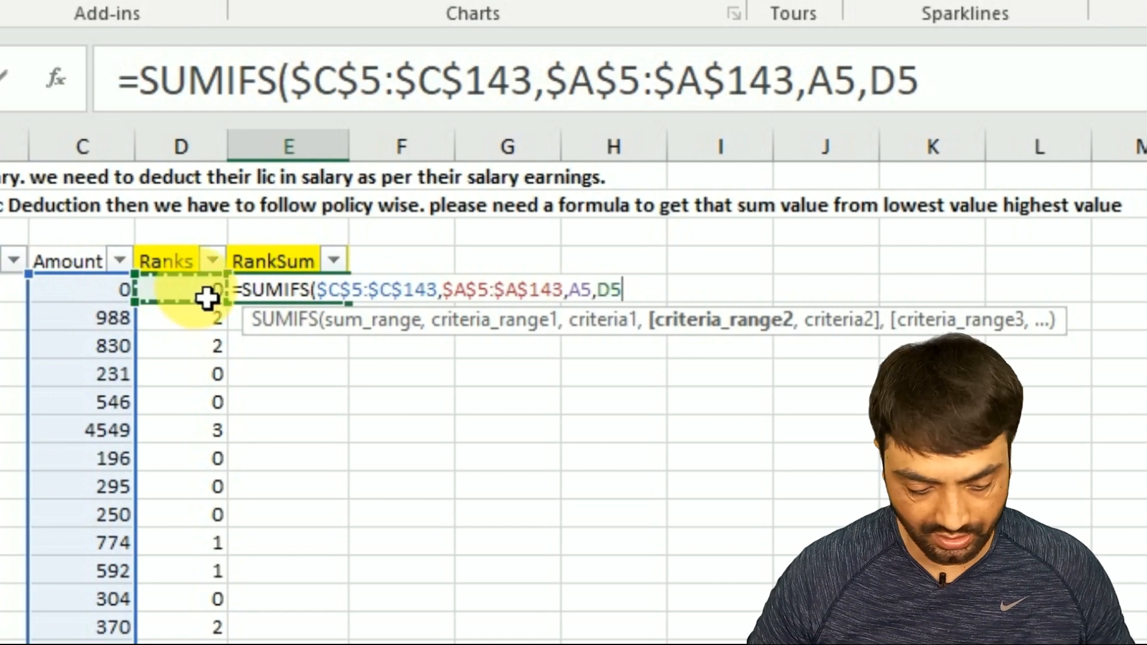
pyautogui.hotkey('ctrl', 'shift', 'Down')
pyautogui.press('F4')
pyautogui.write(',')
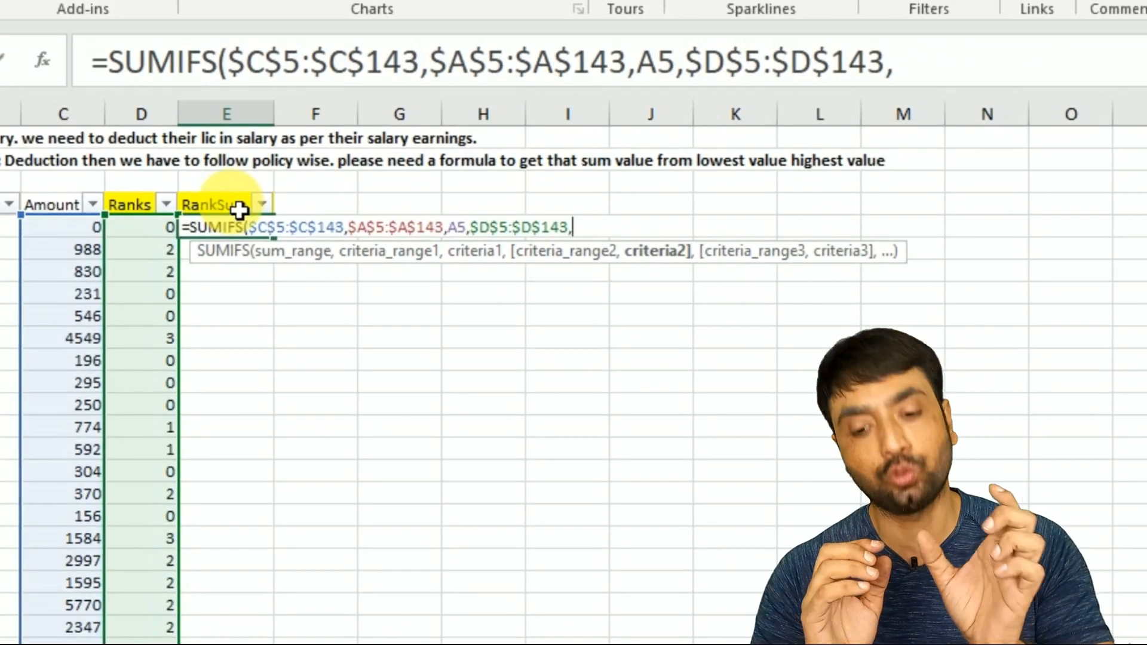
pyautogui.write('"<="')
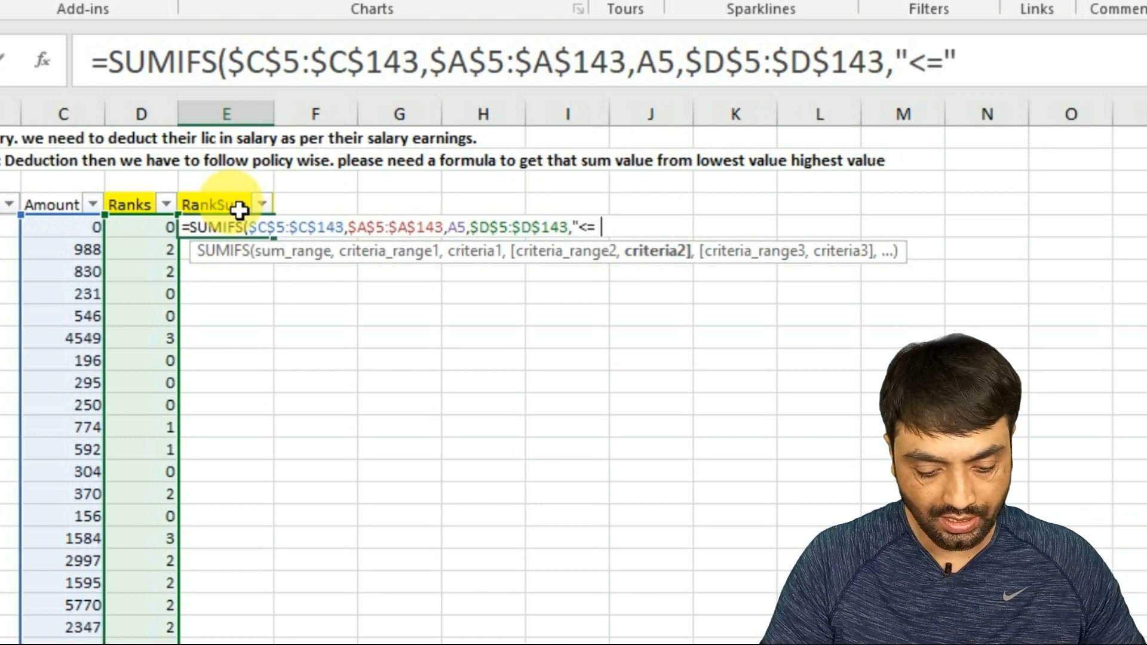
pyautogui.write('&')
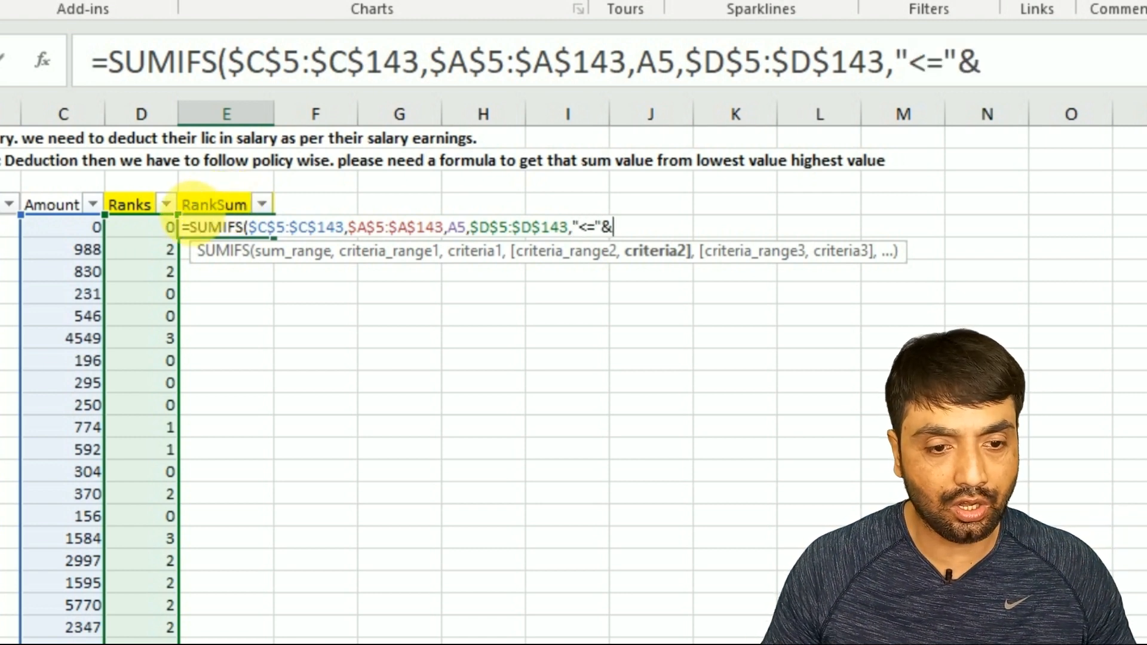
pyautogui.click(166, 237)
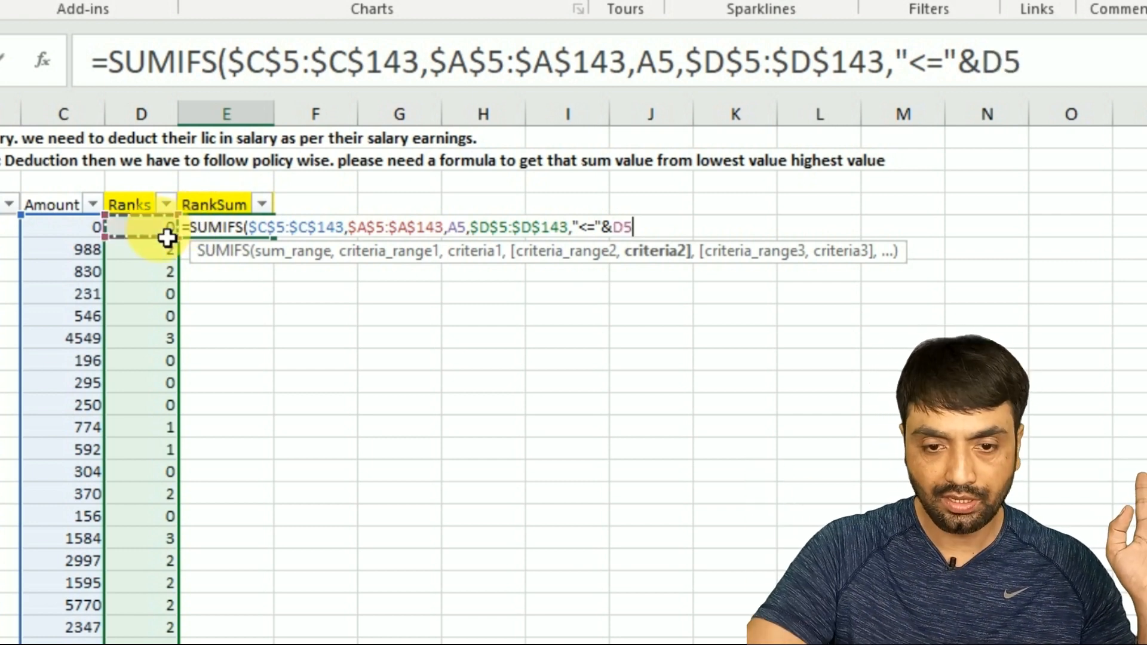
# - Close and enter the SUMIFS formula in E5, and fill it down the RankSum column
pyautogui.write(')')
pyautogui.press('Return')
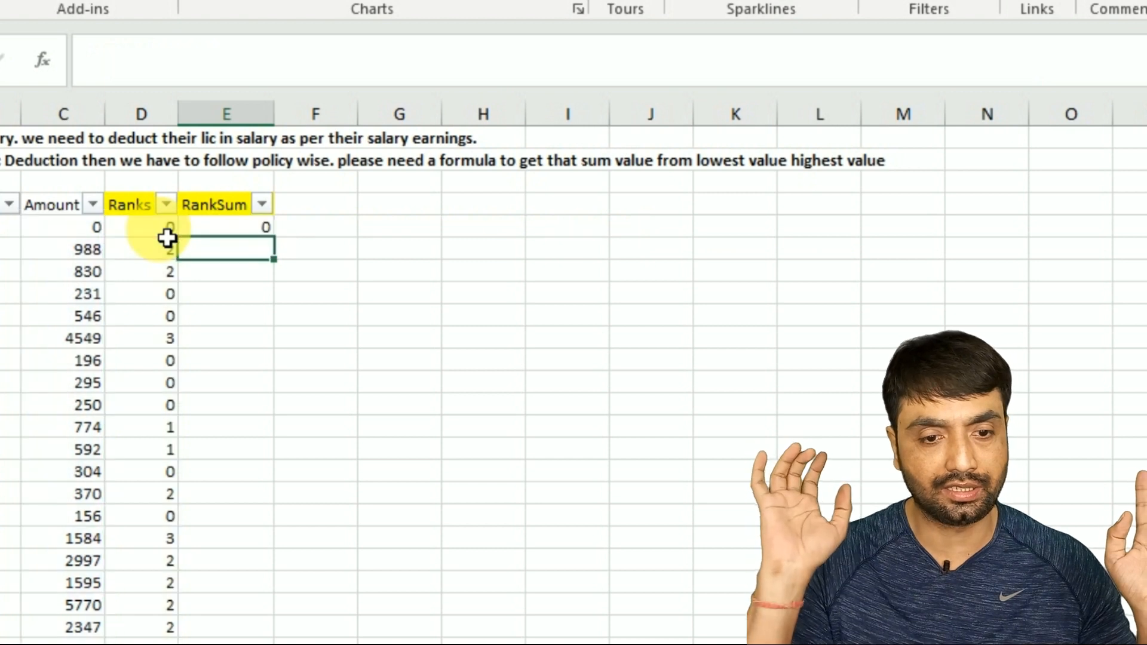
pyautogui.click(265, 233)
pyautogui.doubleClick(273, 237)
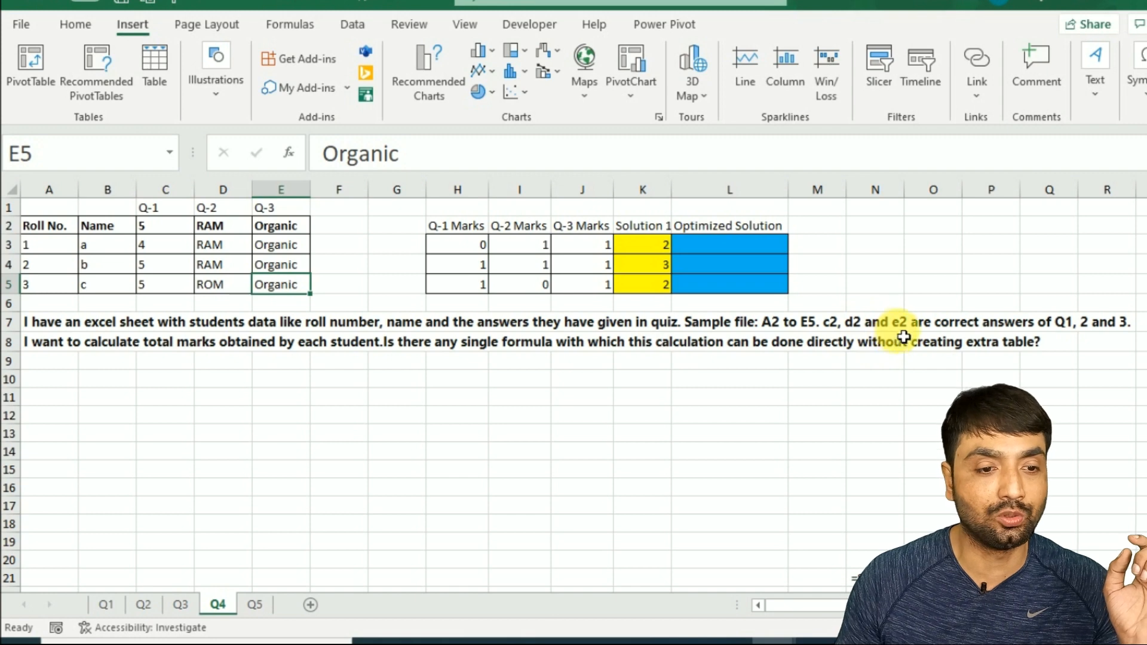
# - On sheet Q4, examine the correct answers in D2 and E2 and the existing mark and total formulas in H3:K3
pyautogui.click(242, 226)
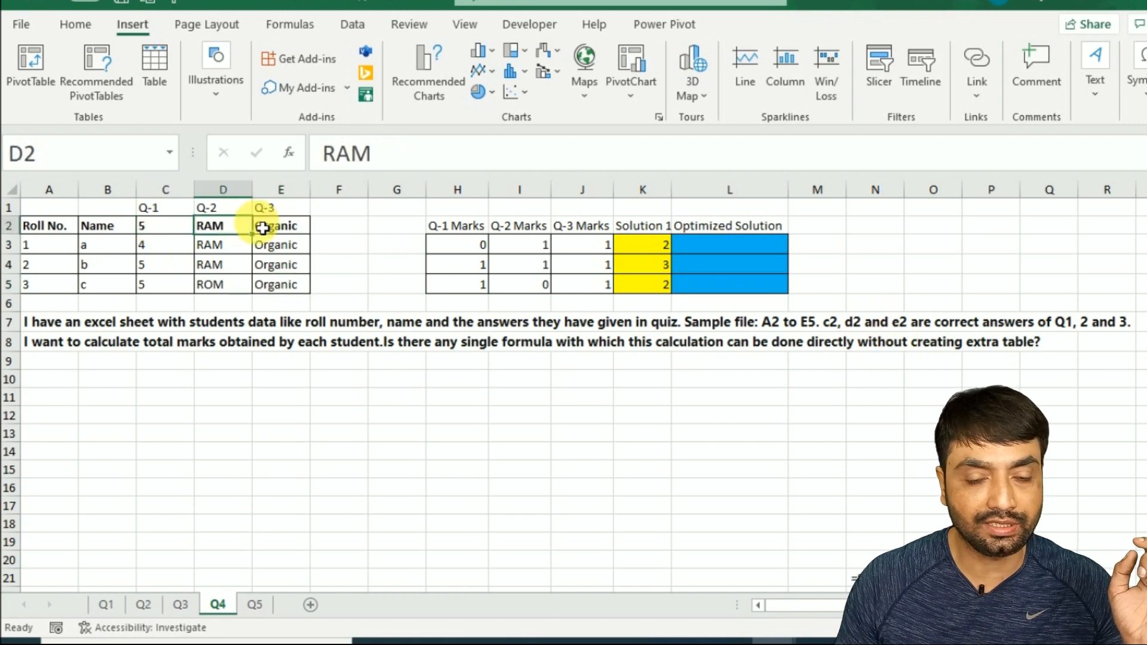
pyautogui.click(288, 226)
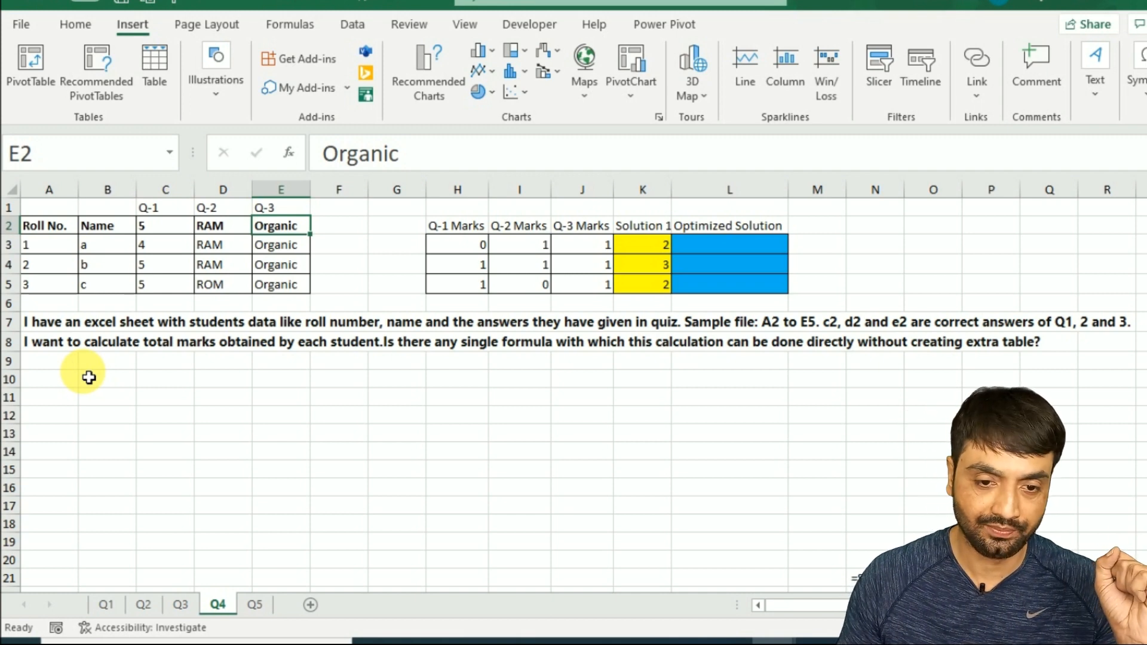
pyautogui.click(483, 250)
pyautogui.doubleClick(484, 250)
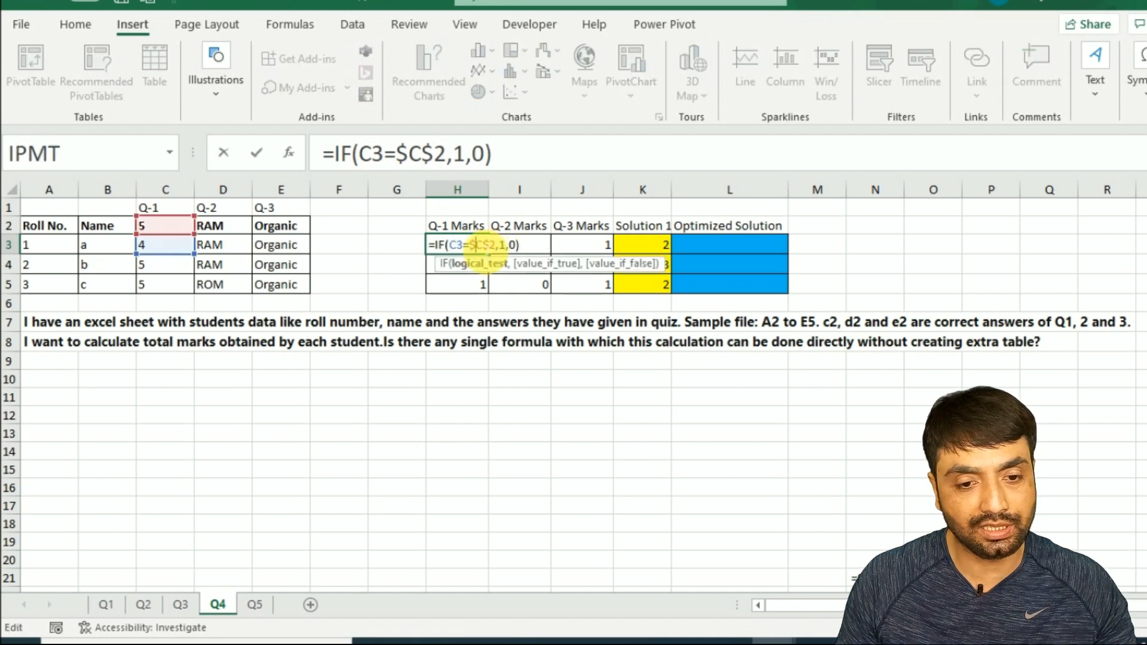
pyautogui.press('Escape')
pyautogui.click(537, 248)
pyautogui.click(594, 248)
pyautogui.click(646, 252)
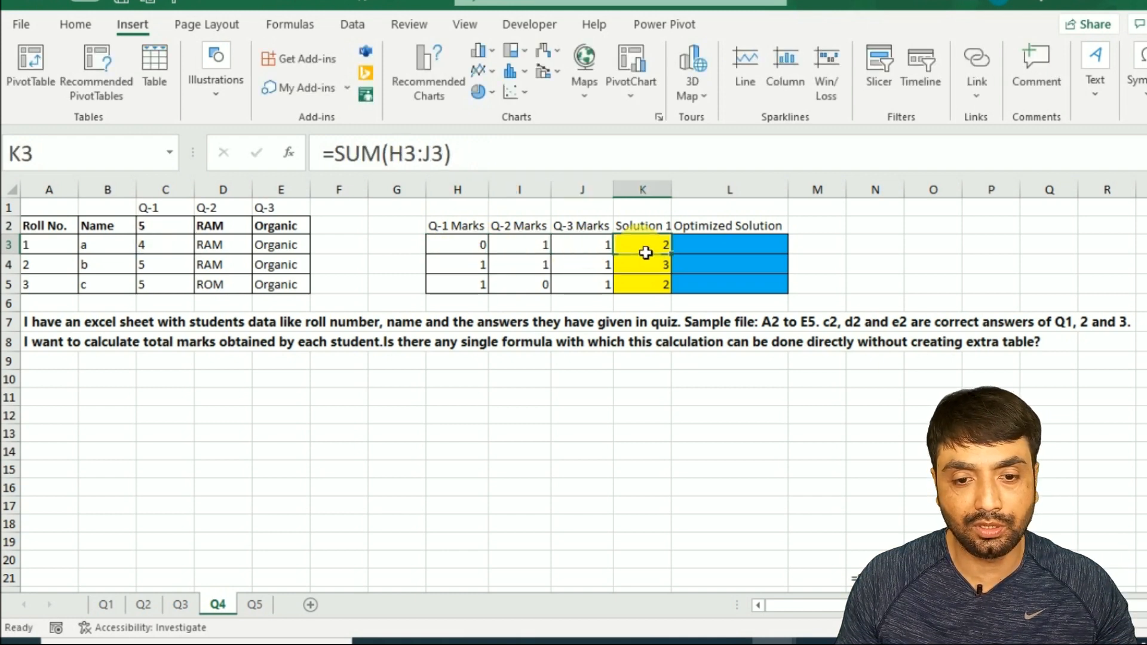
pyautogui.doubleClick(645, 252)
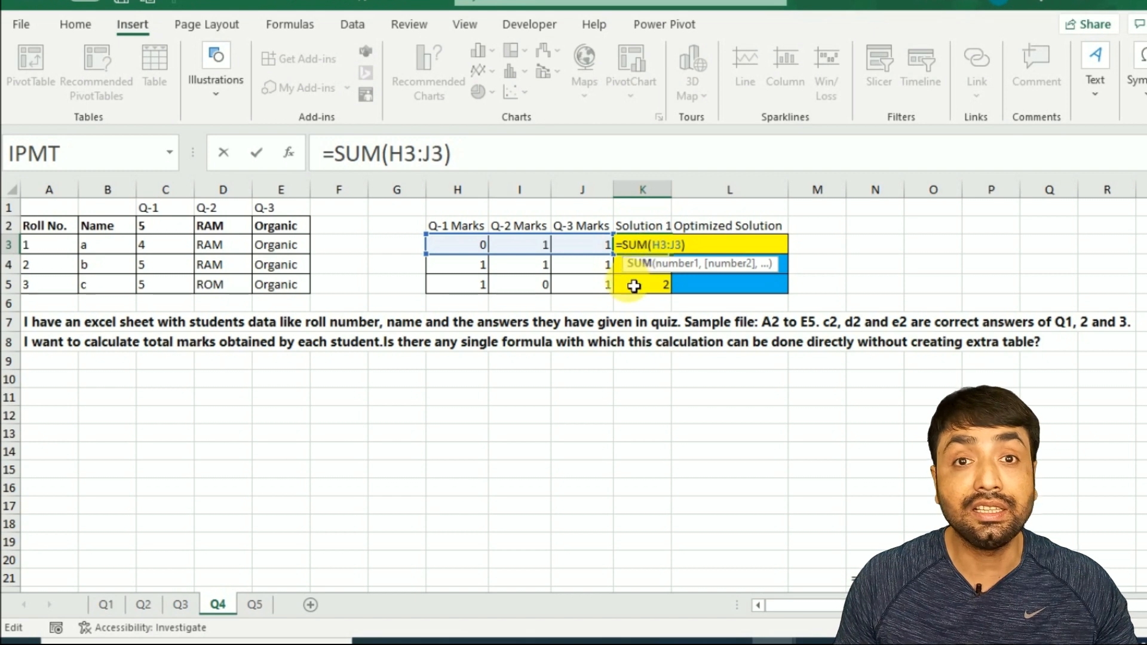
pyautogui.press('Escape')
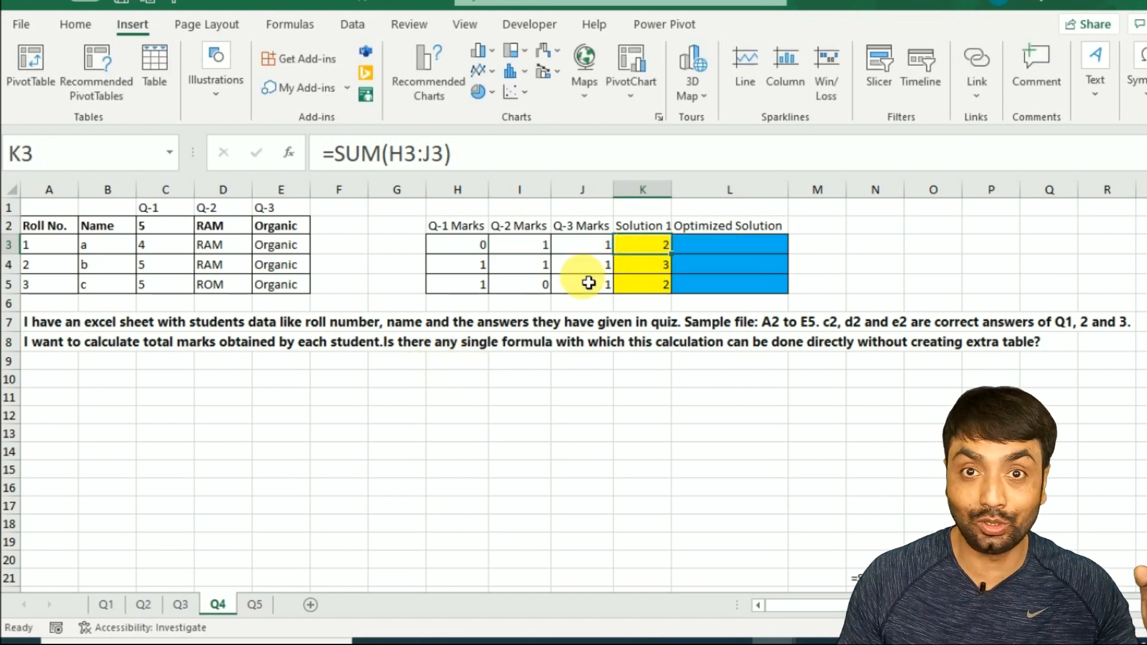
# - Review the existing question mark formulas in H3, I3 and J3 and the total formula in K3
pyautogui.click(538, 246)
pyautogui.click(591, 250)
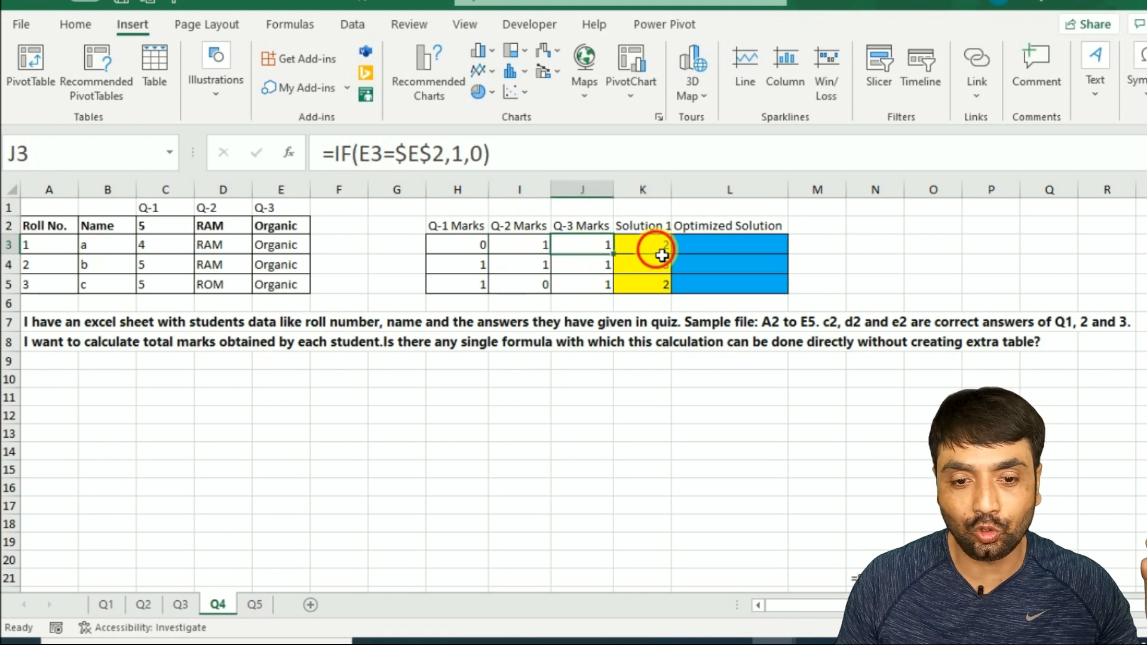
pyautogui.click(660, 252)
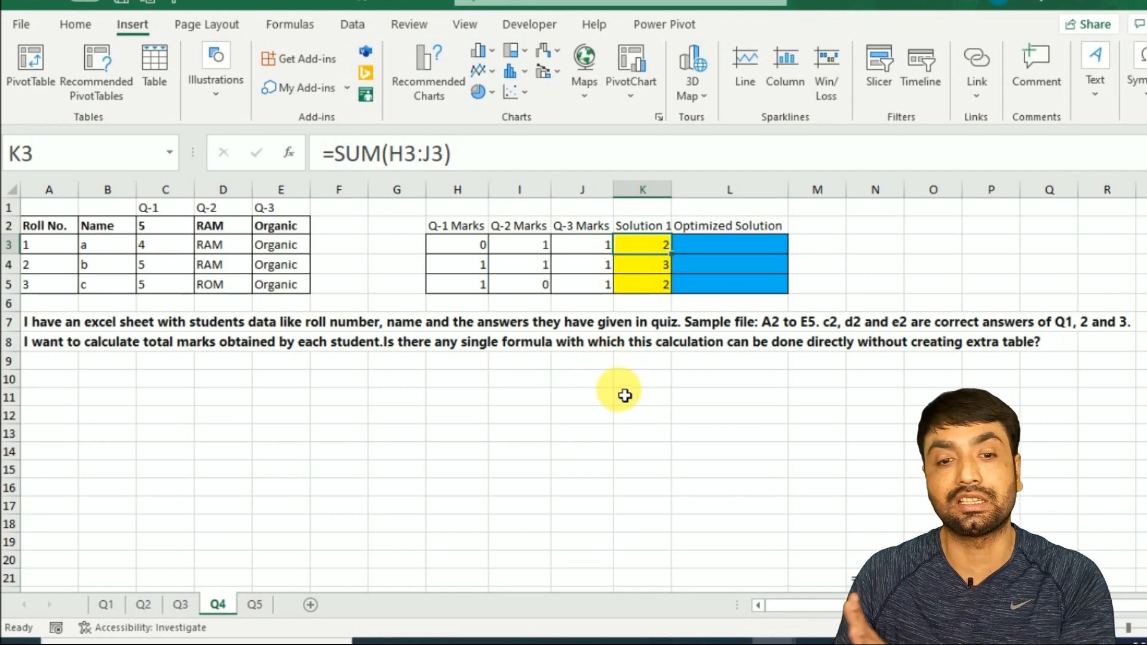
pyautogui.click(478, 245)
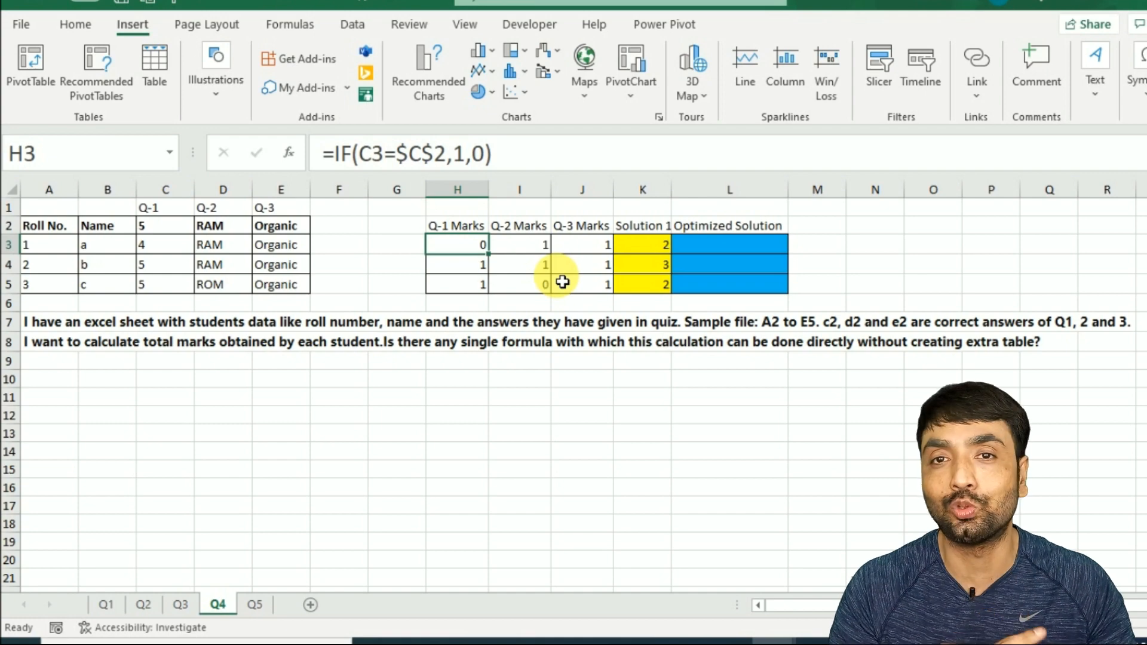
# - Start a SUMPRODUCT formula in the first Optimized Solution cell, L3, with 1*( opening its first array
pyautogui.click(723, 251)
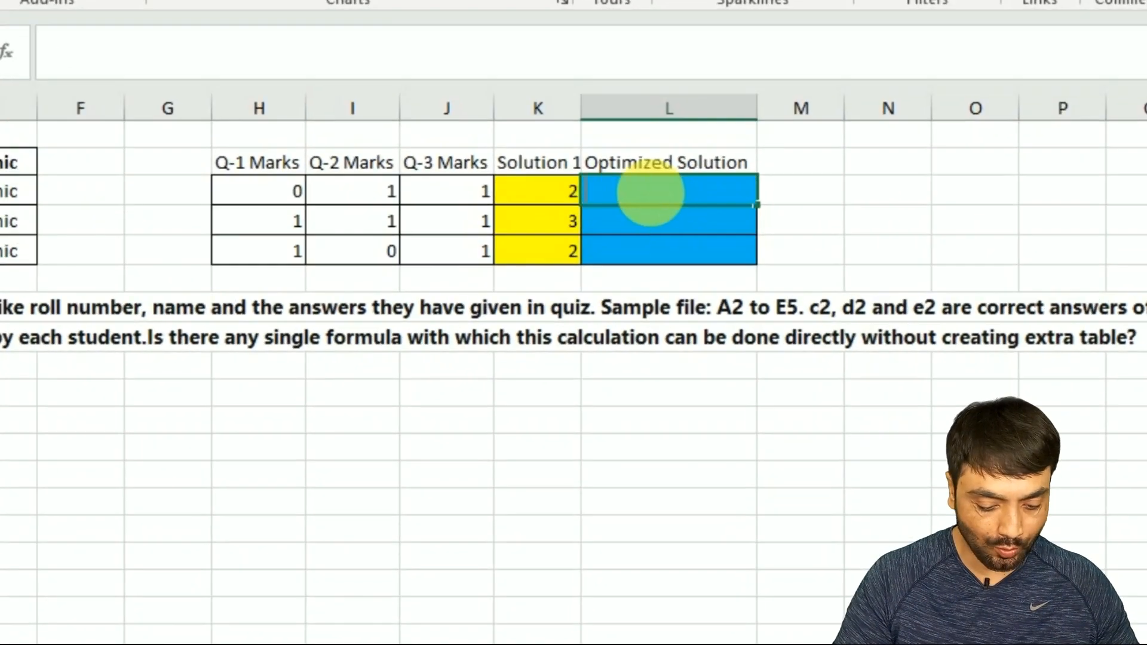
pyautogui.write('=sump')
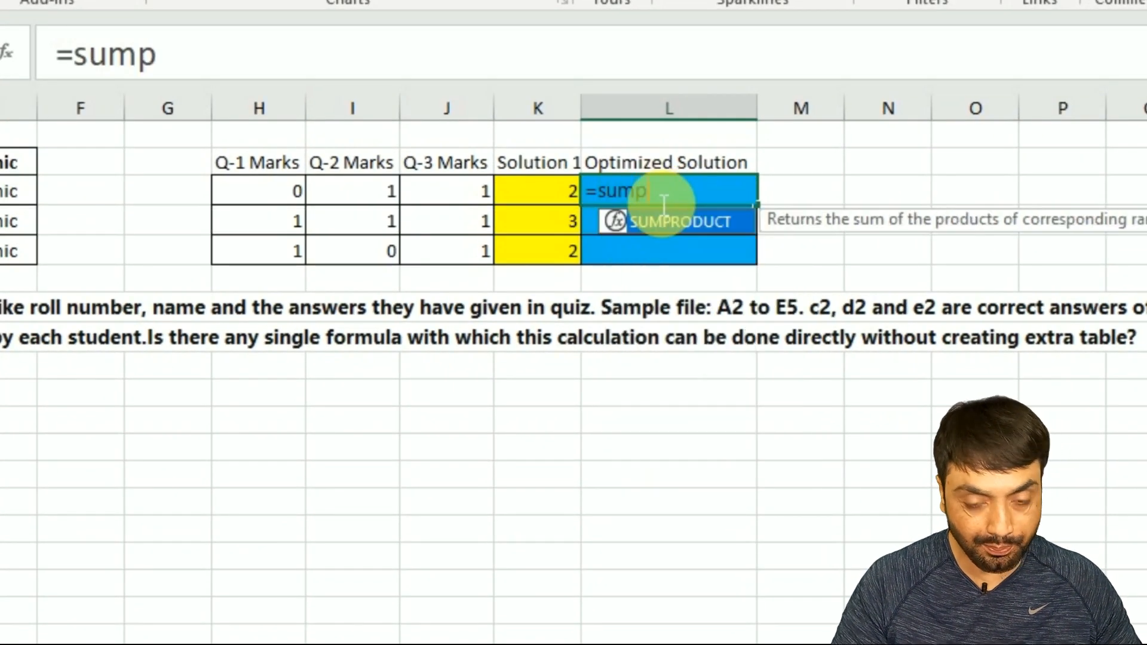
pyautogui.press('Tab')
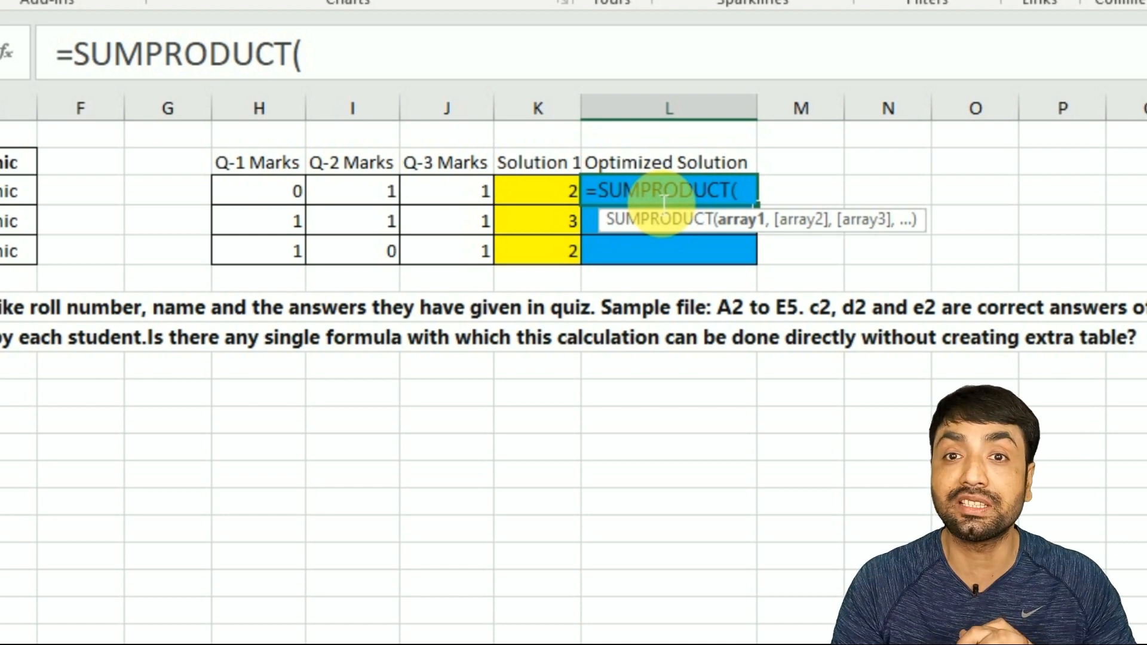
pyautogui.write('1')
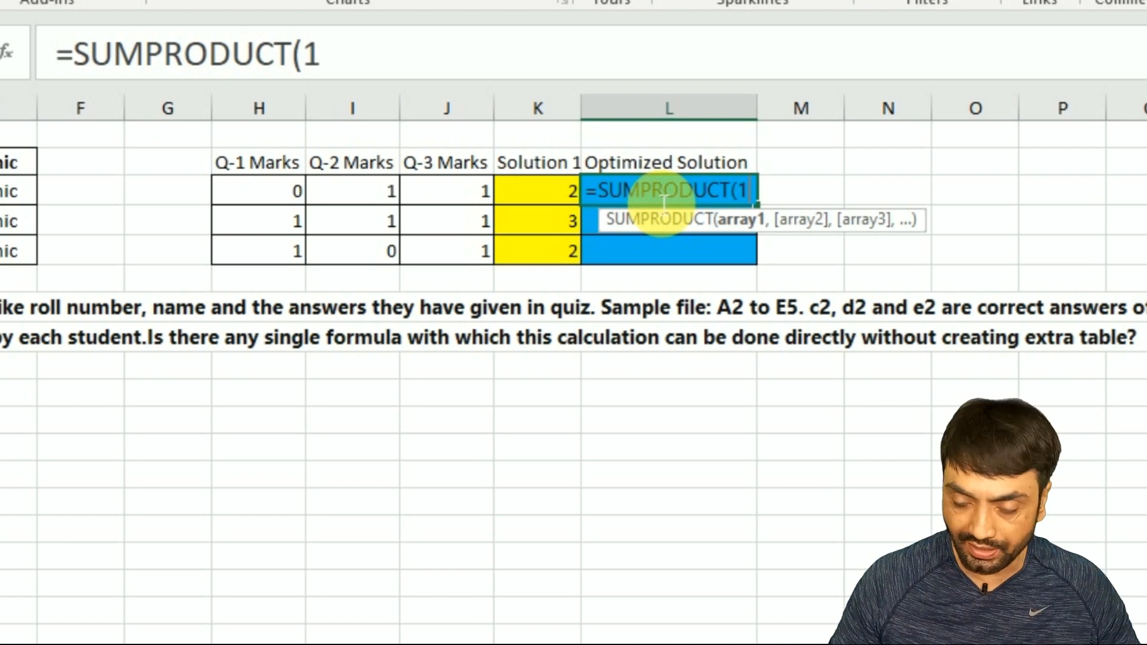
pyautogui.write('*')
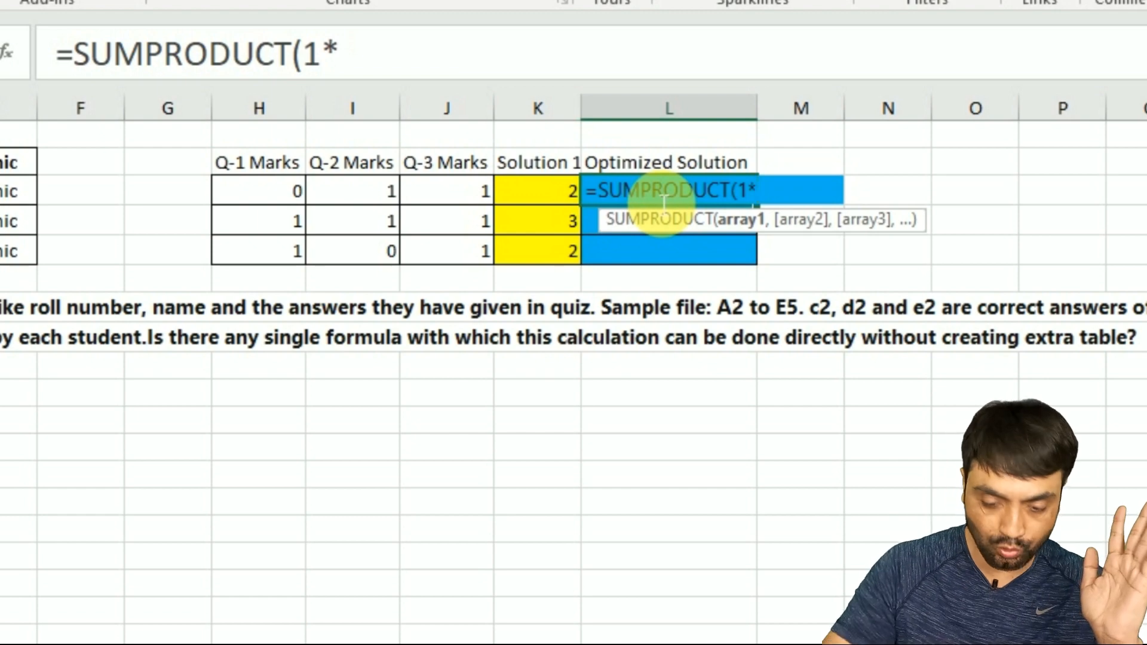
pyautogui.write('(')
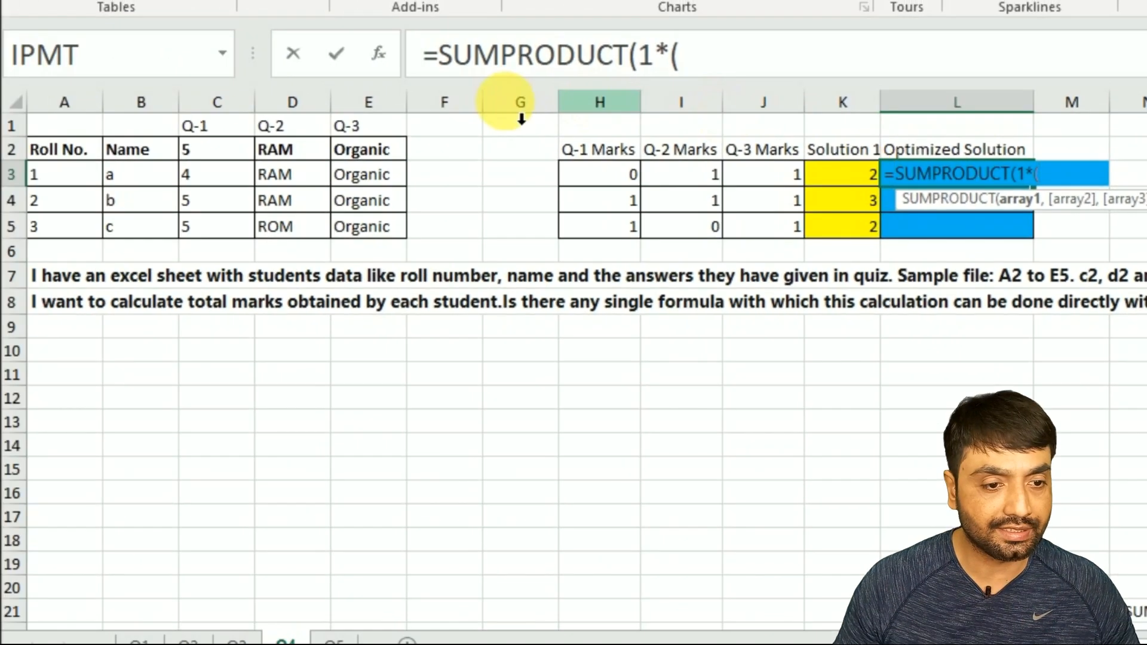
# - Add the first student's answers as the absolute range $C$3:$E$3, followed by an equality comparison
pyautogui.click(197, 176)
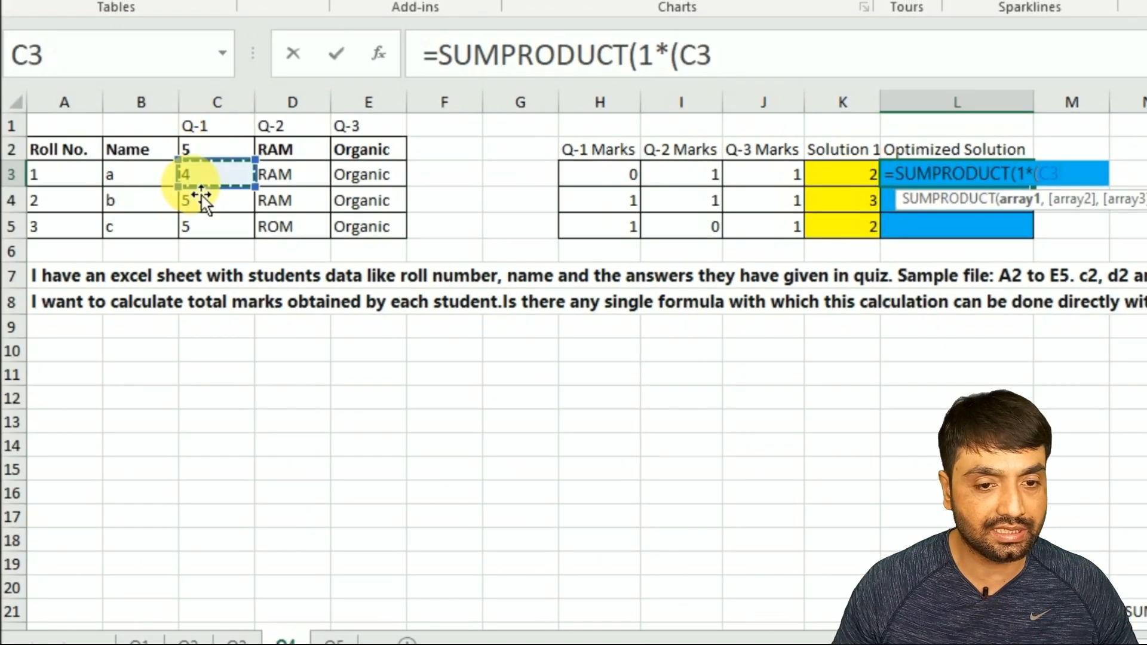
pyautogui.hotkey('shift', 'Right')
pyautogui.hotkey('shift', 'Right')
pyautogui.press('F4')
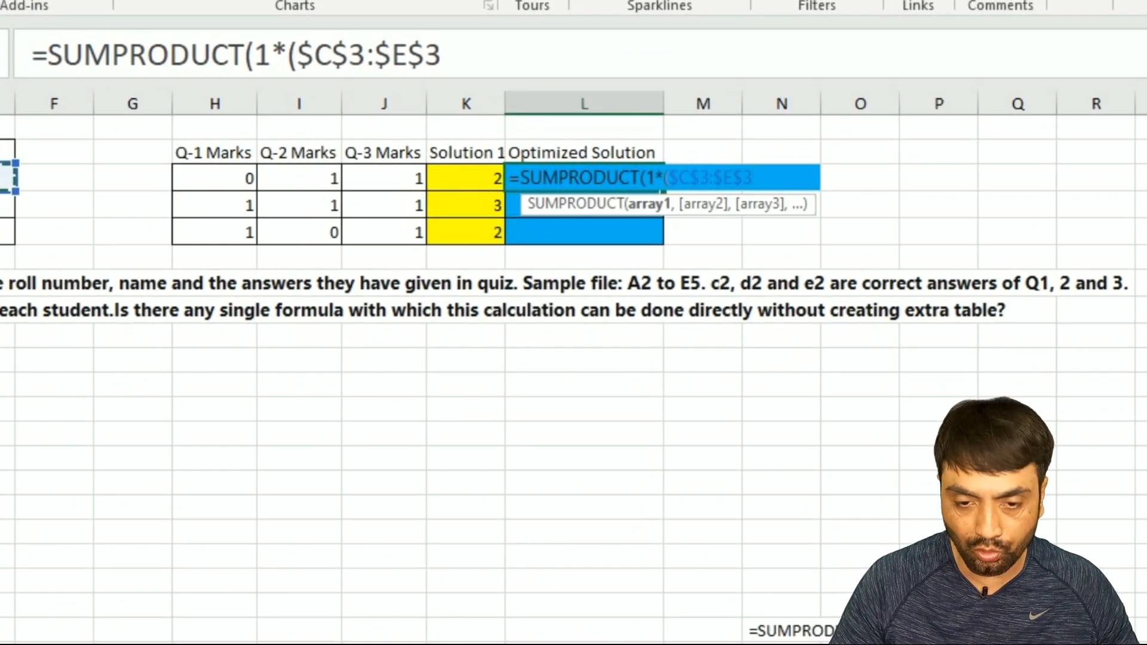
pyautogui.write('=')
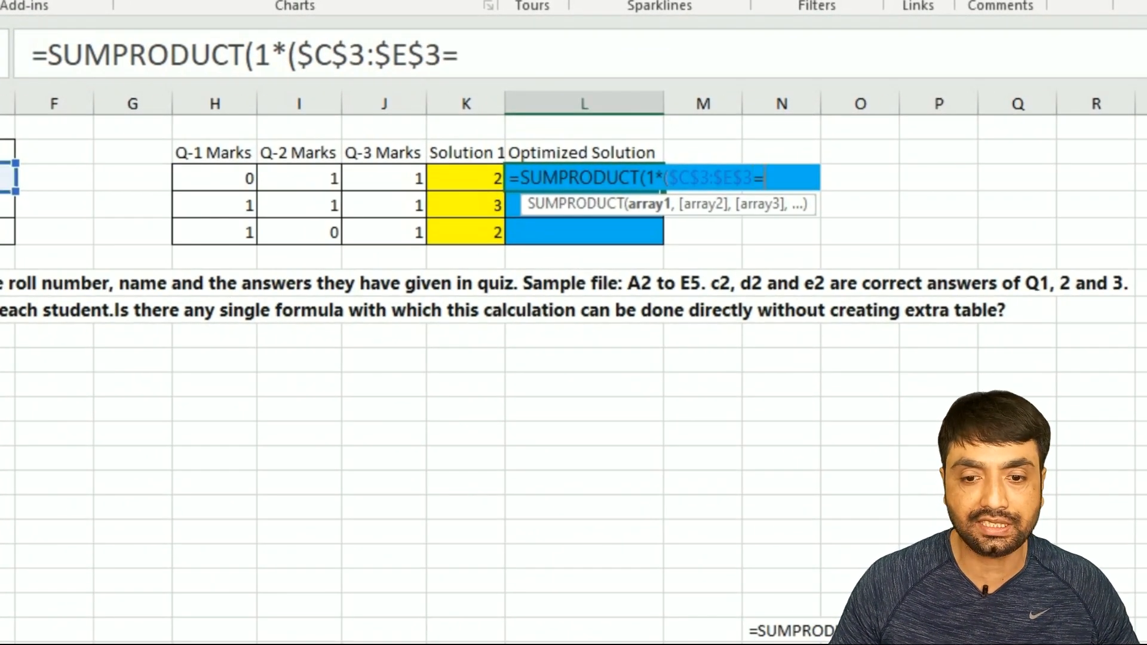
# - Compare against the correct answers in the absolute range $C$2:$E$2 and close both parentheses of the SUMPRODUCT formula
pyautogui.click(224, 156)
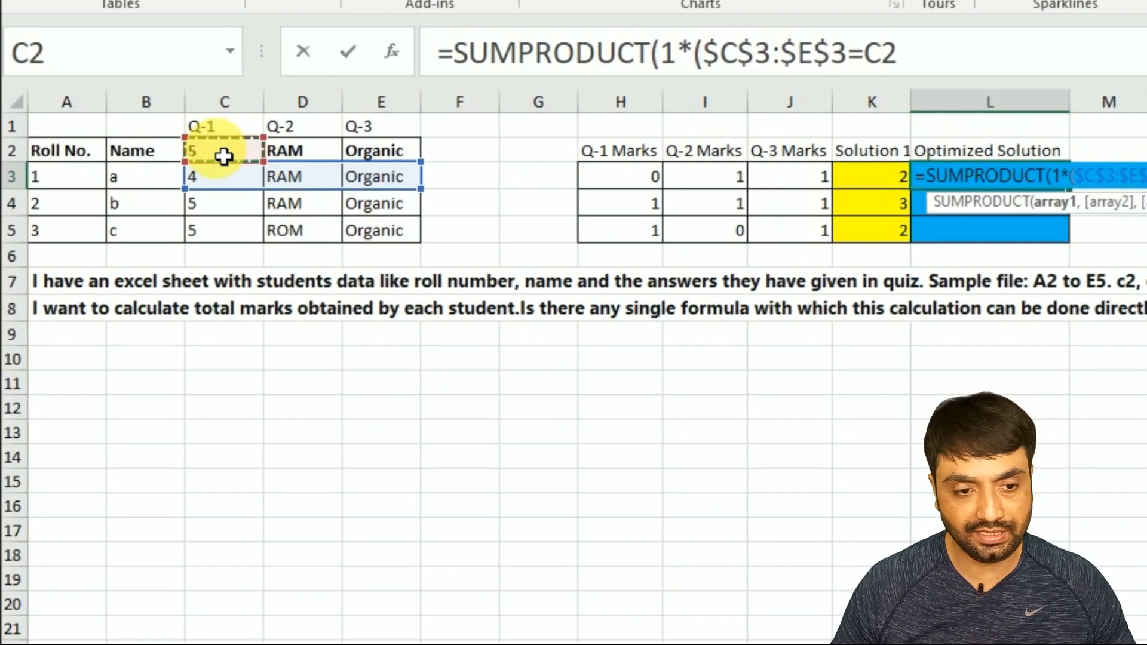
pyautogui.hotkey('shift', 'Right')
pyautogui.hotkey('shift', 'Right')
pyautogui.press('F4')
pyautogui.write('))')
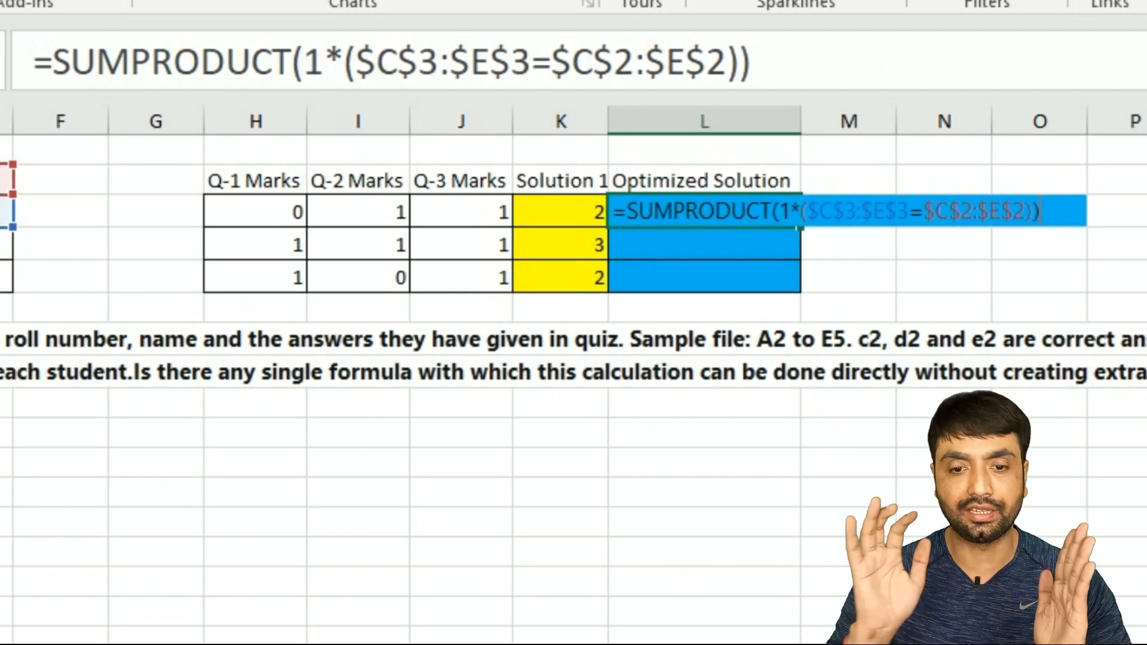
# - Enter =SUMPRODUCT(1*($C3:$E3=$C$2:$E$2)) in L3 and fill it down to L5
pyautogui.press('Return')
pyautogui.click(779, 212)
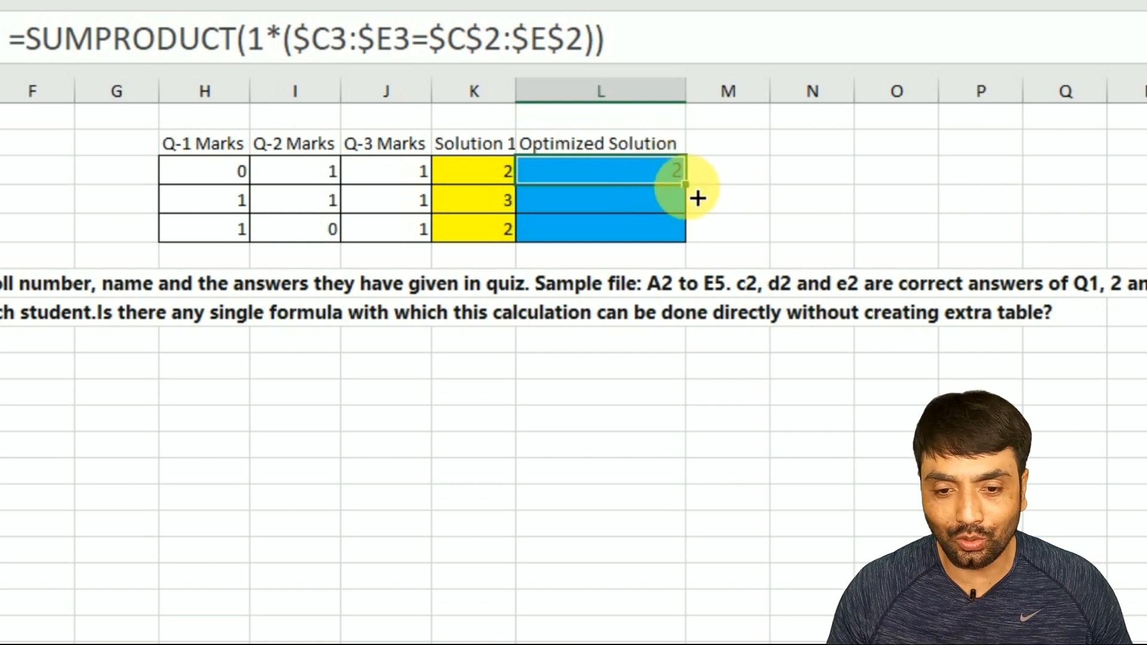
pyautogui.moveTo(698, 198); pyautogui.dragTo(697, 236)
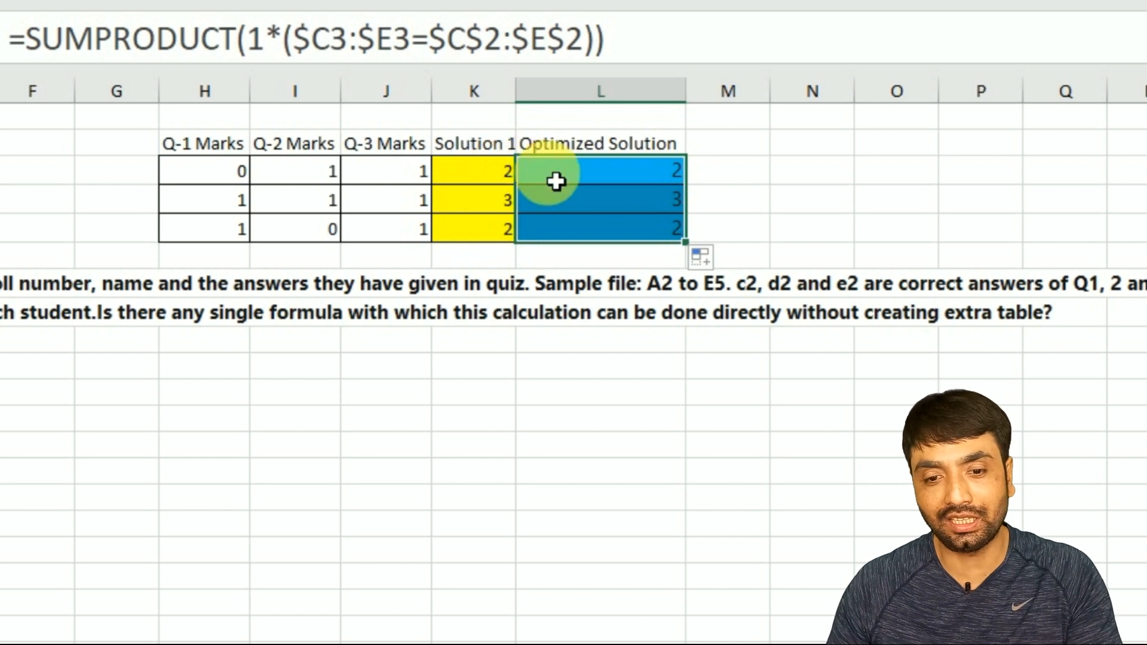
# - Evaluate the answer comparison inside L3's SUMPRODUCT formula, undo that, and evaluate the whole array multiplied by 1
pyautogui.doubleClick(623, 181)
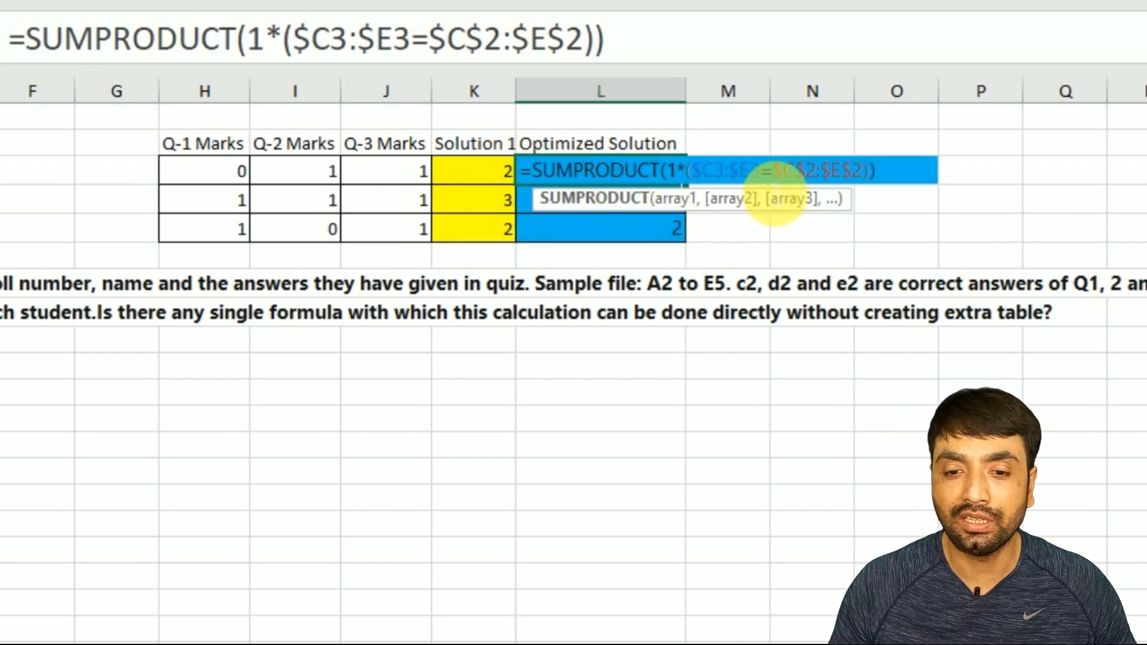
pyautogui.click(686, 175)
pyautogui.moveTo(686, 175); pyautogui.dragTo(880, 178)
pyautogui.press('F9')
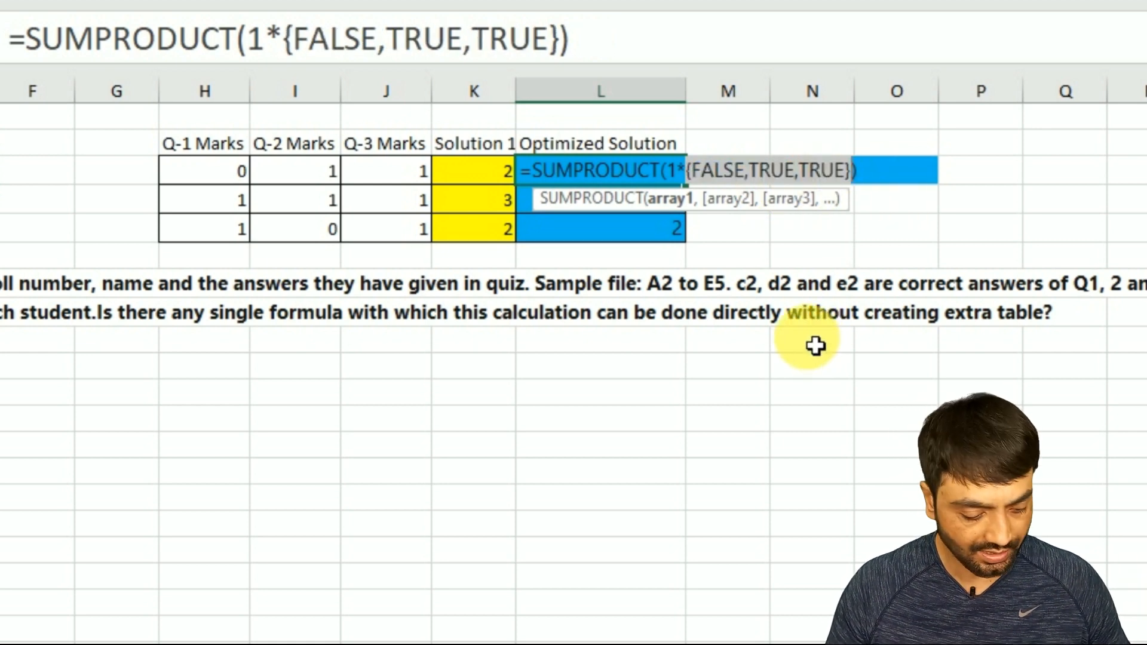
pyautogui.hotkey('ctrl', 'z')
pyautogui.moveTo(664, 171); pyautogui.dragTo(870, 172)
pyautogui.press('F9')
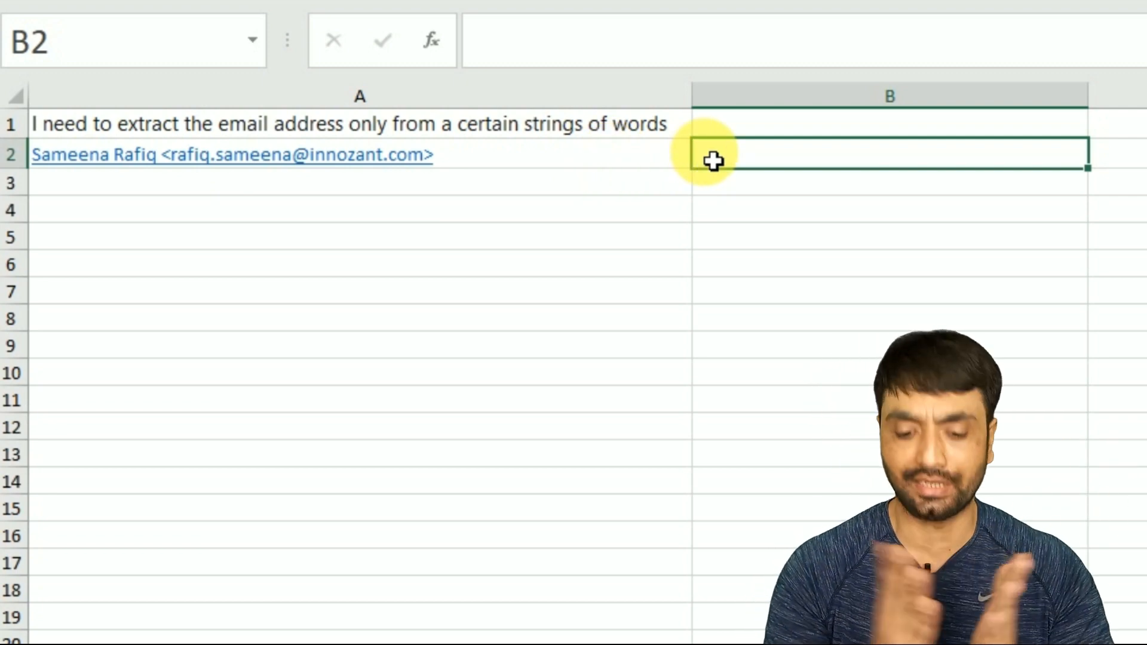
# - On sheet Q5, start a MID formula in B2 with A2 as its text argument
pyautogui.write('=mid')
pyautogui.press('Tab')
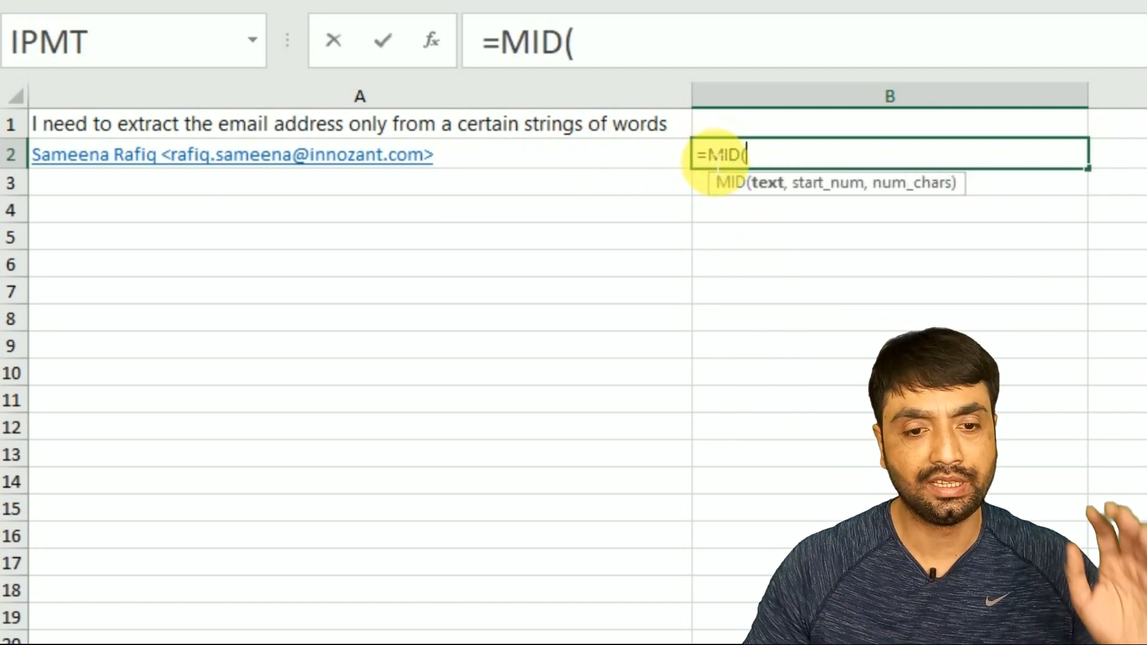
pyautogui.click(491, 167)
pyautogui.write(',')
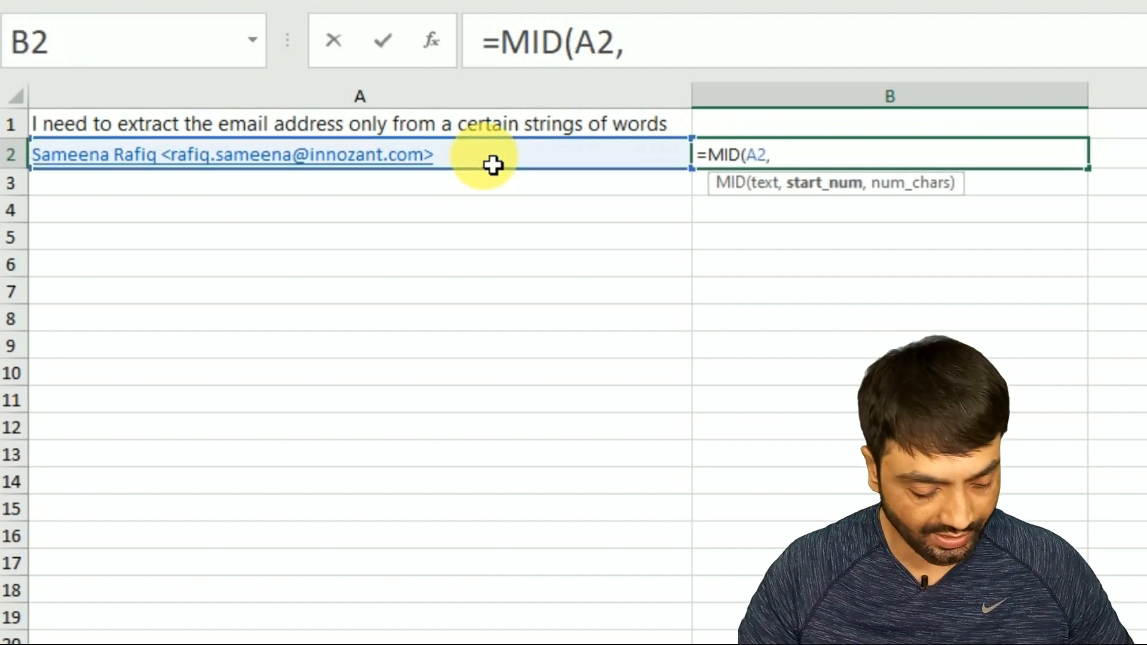
# - Set the MID start position to FIND("<",A2)+1 and continue to the character count argument
pyautogui.write('find')
pyautogui.press('Tab')
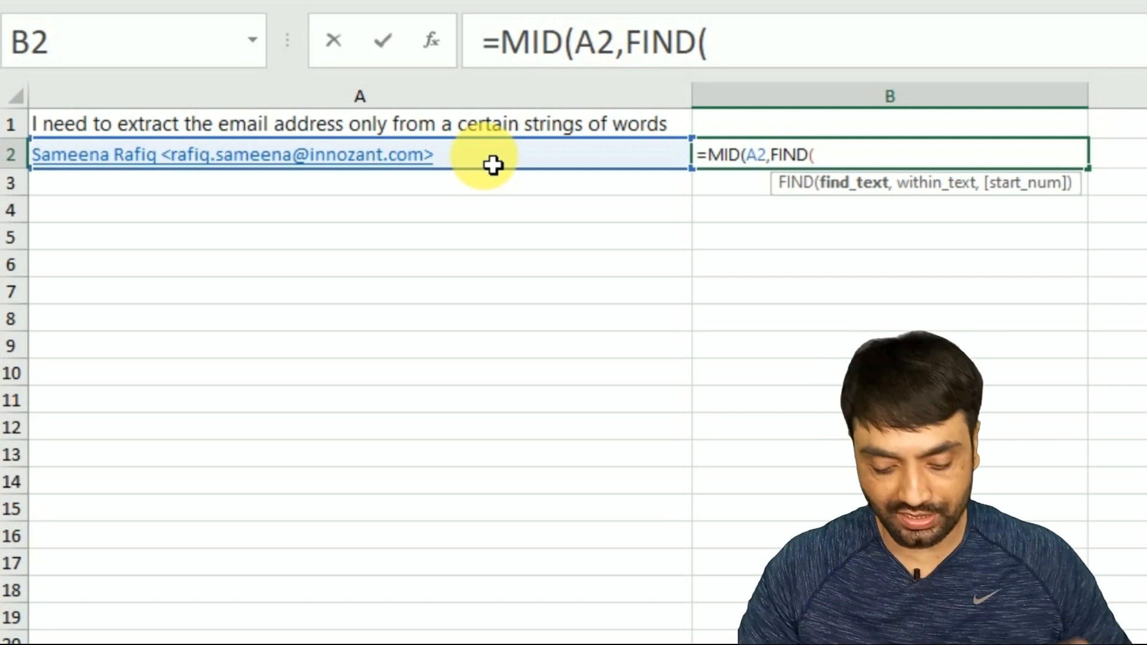
pyautogui.write('"<"')
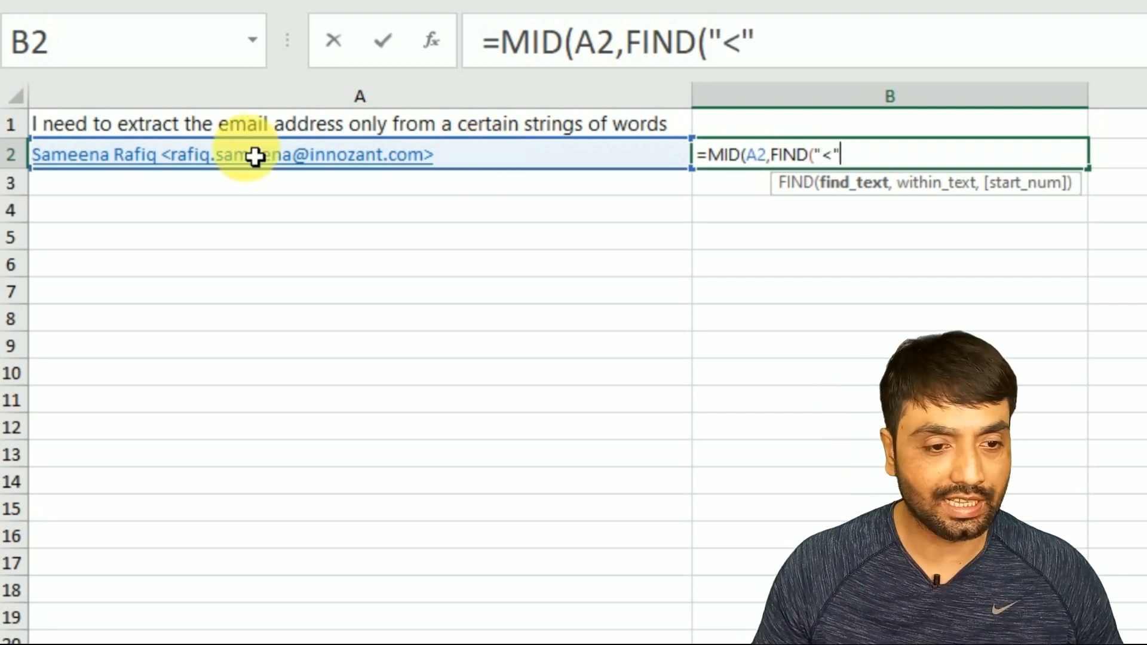
pyautogui.write(',')
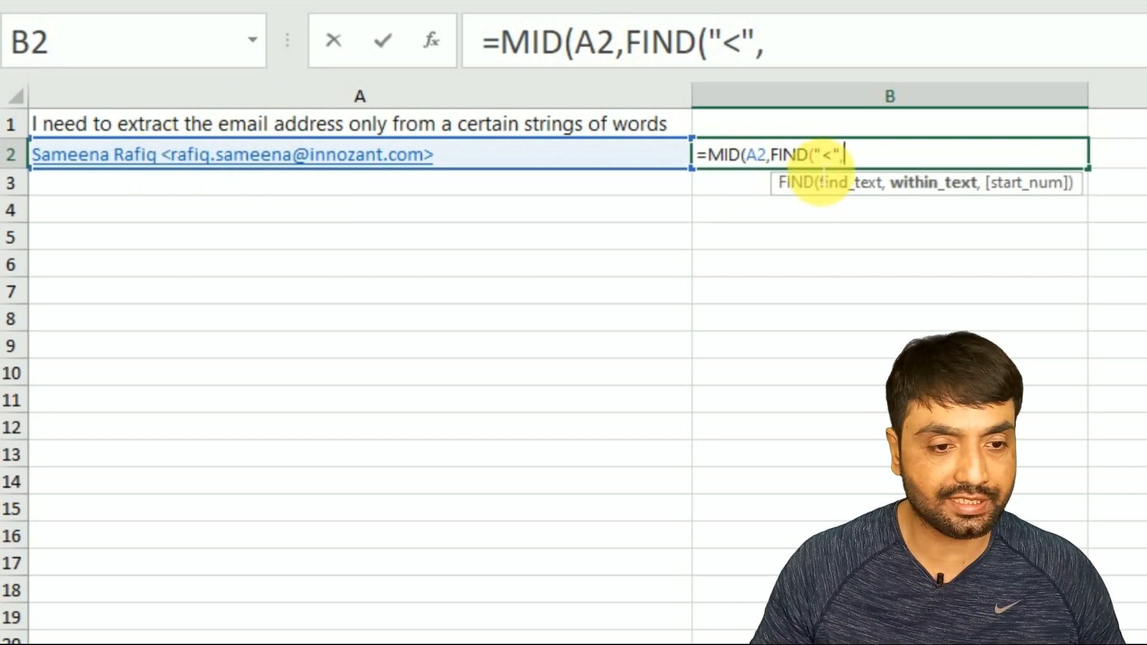
pyautogui.click(608, 157)
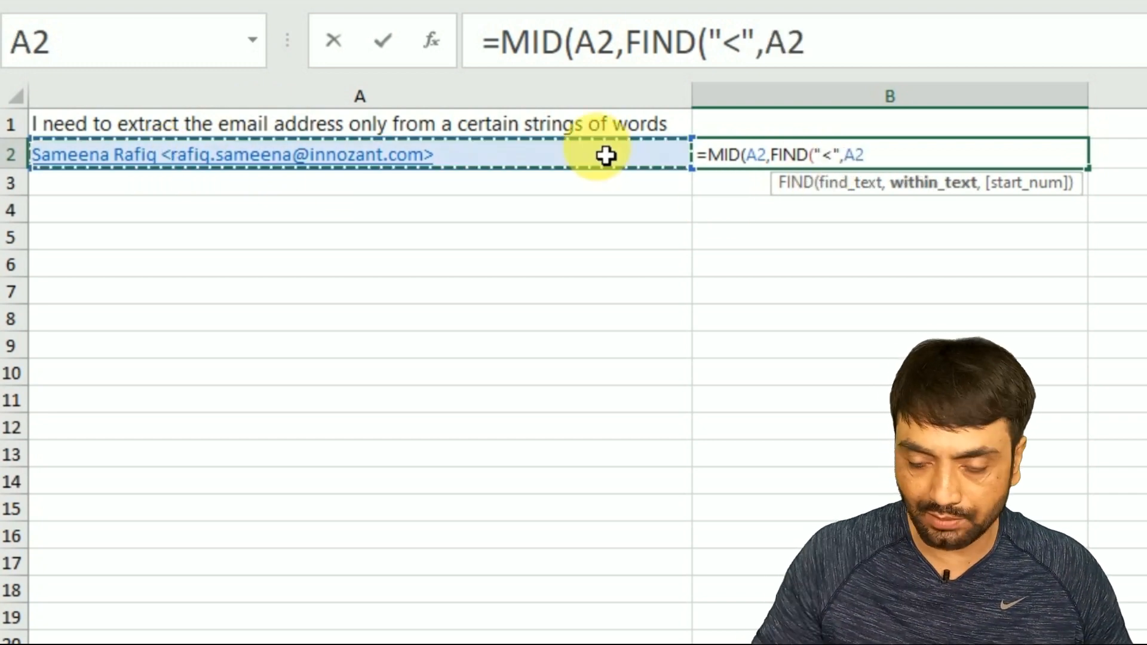
pyautogui.write(')+1')
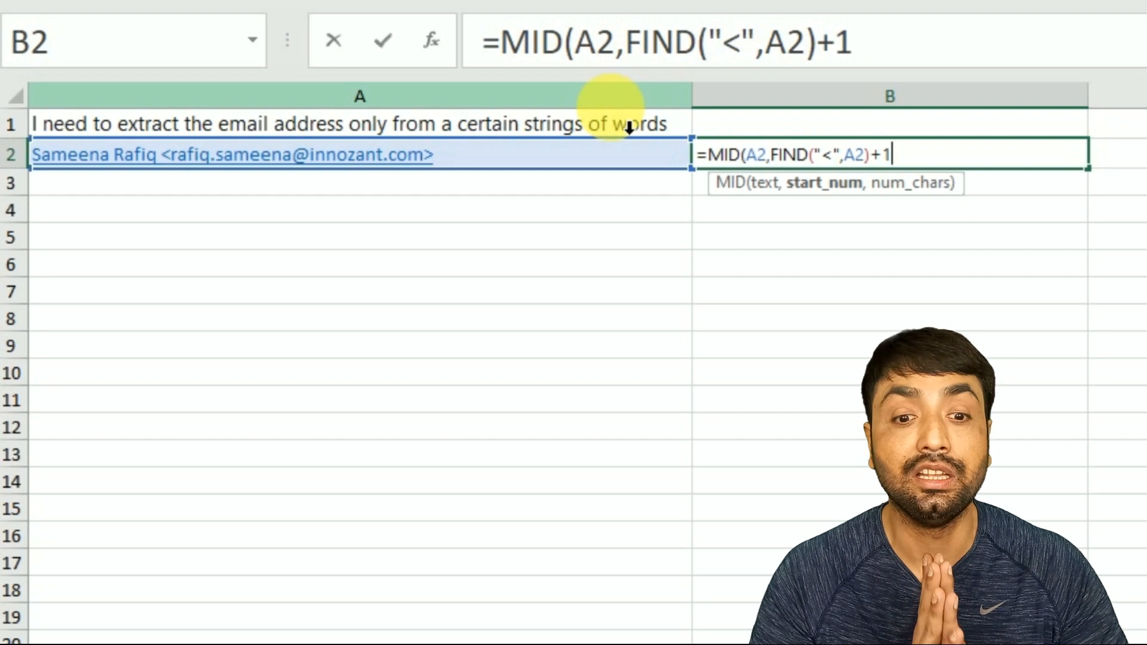
pyautogui.write(',')
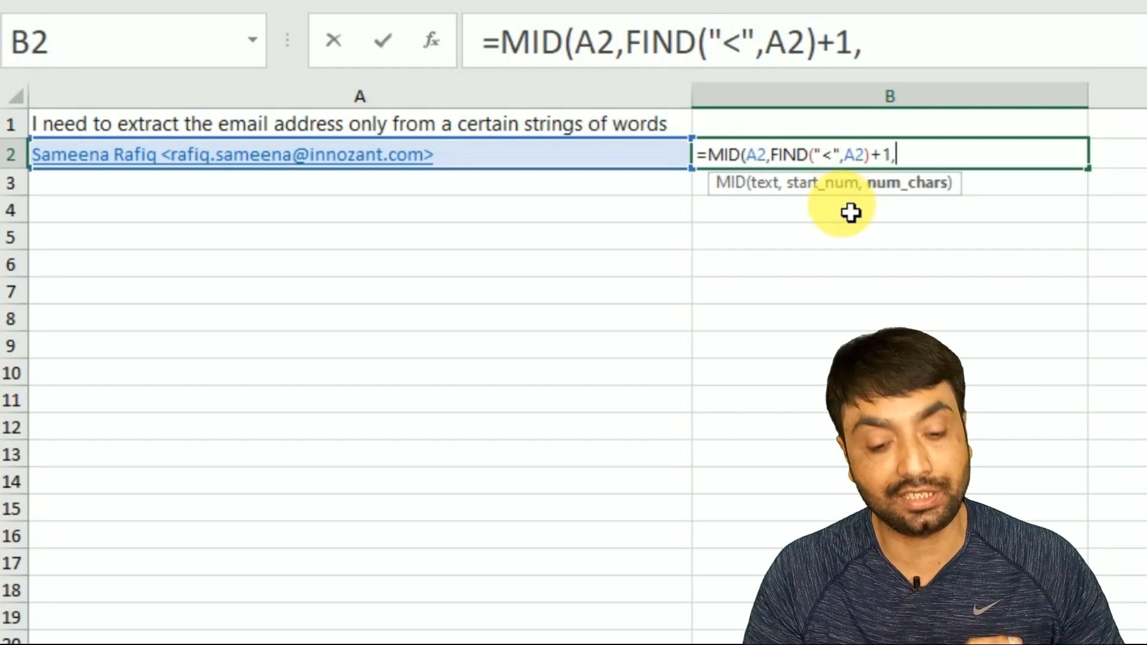
# - Begin the MID character count with LEN(A2) followed by a minus sign
pyautogui.write('len')
pyautogui.press('Tab')
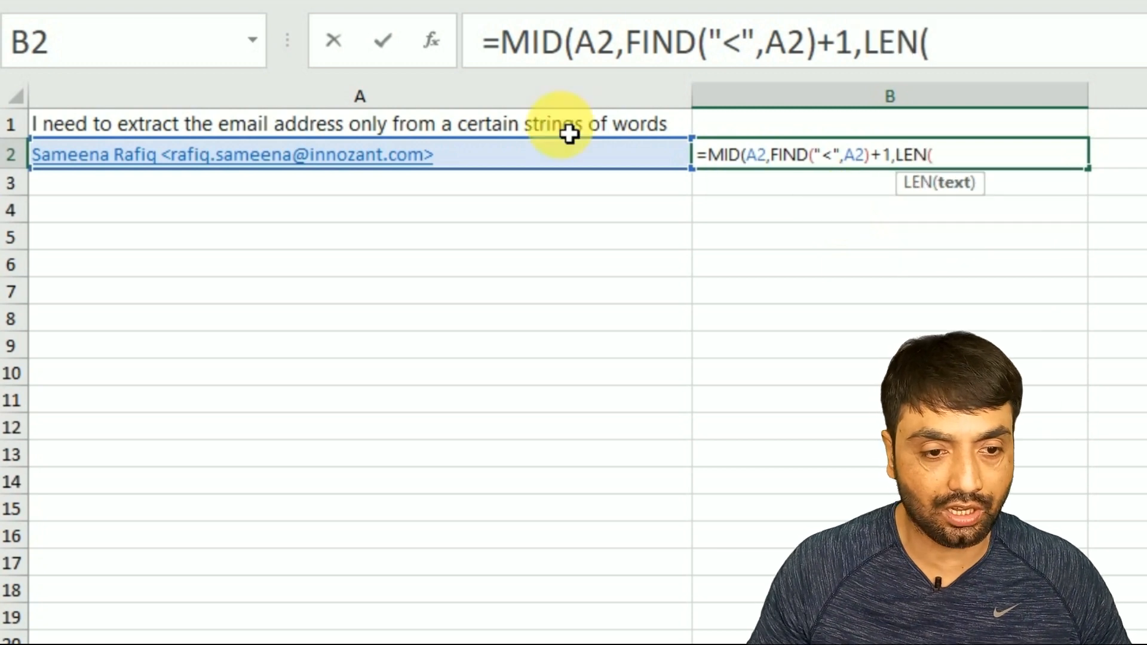
pyautogui.click(508, 162)
pyautogui.write(')-')
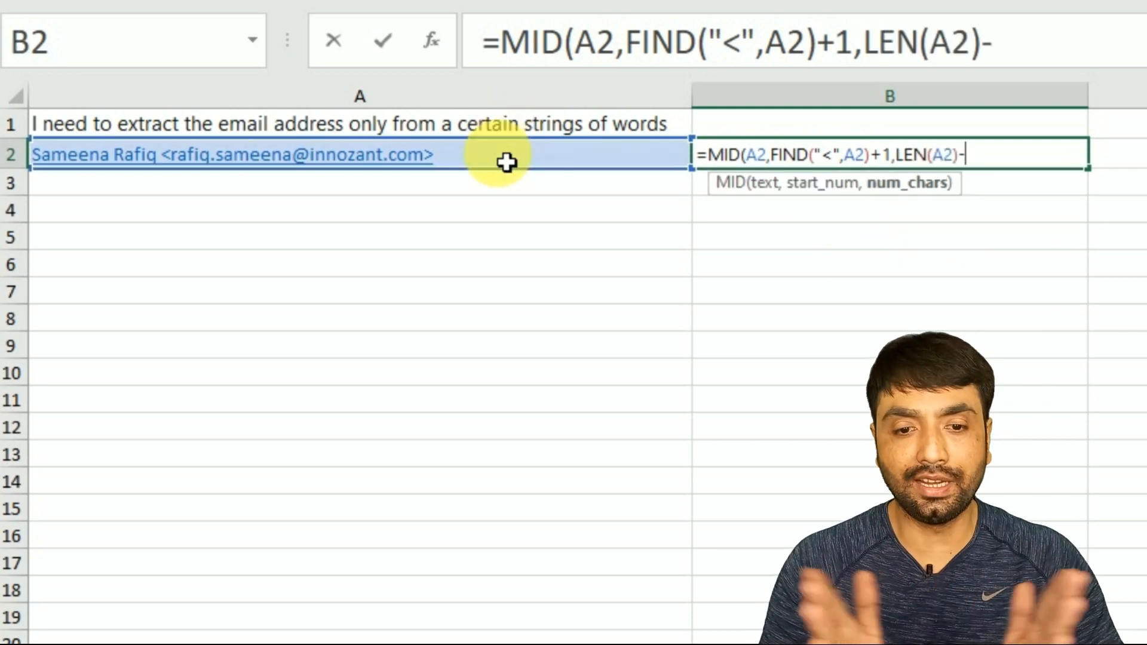
# - Subtract FIND("<",A2) and 1 from the text length, and enter the completed MID formula in B2
pyautogui.write('fin')
pyautogui.press('Tab')
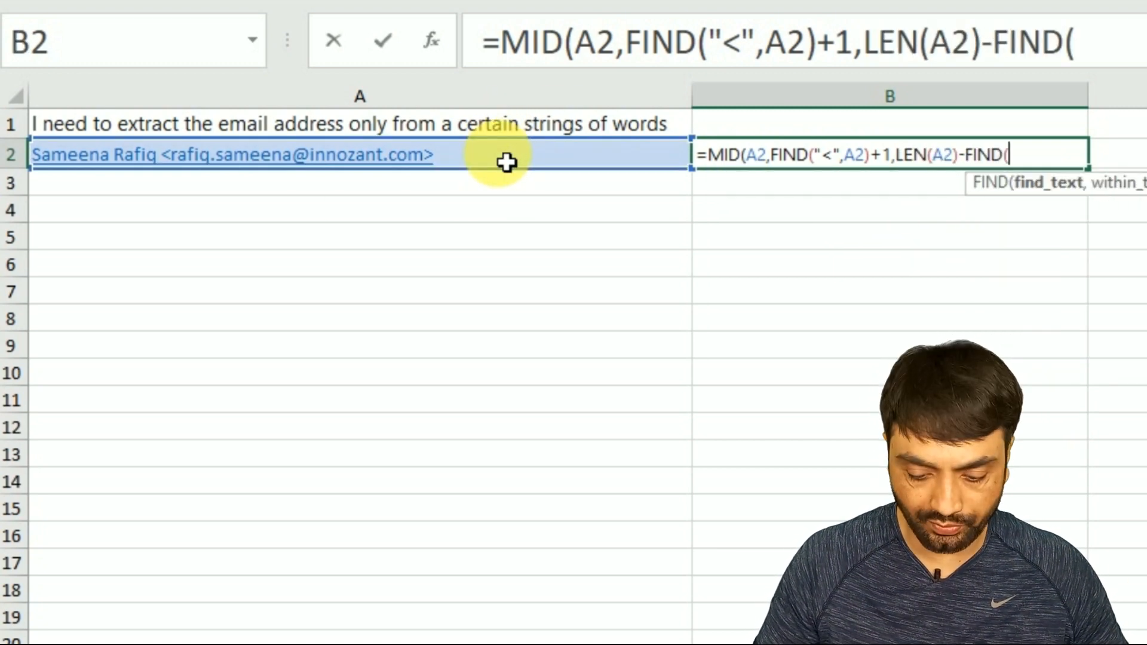
pyautogui.write('"<",')
pyautogui.click(507, 161)
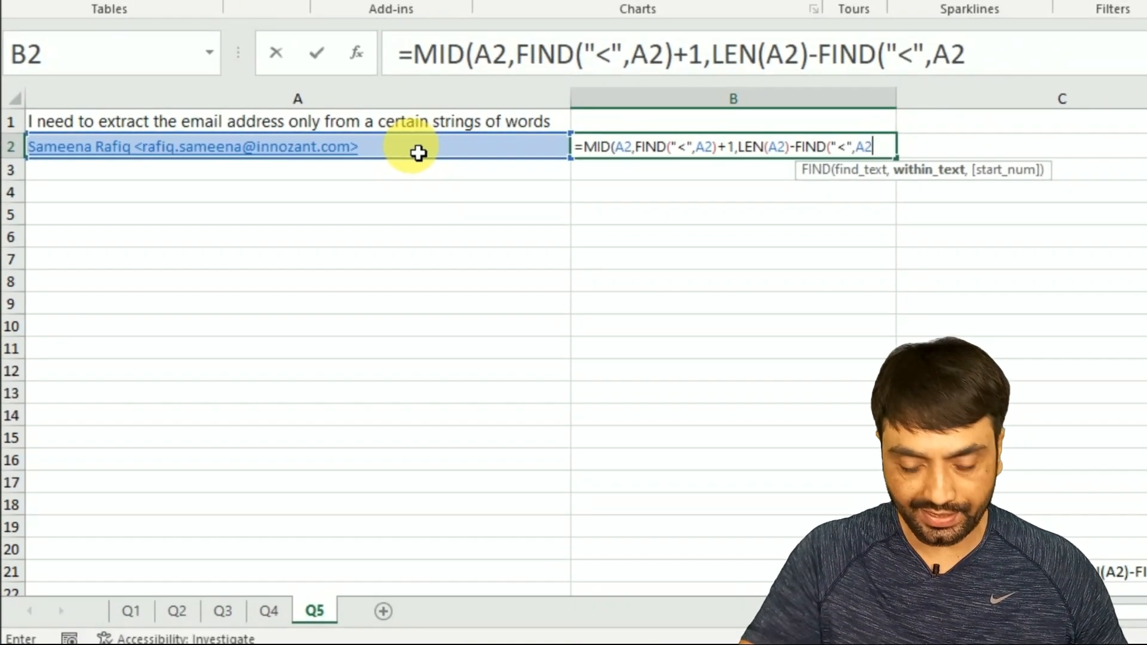
pyautogui.write(')')
pyautogui.write('-1)')
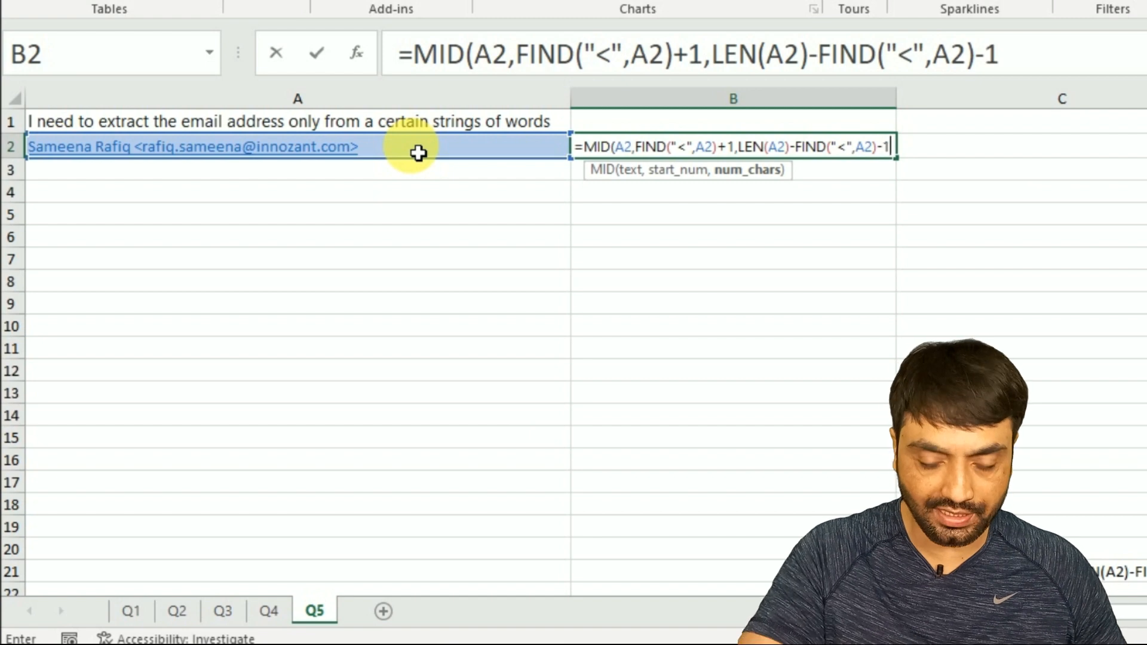
pyautogui.press('Return')
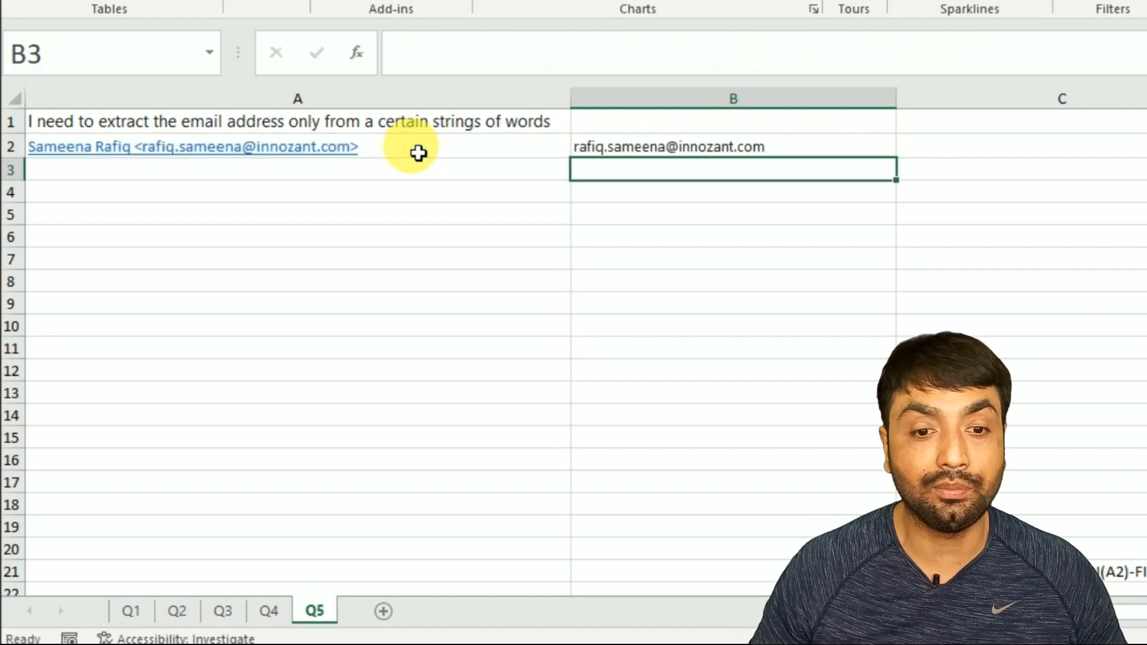
pyautogui.press('Up')
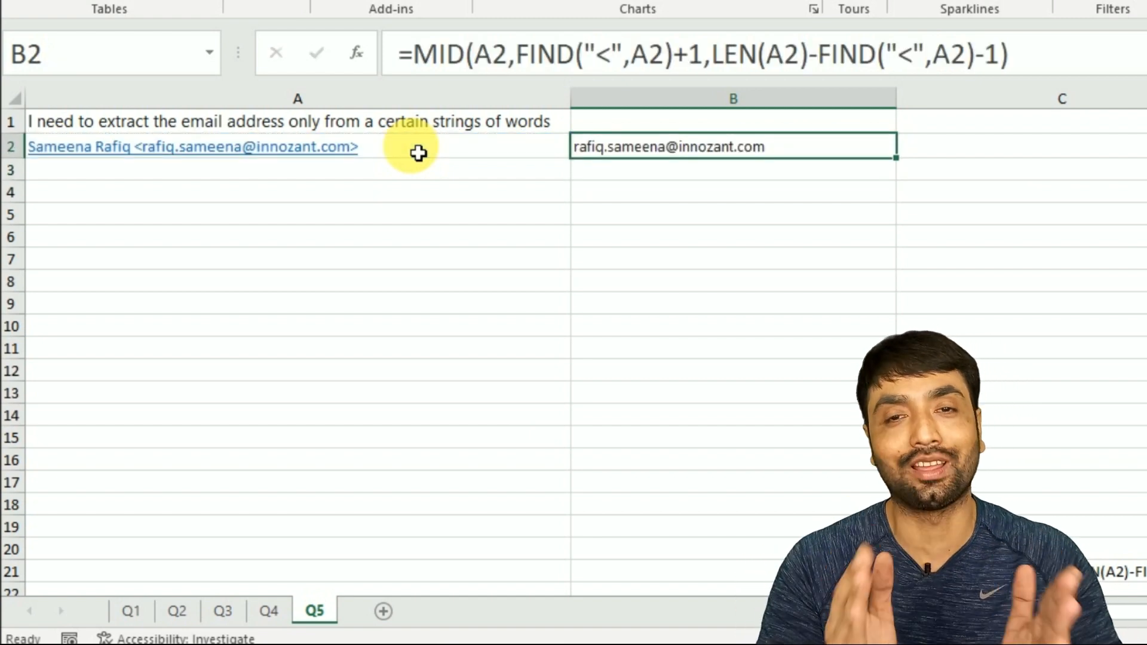